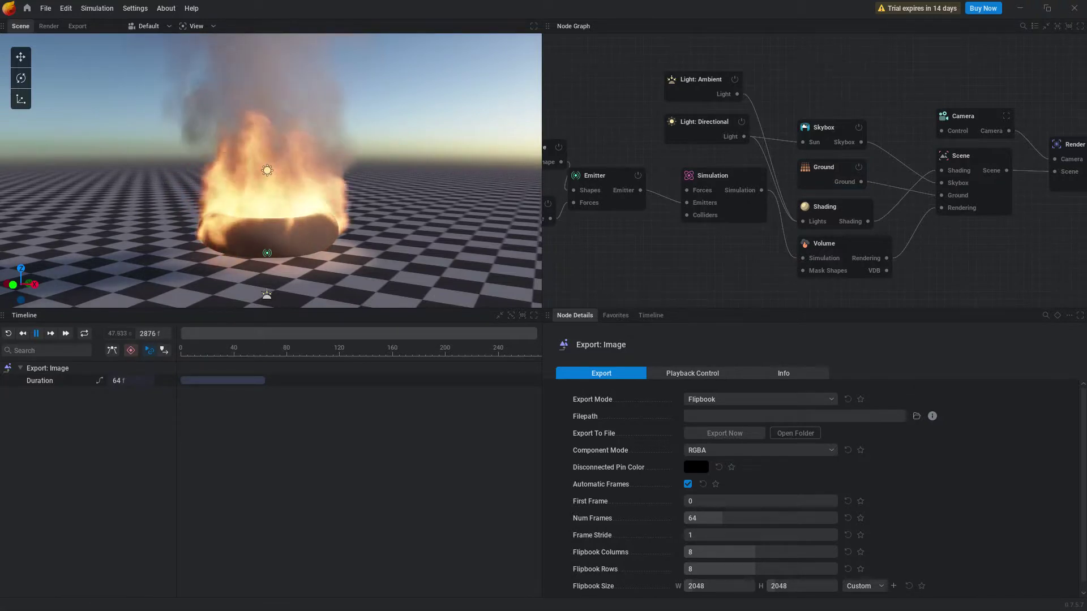
Enlarge the scene viewport by shrinking the Timeline height and the width of the Node Graph and Node Details area
left_click_drag(271, 309, 271, 455)
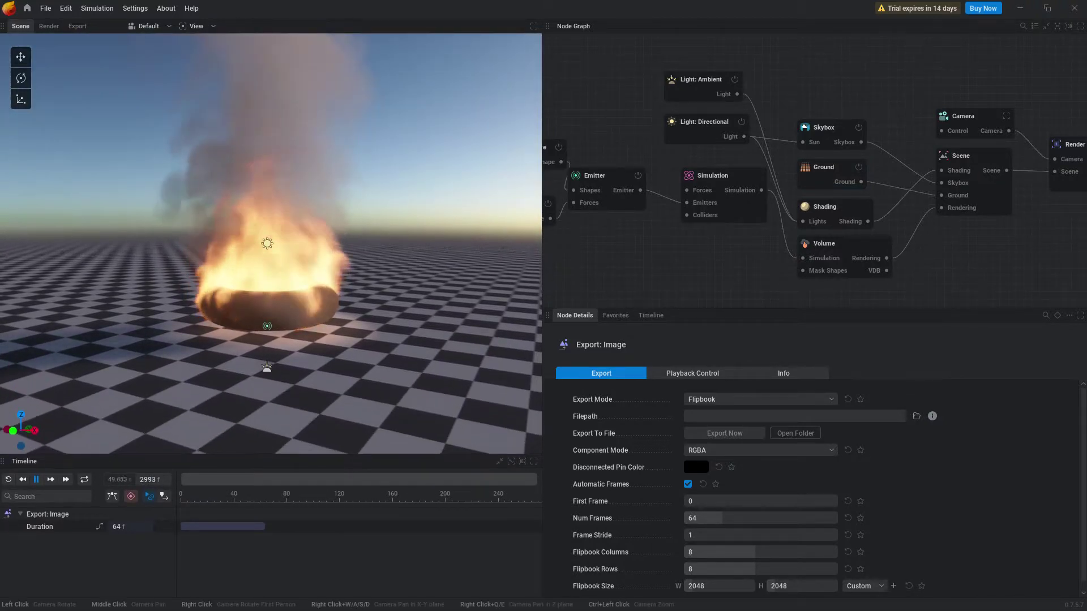
left_click_drag(543, 243, 667, 243)
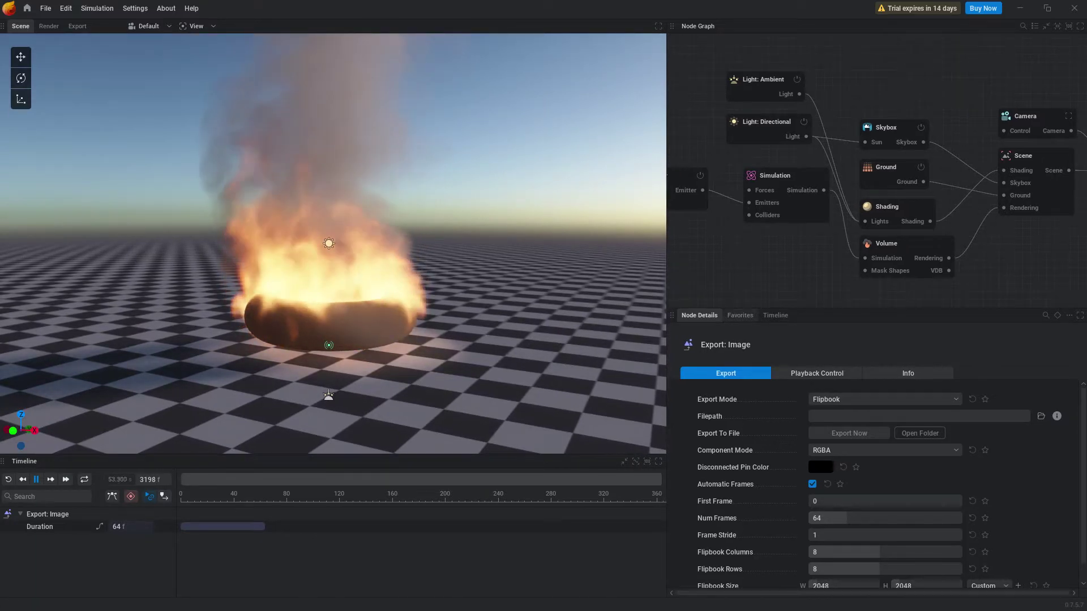
left_click(739, 315)
left_click(775, 315)
left_click(699, 315)
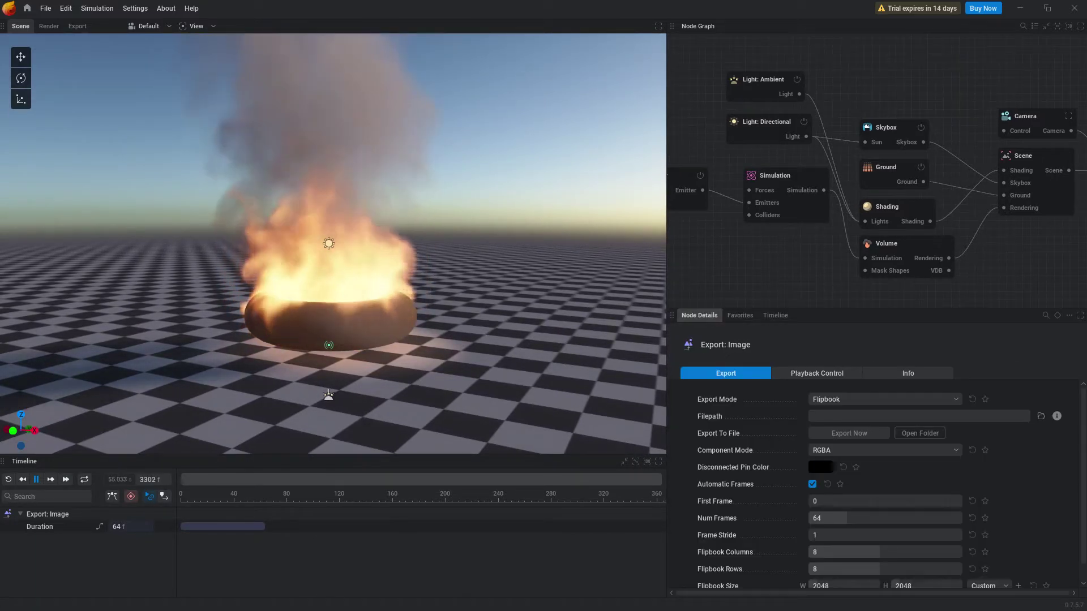
Orbit the fire scene to a higher viewpoint and check the general preferences without changing them
mouse_move(333, 244)
left_mouse_down()
mouse_move(332, 362)
mouse_move(333, 215)
mouse_move(333, 289)
left_mouse_up()
left_click(97, 8)
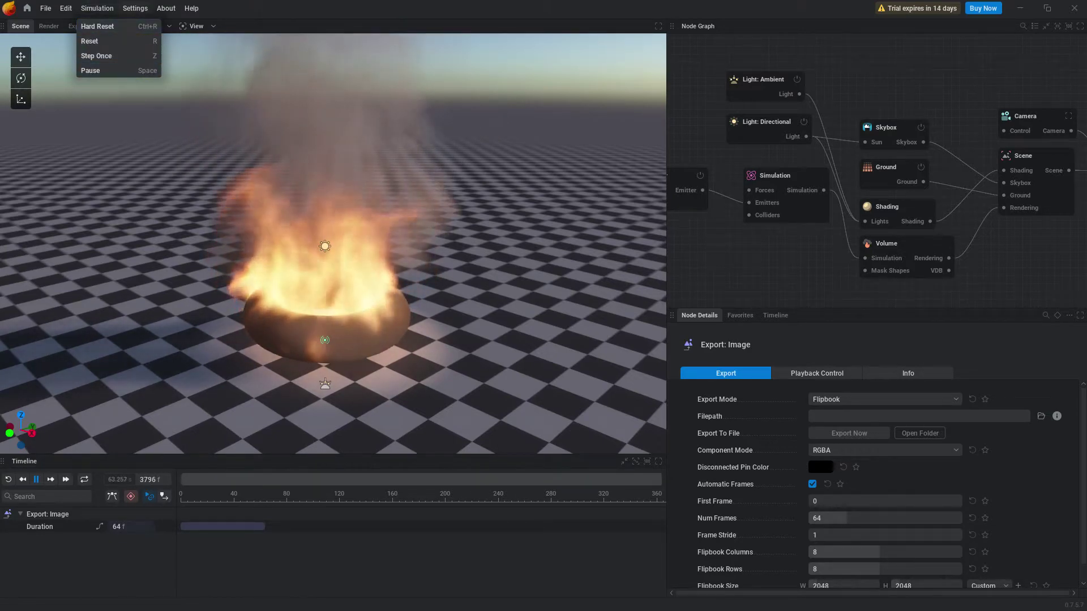
mouse_move(135, 8)
key("Down")
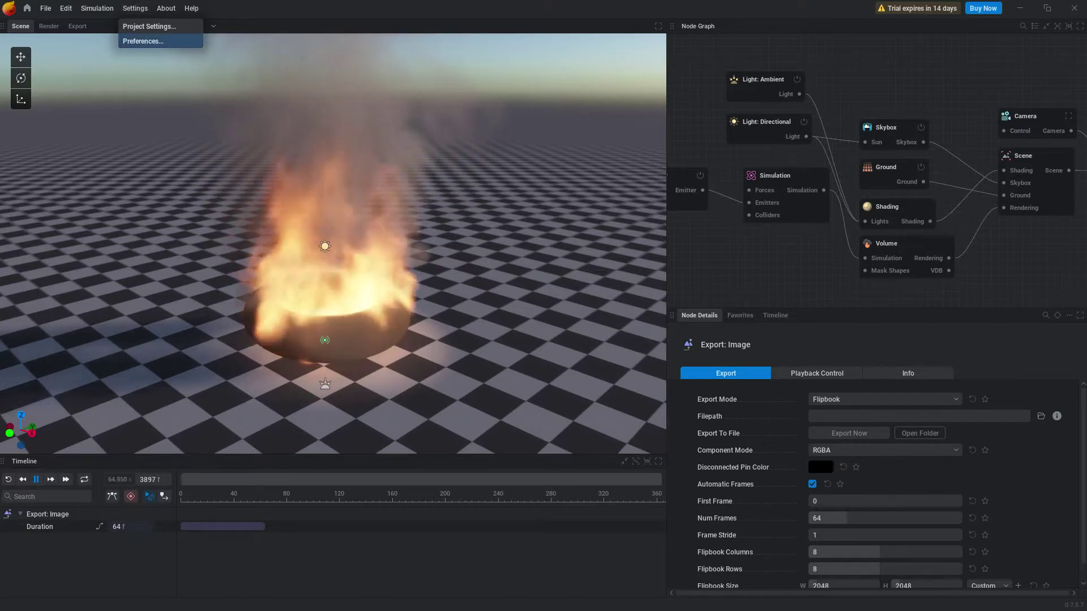
key("Return")
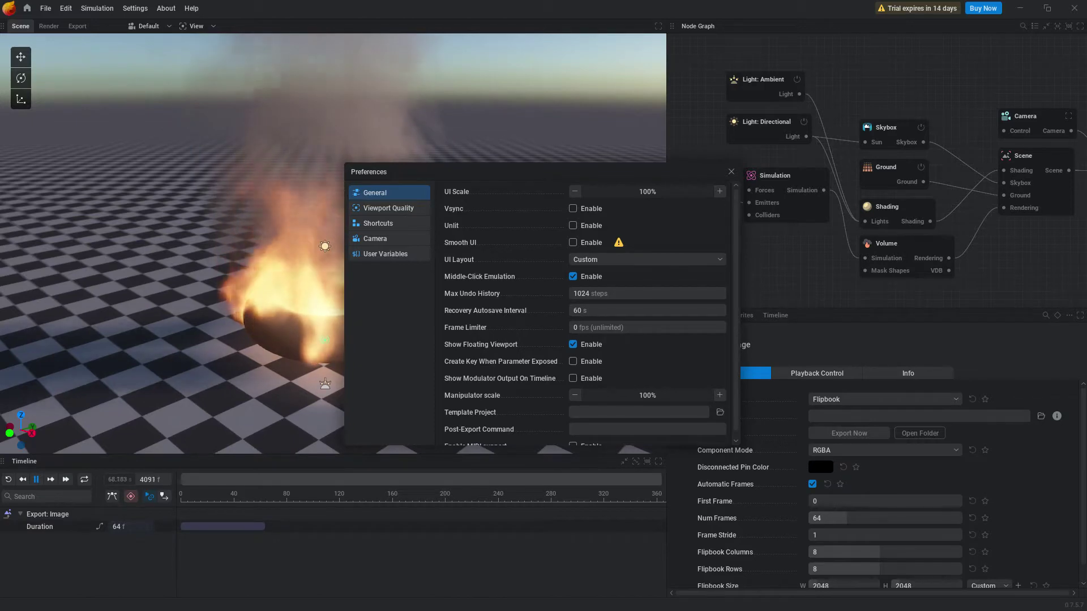
key("Escape")
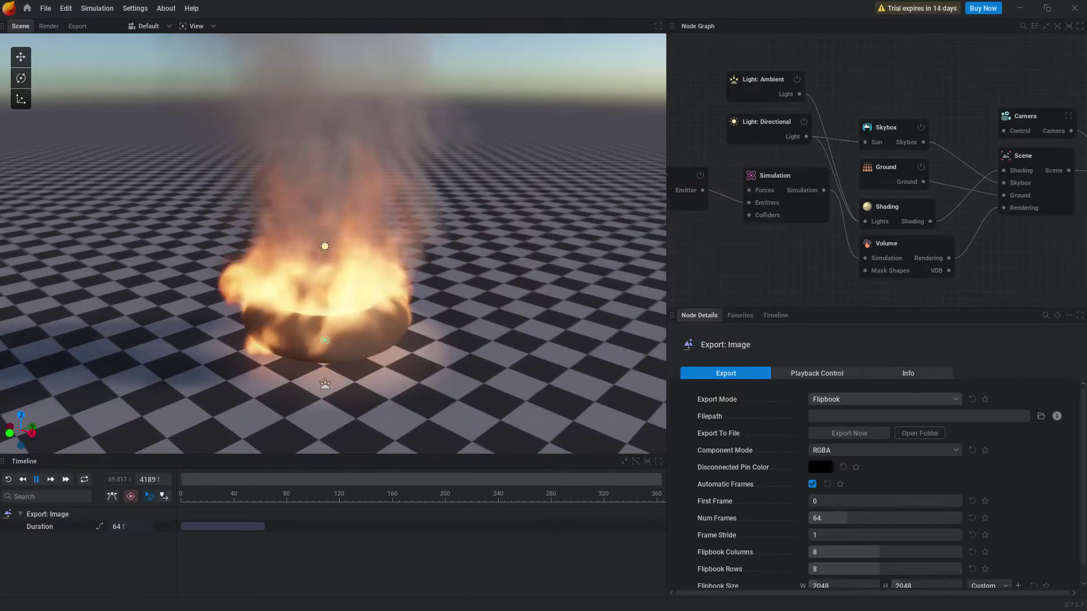
Examine the Export: Image node's export, playback control and info settings, and check the favorites list
left_click(885, 399)
key("Escape")
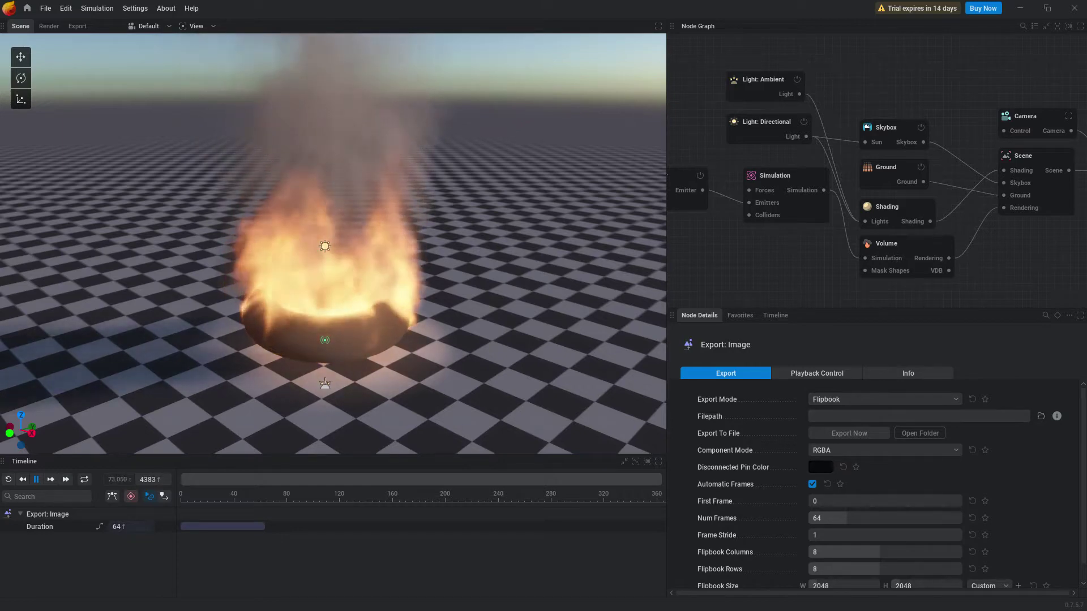
scroll(883, 487, "down", 1)
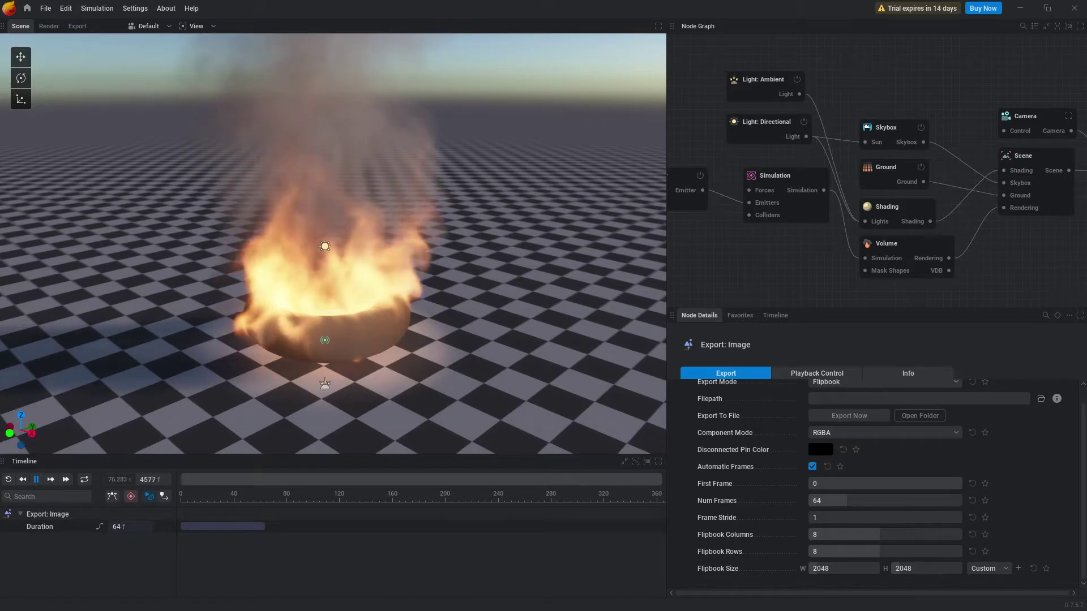
left_click(816, 373)
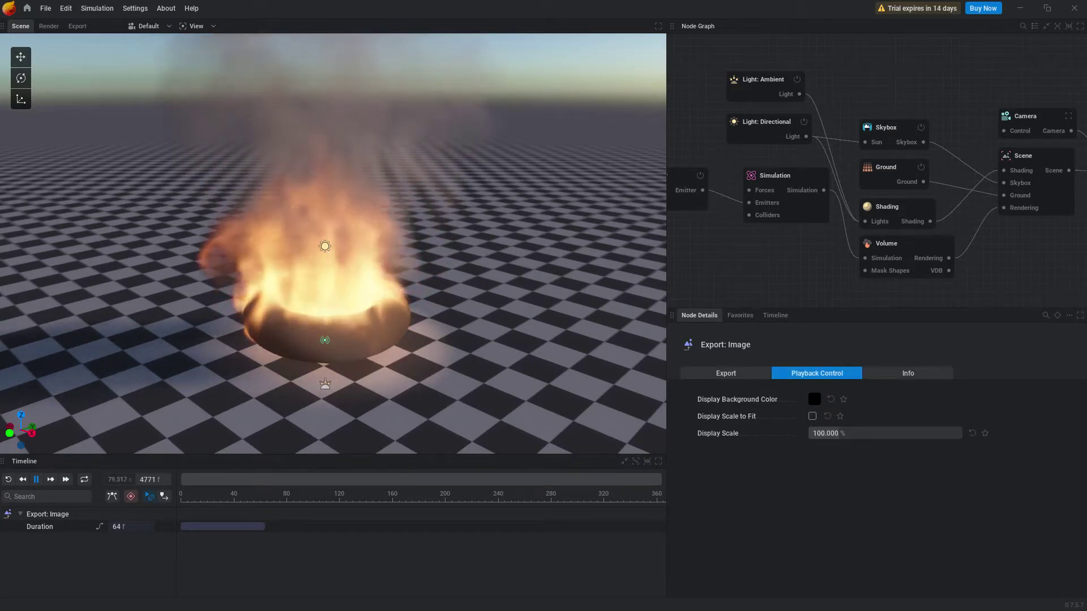
left_click(907, 373)
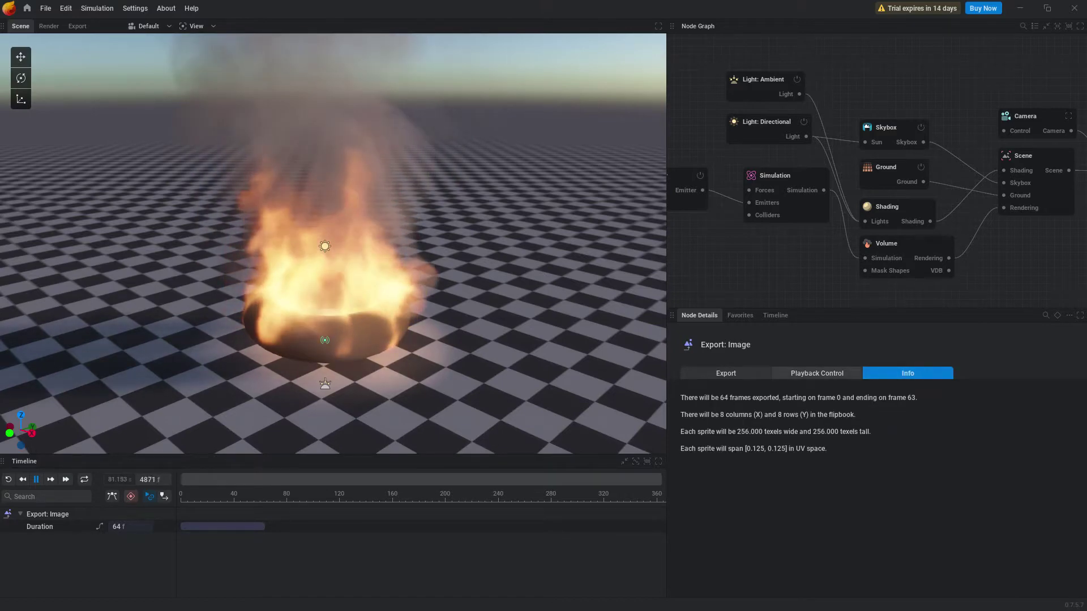
left_click(817, 373)
left_click(726, 373)
left_click(740, 316)
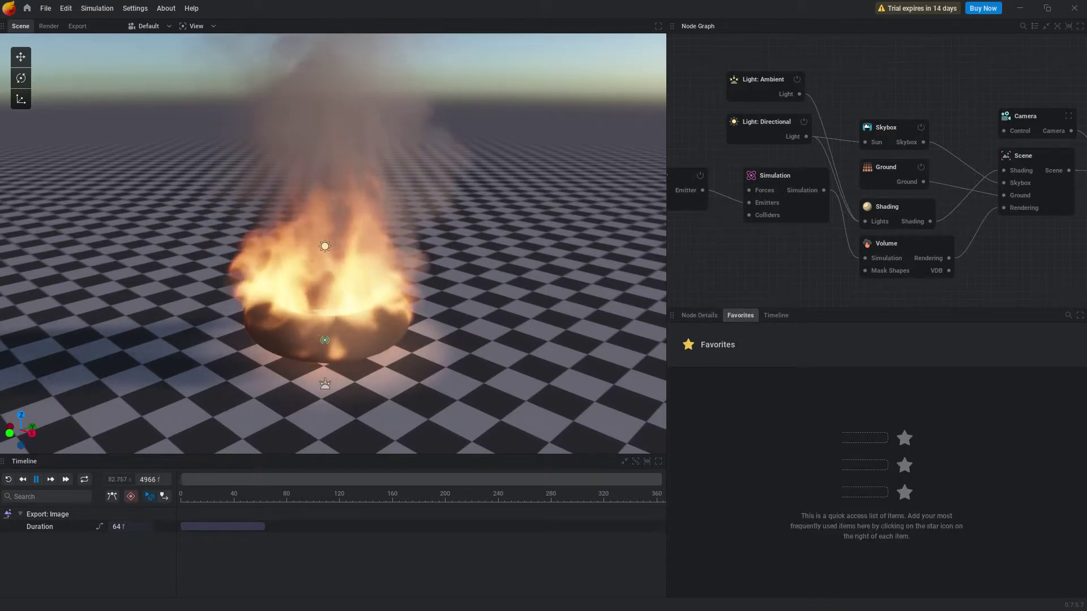
left_click(699, 315)
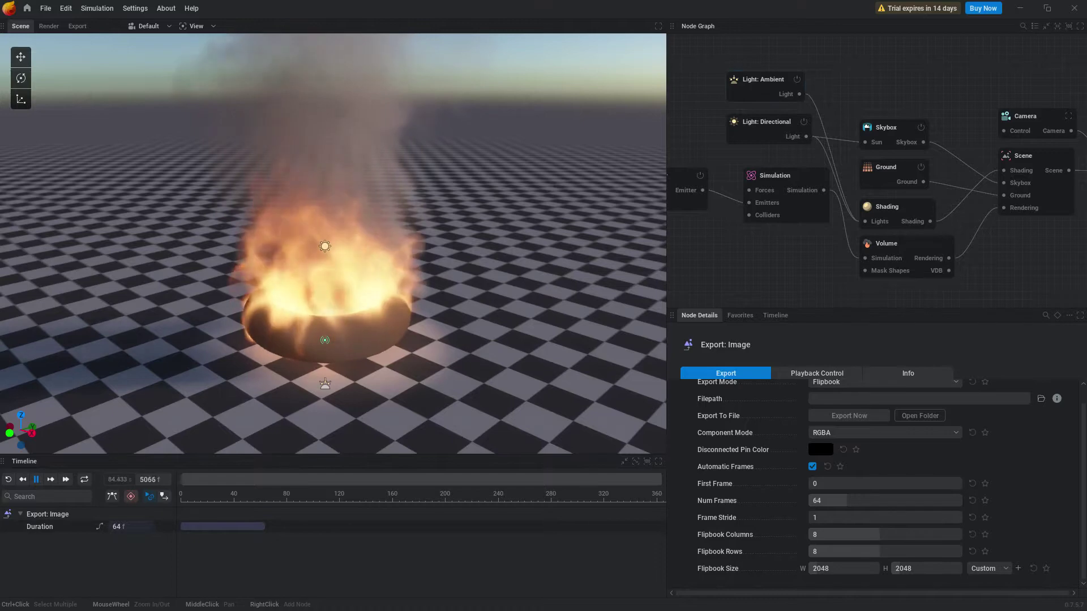
Inspect the settings of the Light: Ambient, Light: Directional and Simulation nodes
left_click(765, 86)
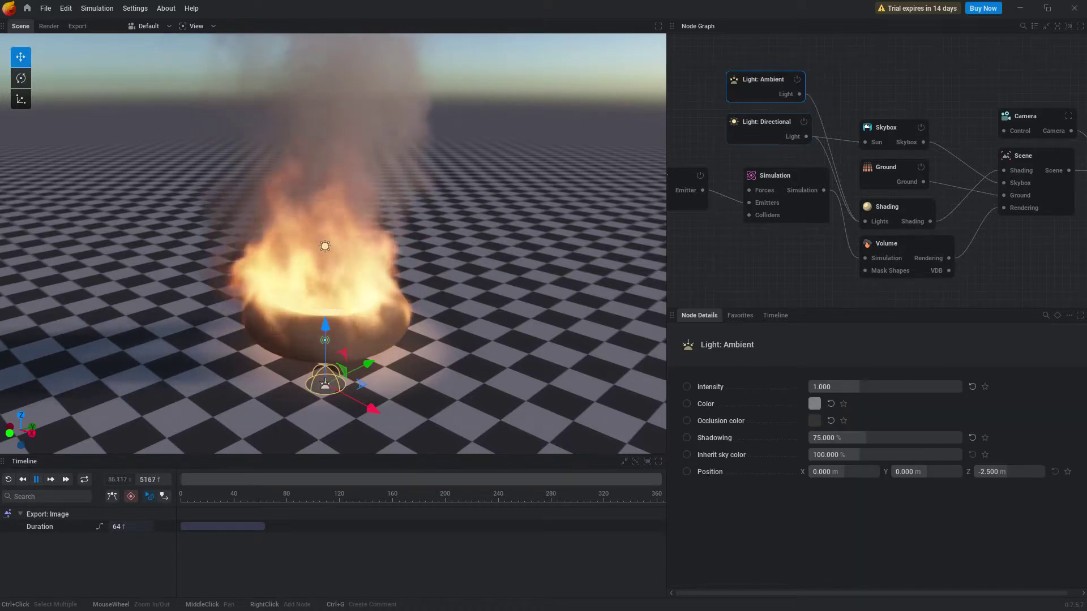
left_click(768, 129)
left_click(776, 177)
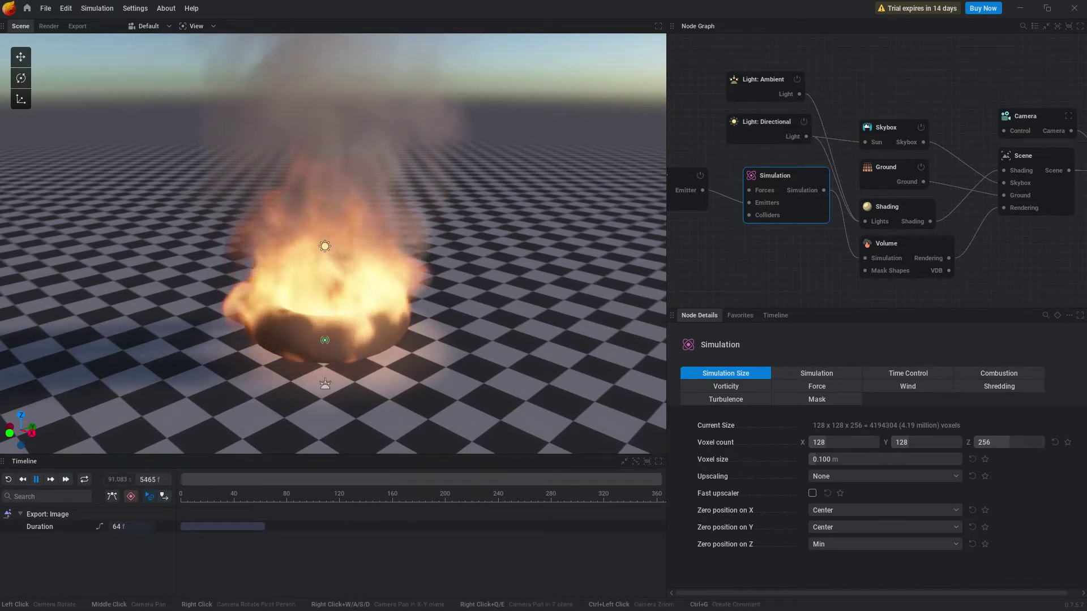
Widen the Node Graph area to reach the Render node and review its available capture types
left_click_drag(667, 238, 495, 238)
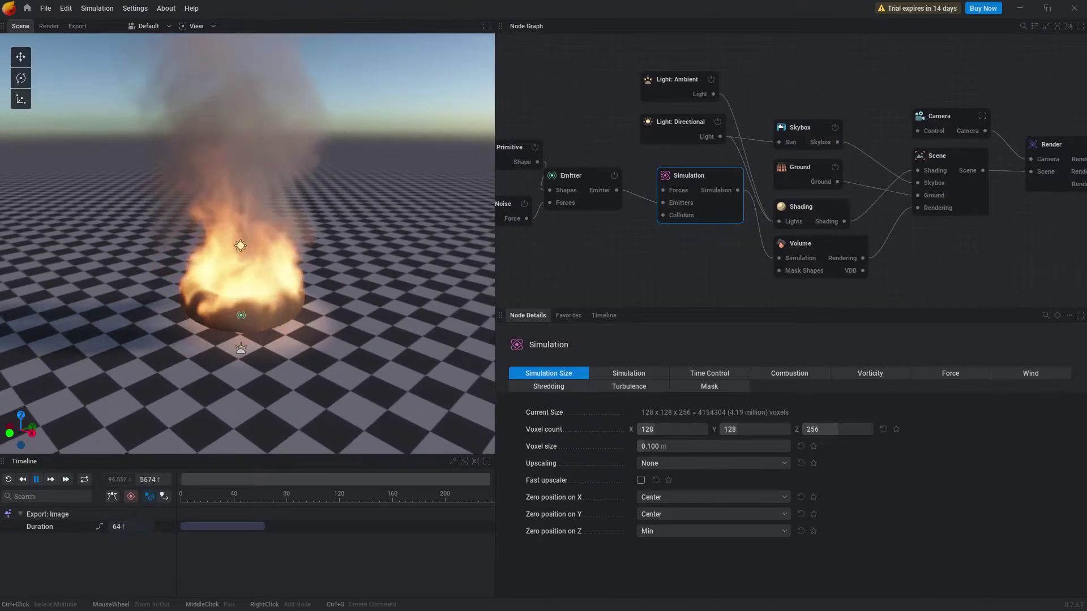
left_click(1054, 144)
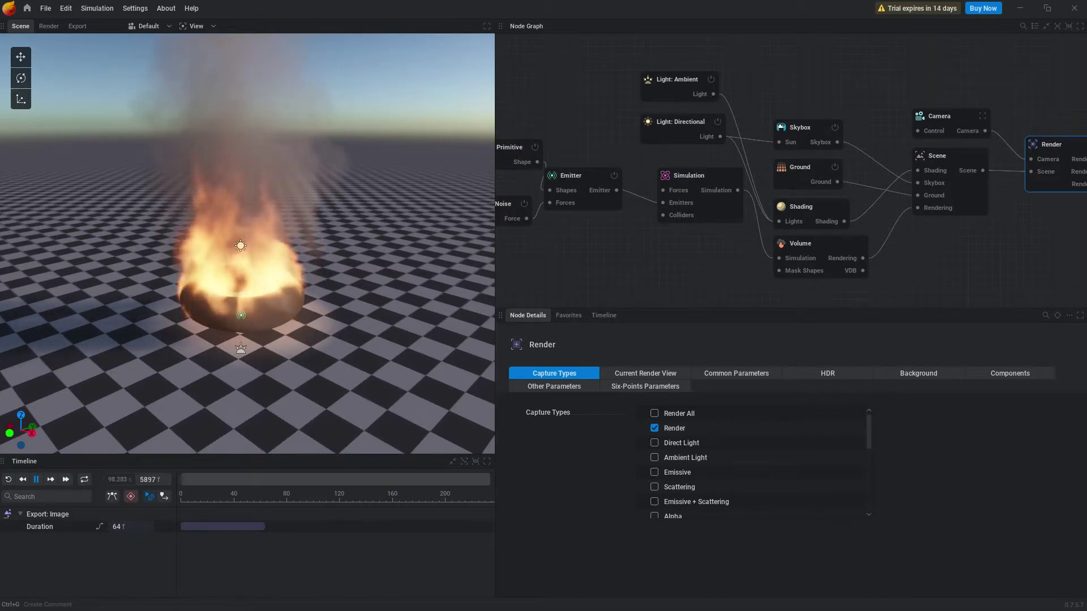
scroll(759, 461, "down", 5)
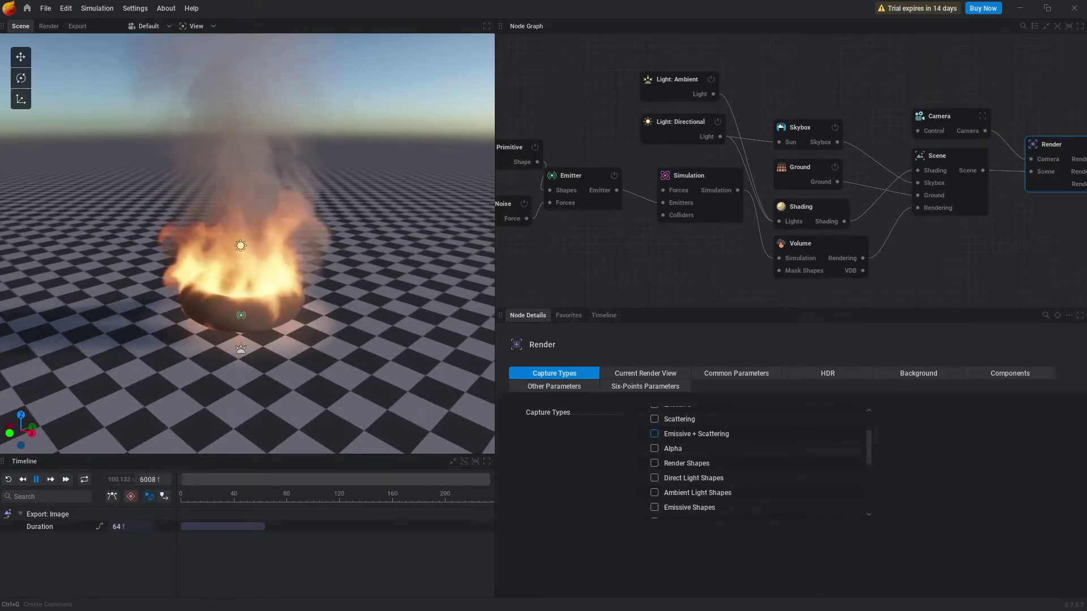
scroll(759, 462, "down", 3)
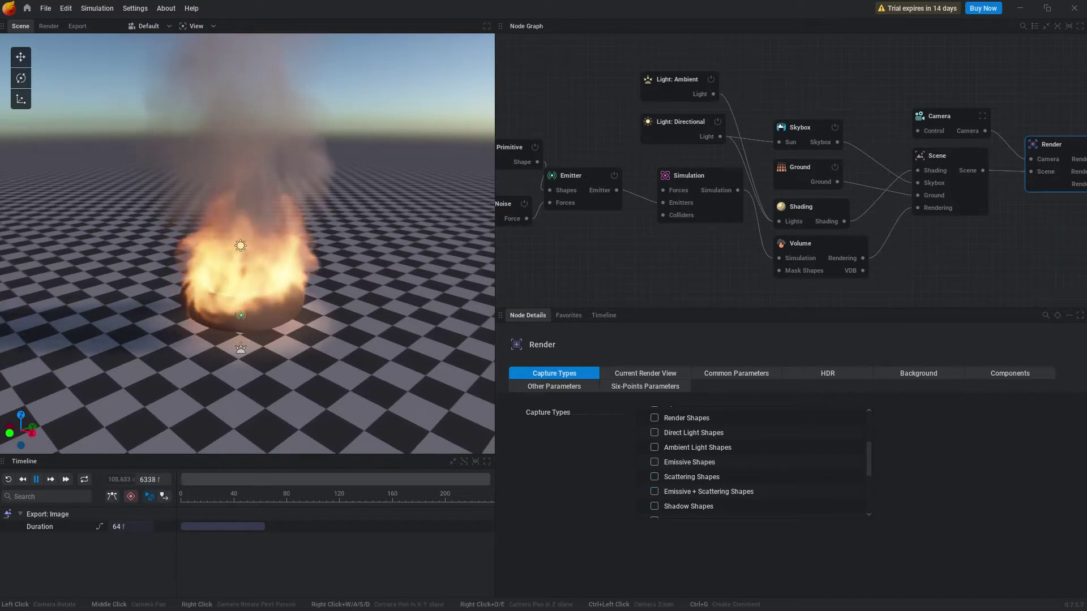
left_click_drag(248, 227, 278, 195)
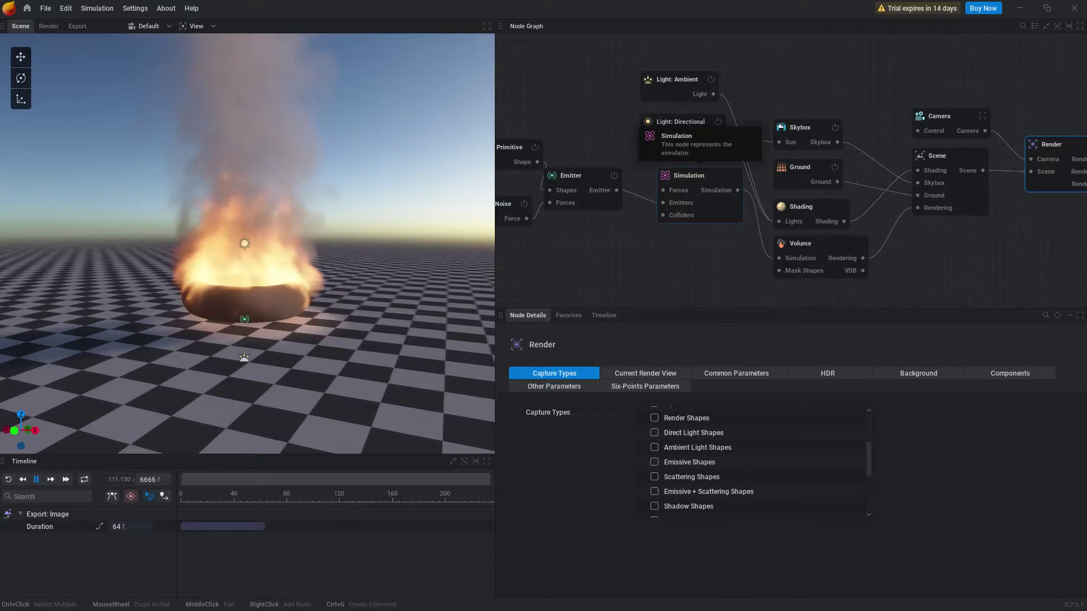
Set the Simulation node's simulation mode to Colored Smoke
left_click(696, 176)
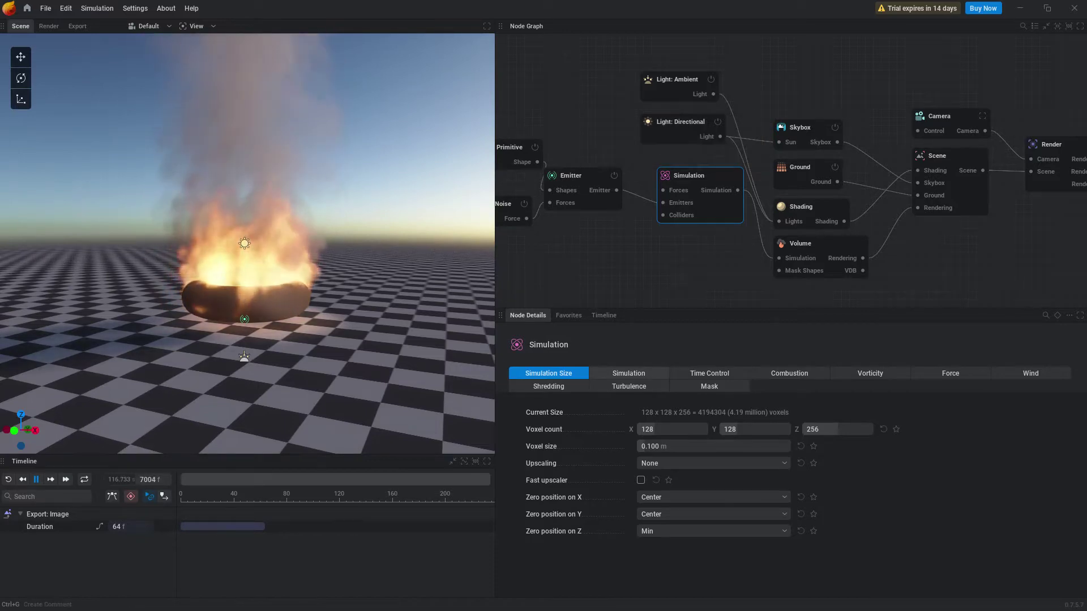
left_click(629, 373)
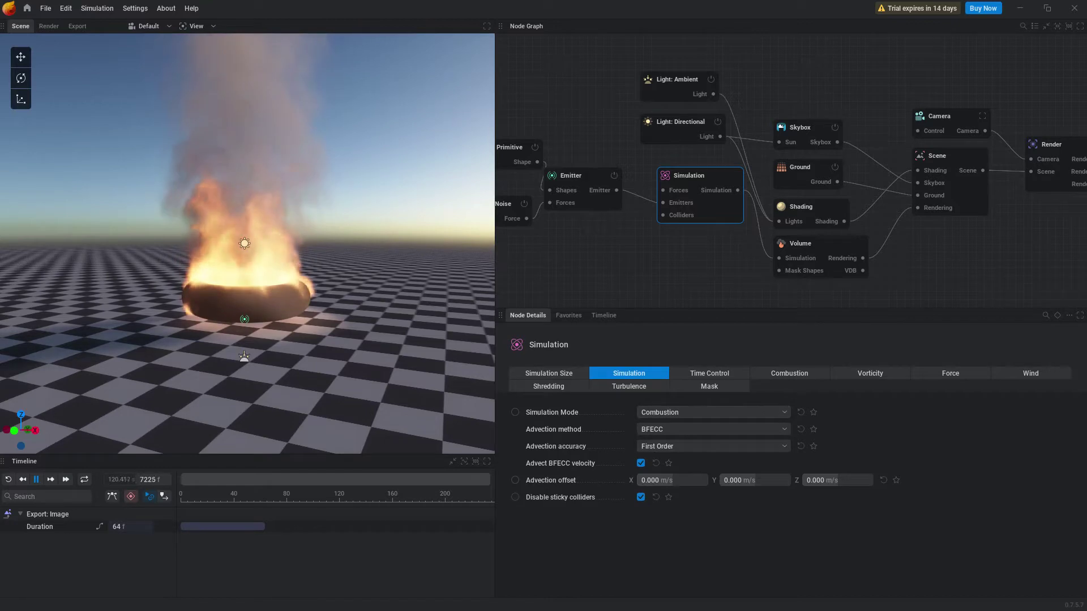
left_click(713, 413)
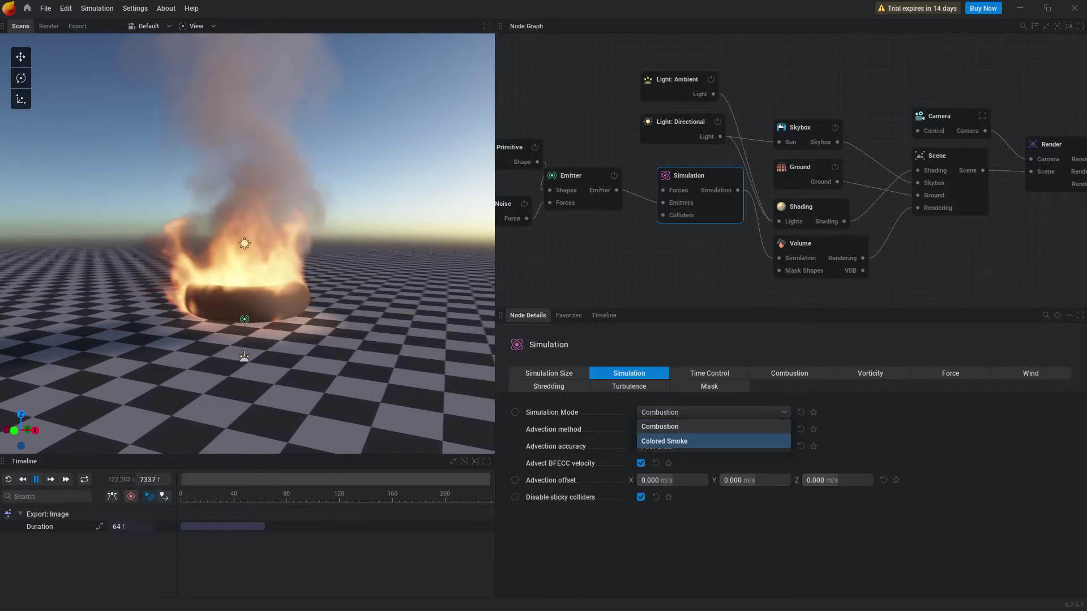
left_click(669, 442)
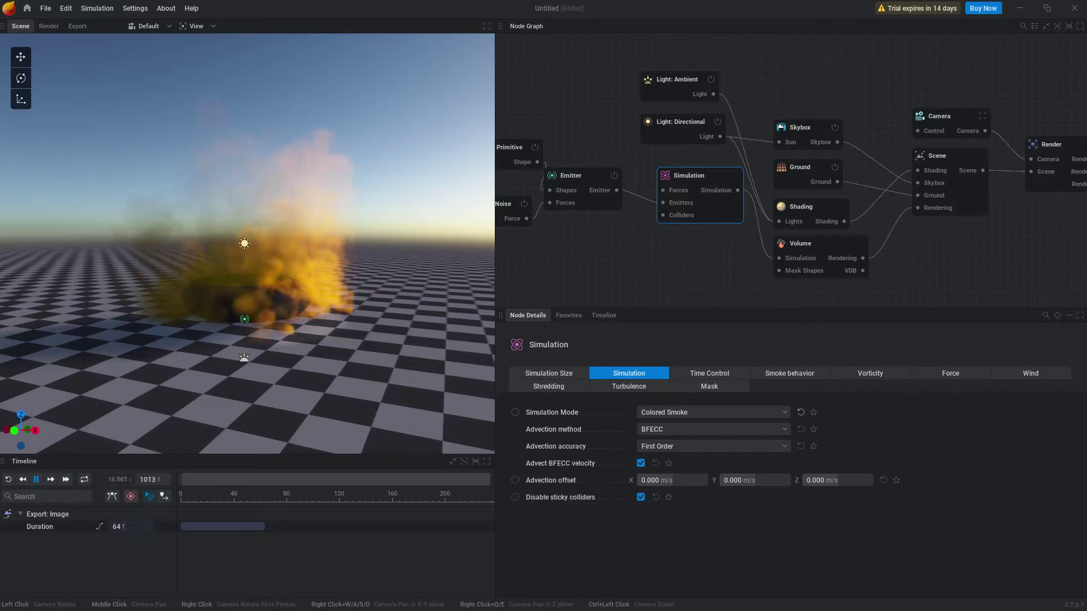
Review the keyboard shortcuts listed in the preferences and close them without changes
left_click(45, 8)
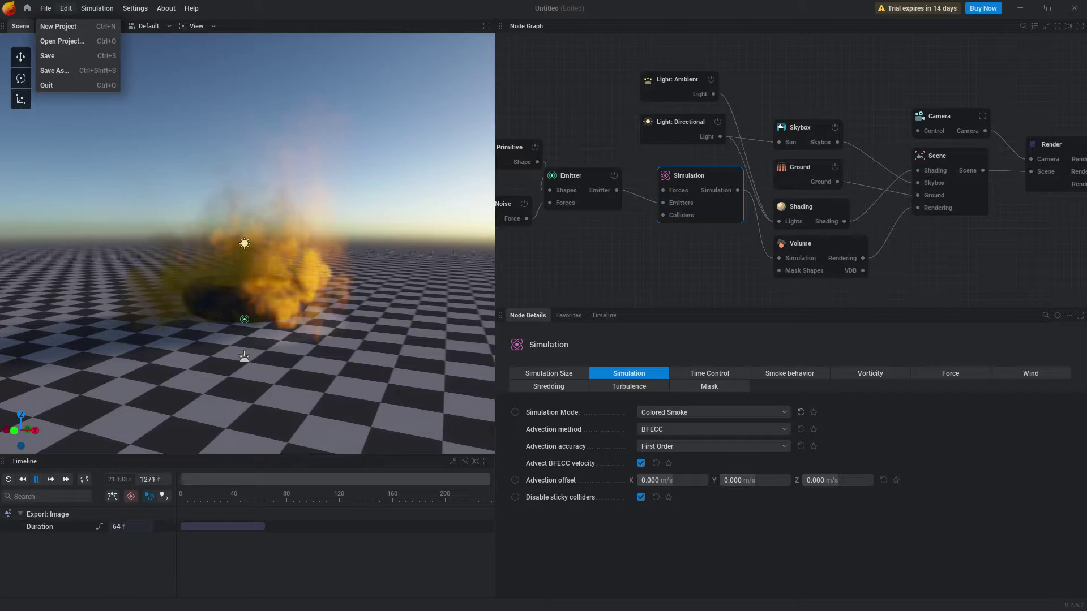
key("Right")
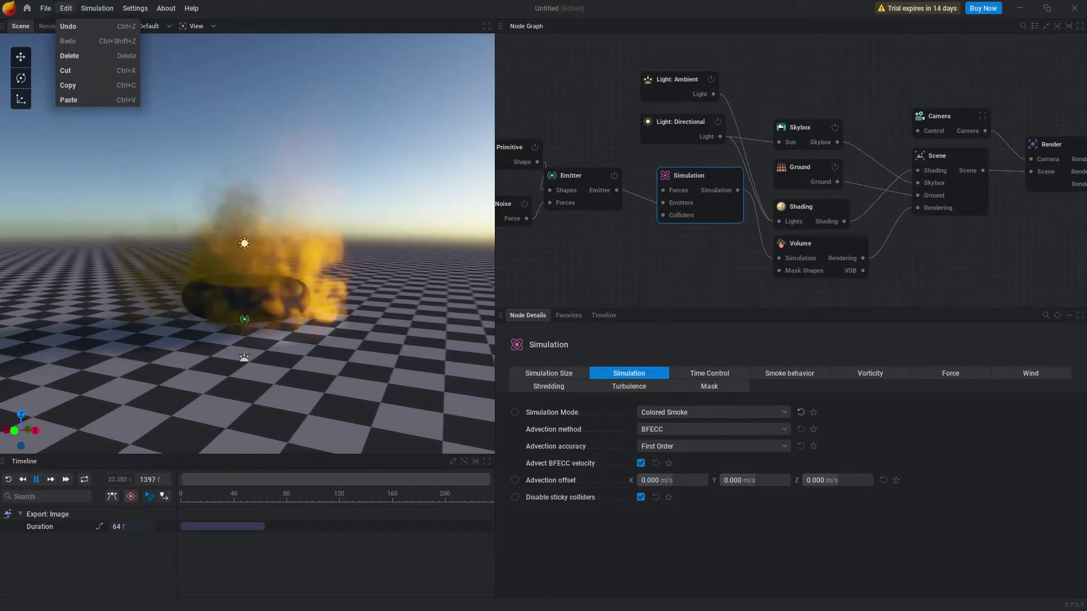
key("Right")
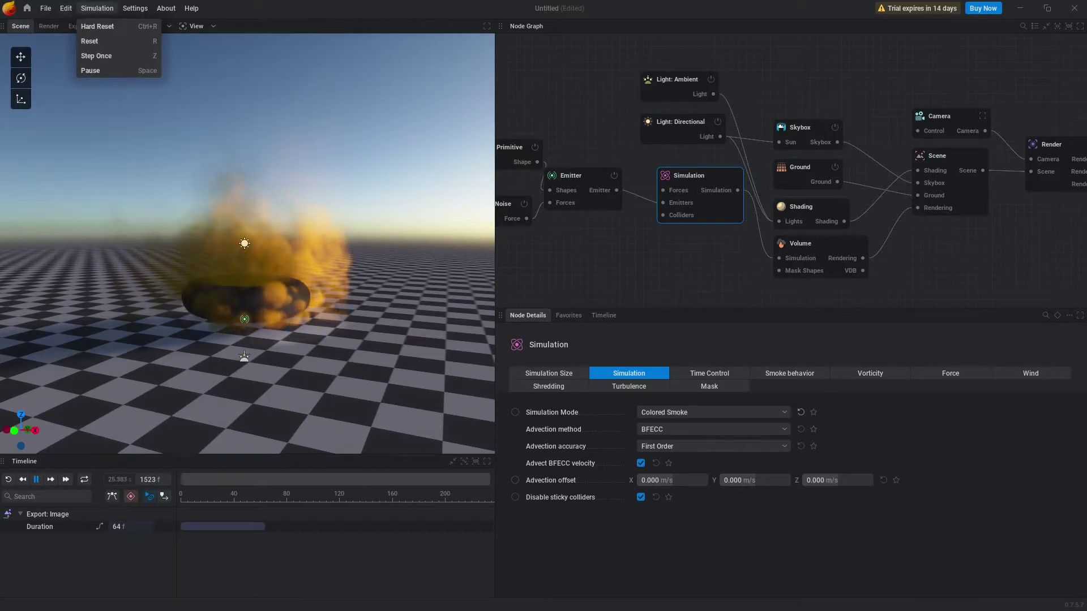
key("Right")
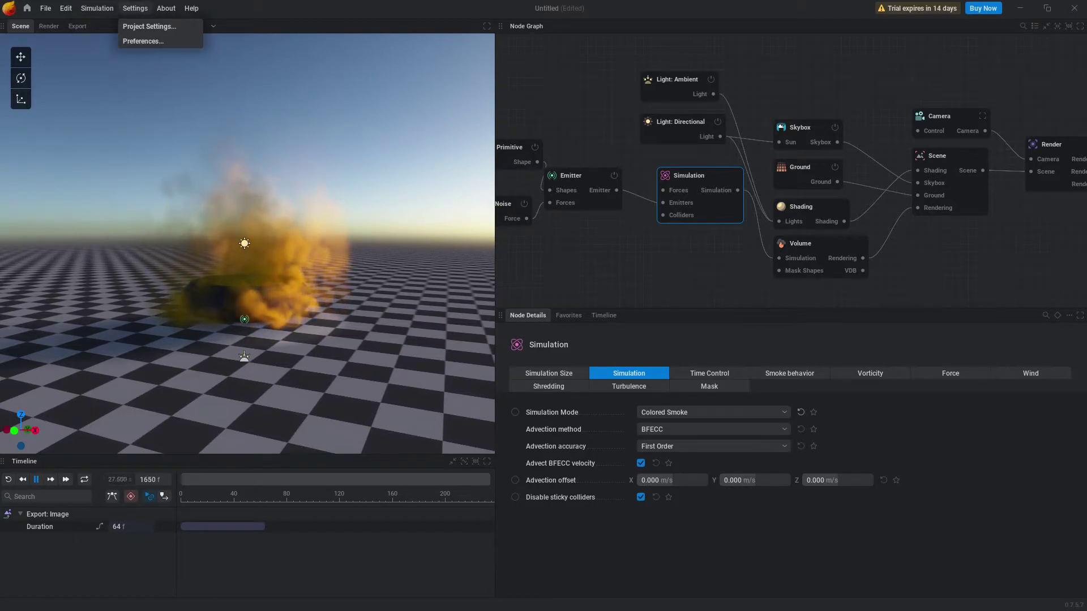
key("Down")
key("Return")
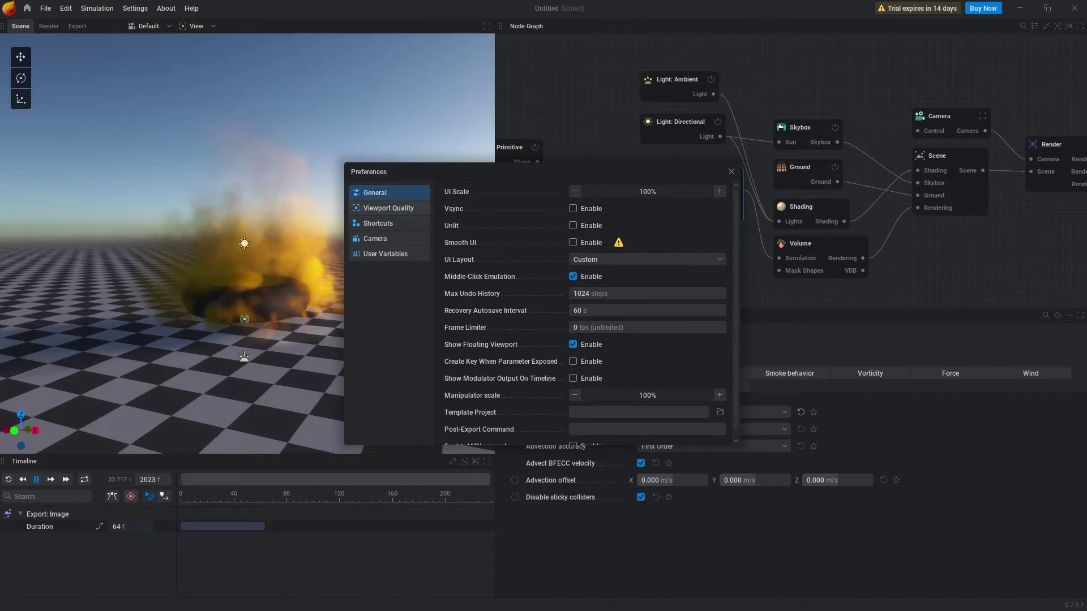
key("Down")
key("Down")
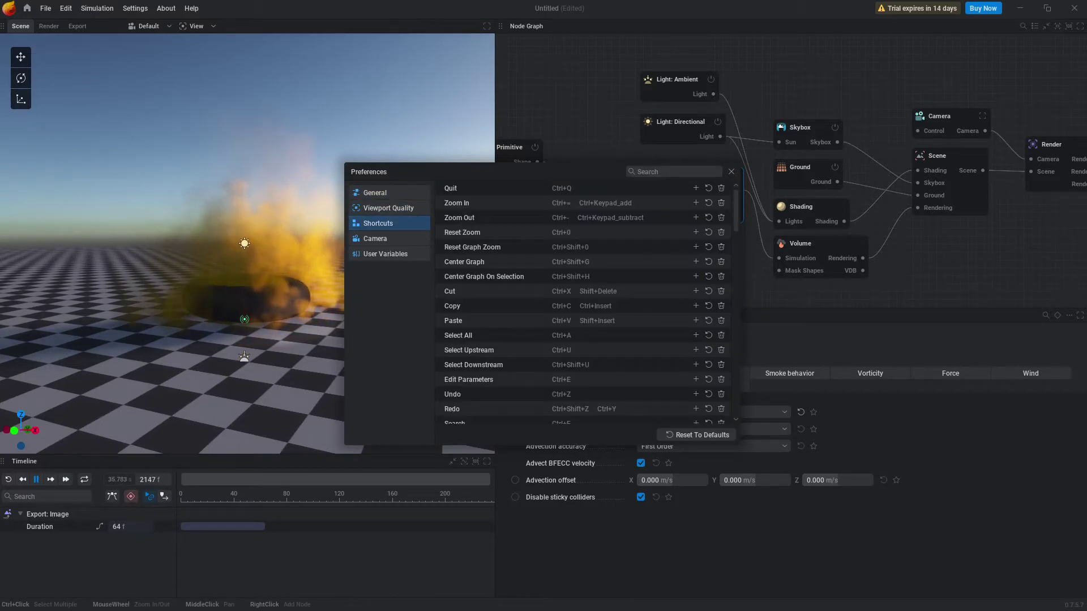
key("Escape")
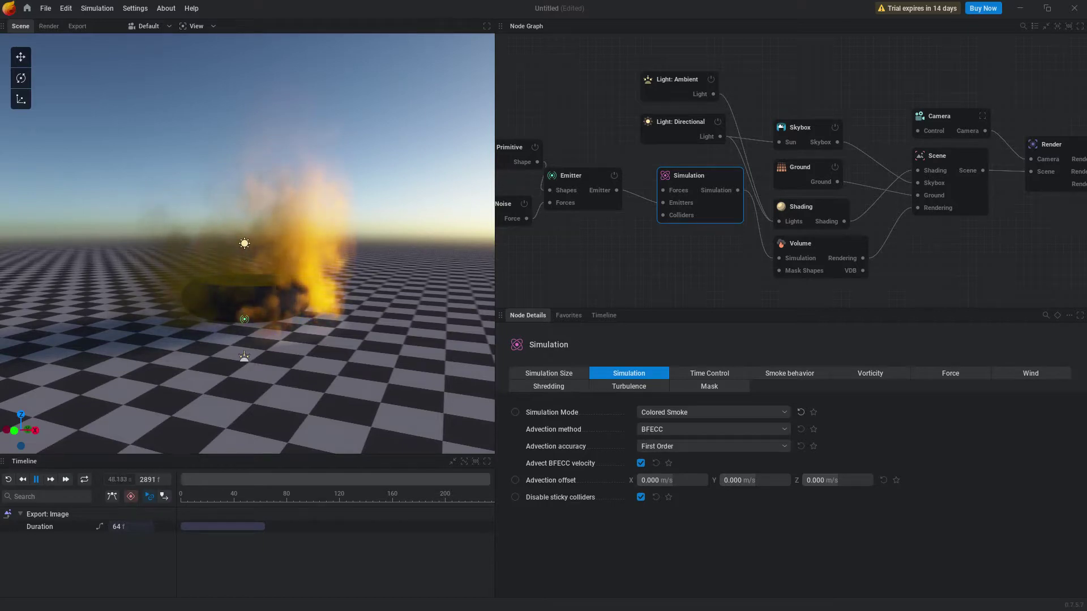
Cycle the Simulation node's Advection offset through its override states, ending on Pin Override
left_click(514, 480)
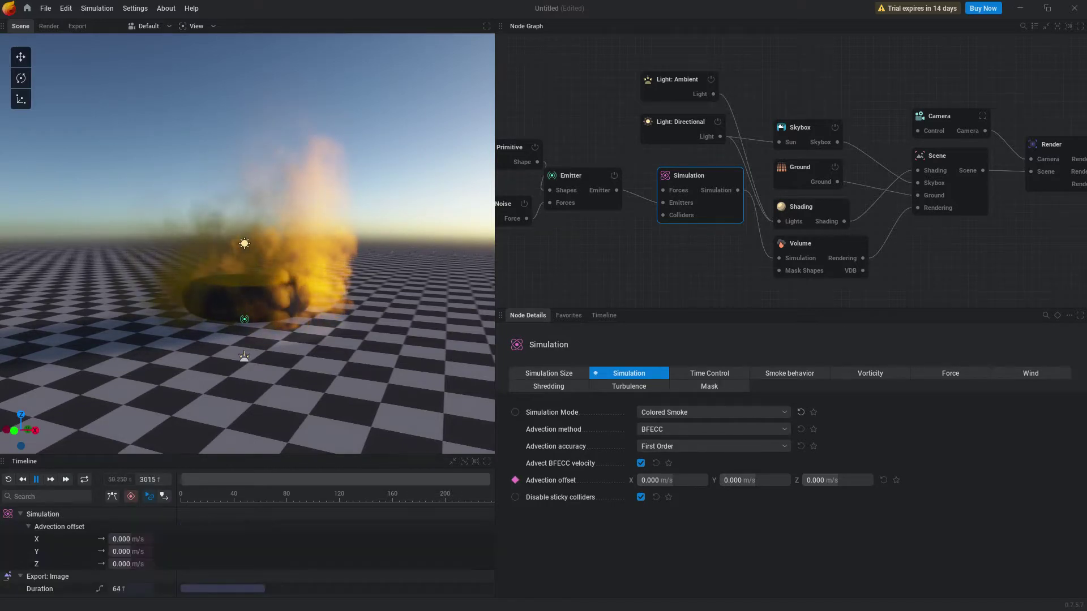
left_click(515, 480)
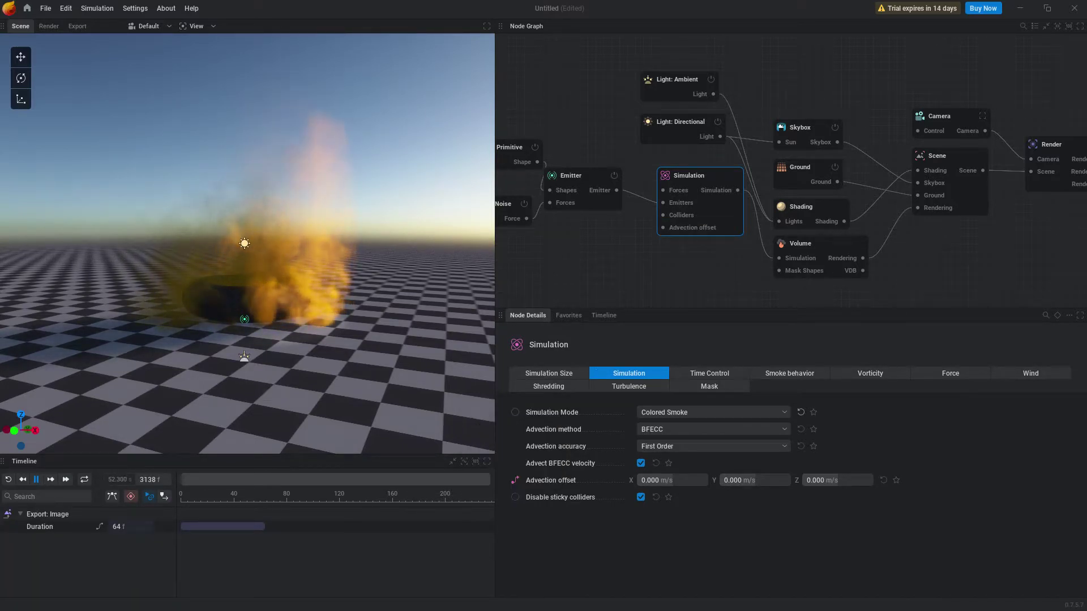
left_click(515, 480)
left_click(514, 480)
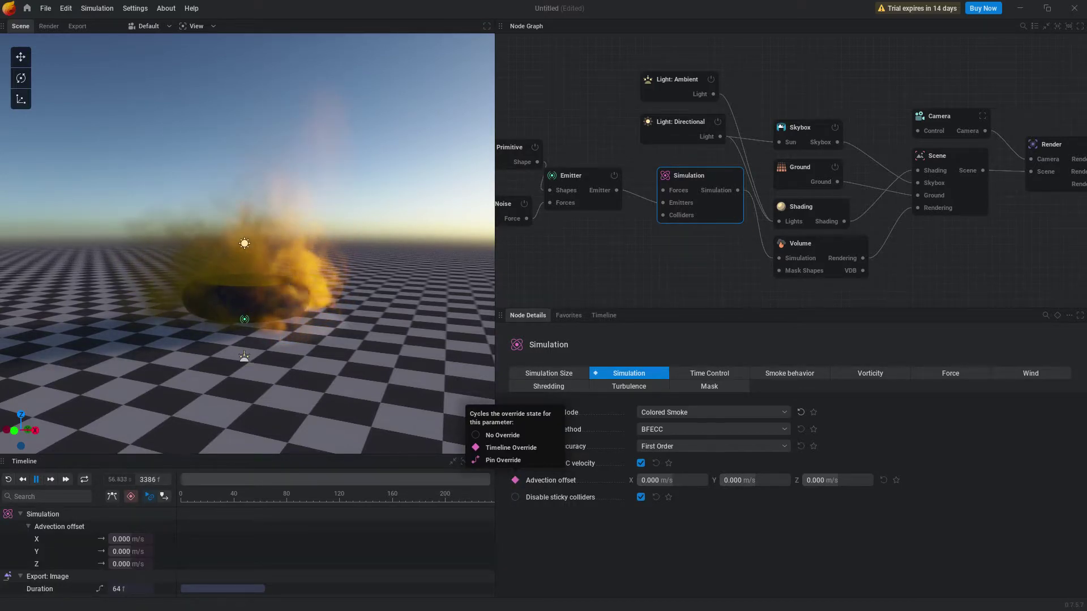
left_click(514, 480)
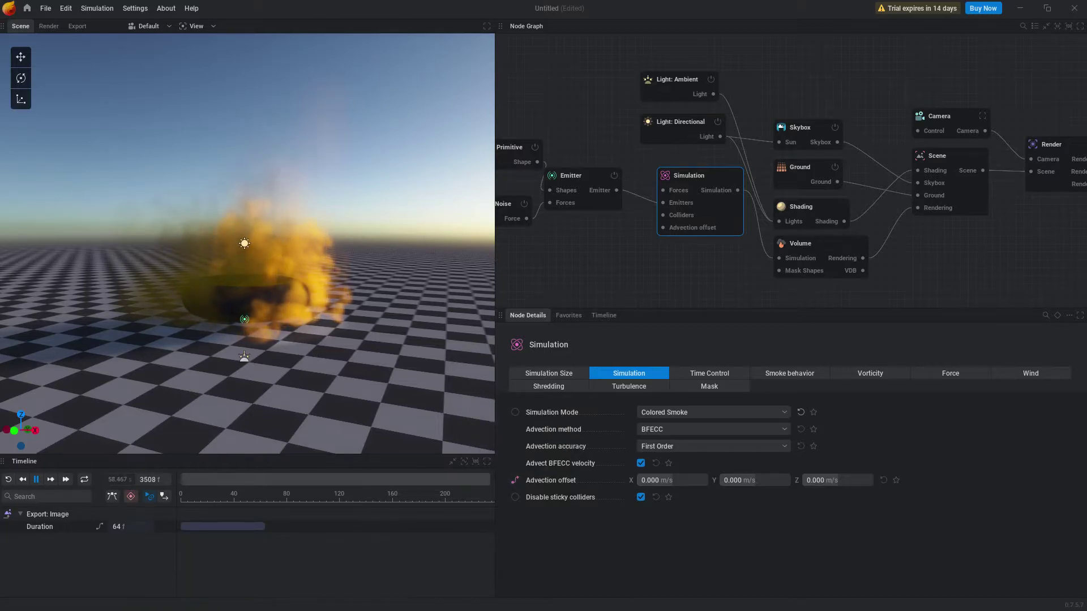
Expose Disable sticky colliders as a Simulation node pin, and try the Semi Lagrangian advection method before returning to BFECC
left_click(515, 497)
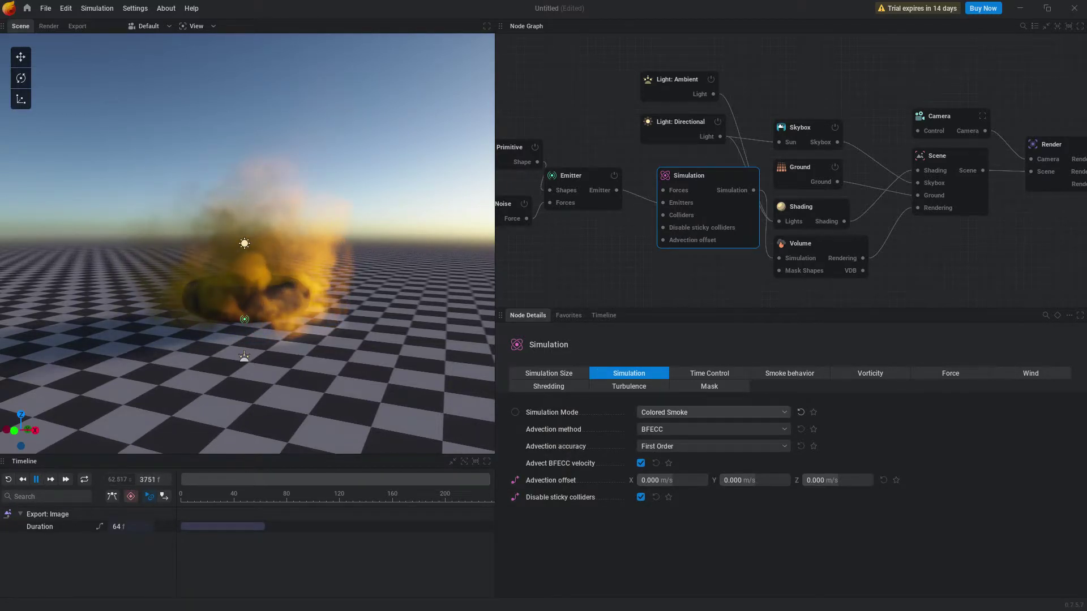
left_click(713, 430)
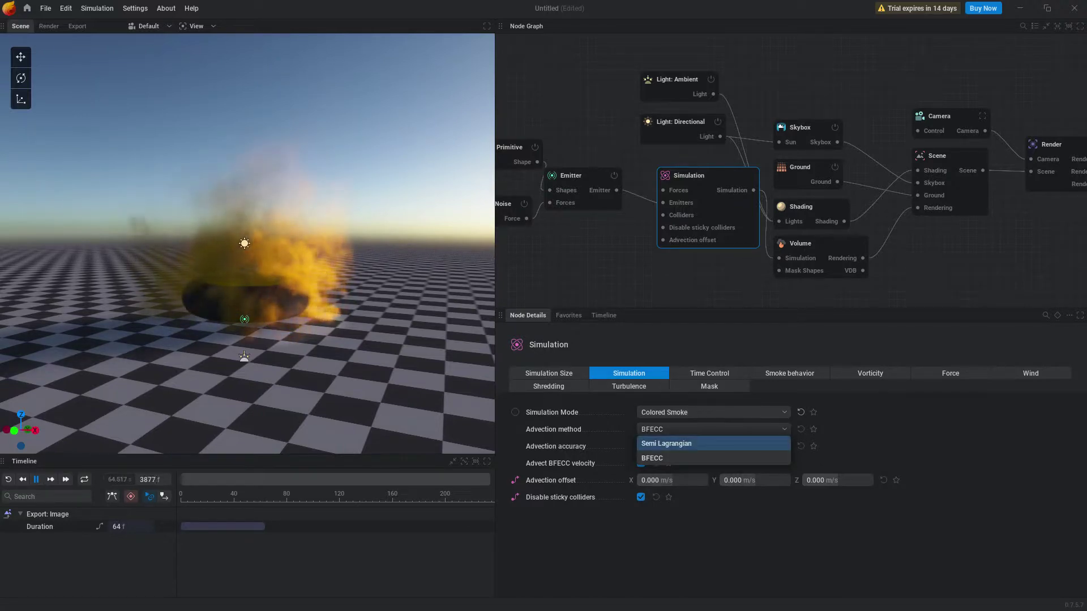
left_click(679, 443)
left_click(712, 429)
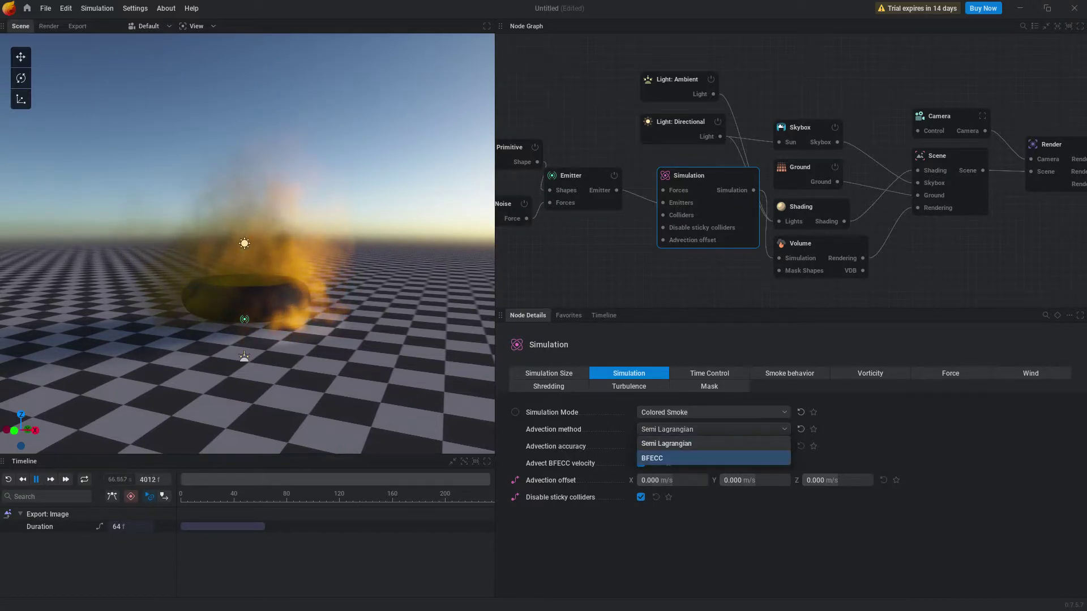
left_click(679, 458)
Set the Simulation node's simulation mode to Combustion
left_click(712, 413)
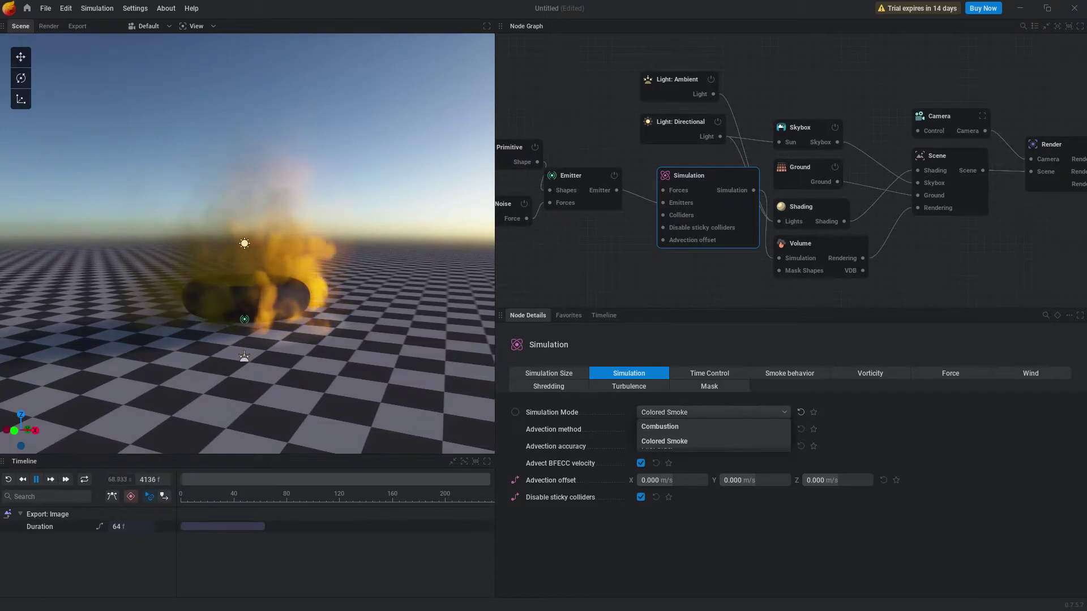
left_click(661, 426)
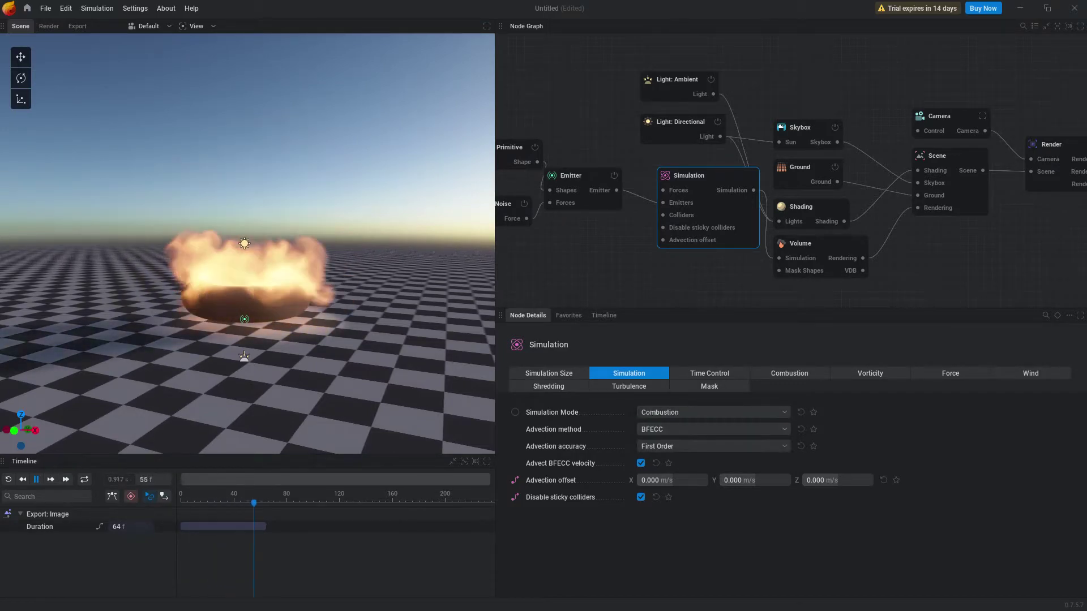
Turn off Freeze Simulation and Pause after exporting in the Simulation node's time control settings
left_click(709, 373)
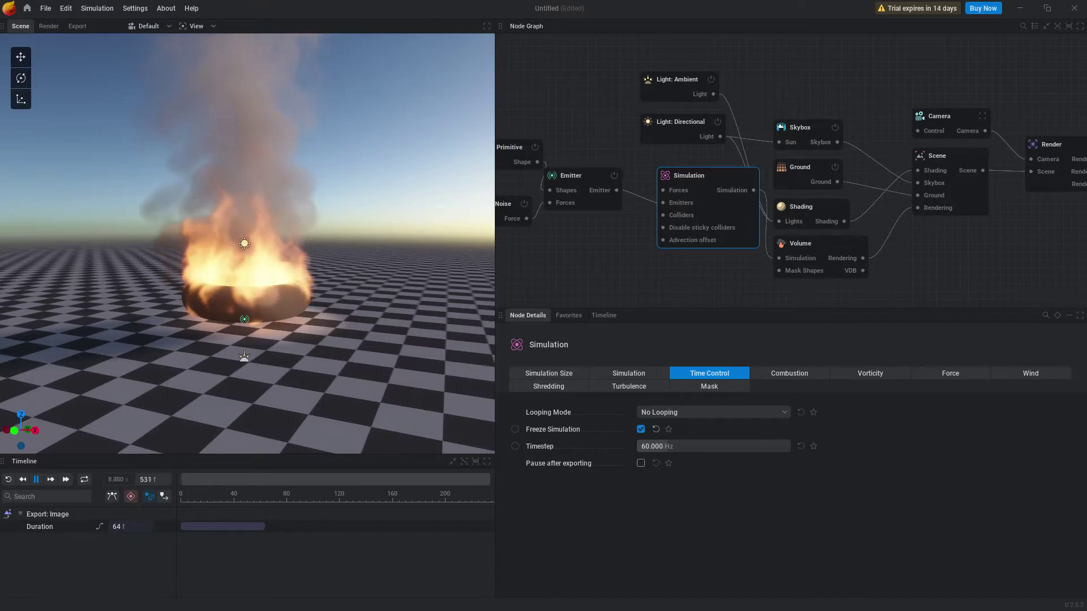
left_click(640, 429)
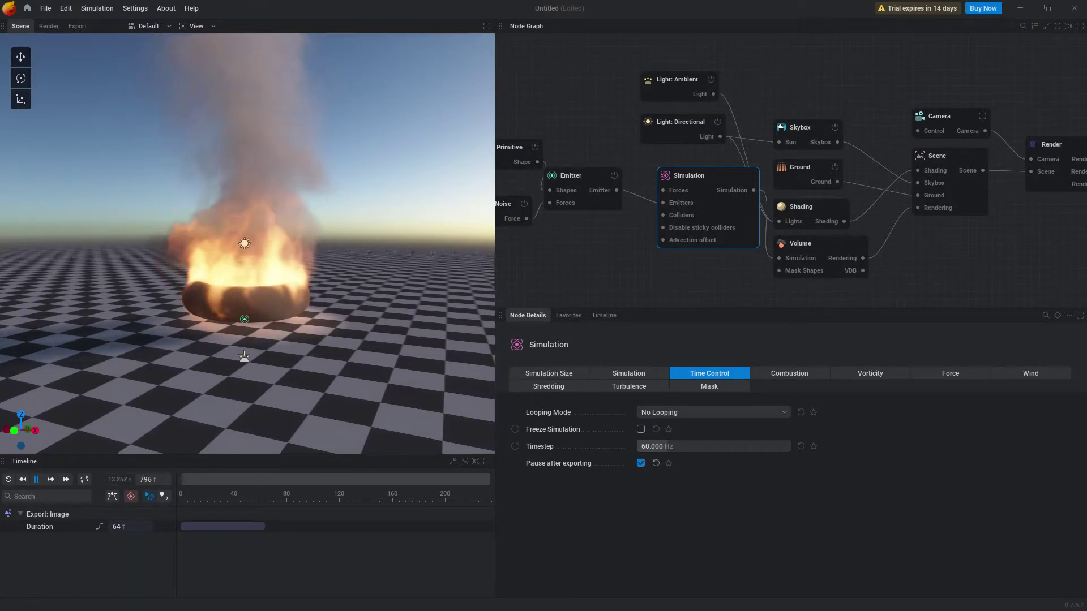
left_click(640, 463)
Try simulation timesteps of 222 Hz and 133 Hz
left_click_drag(665, 446, 750, 446)
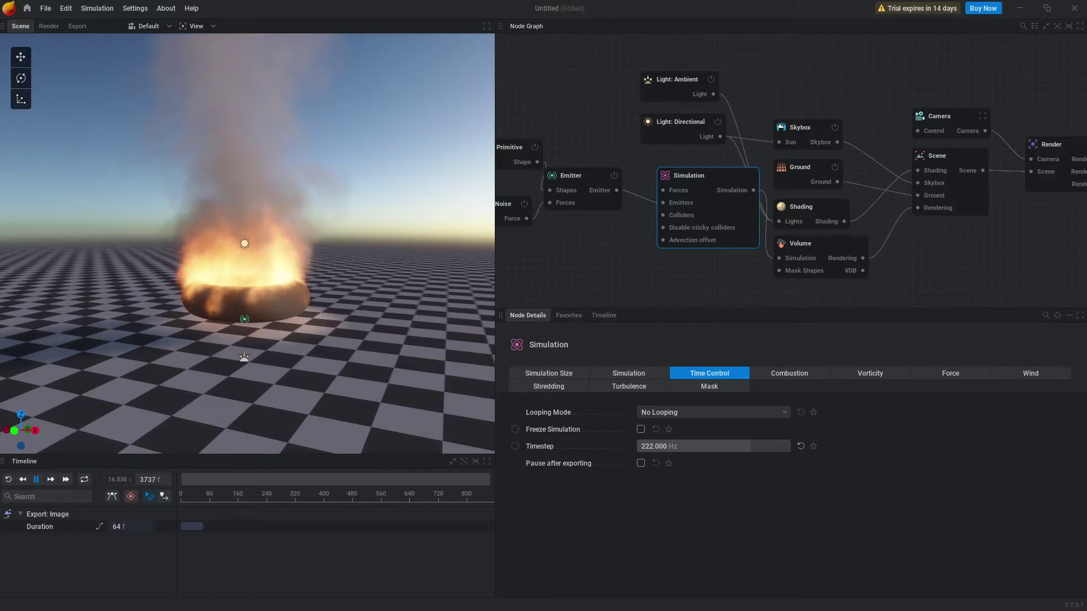
left_click_drag(751, 446, 705, 446)
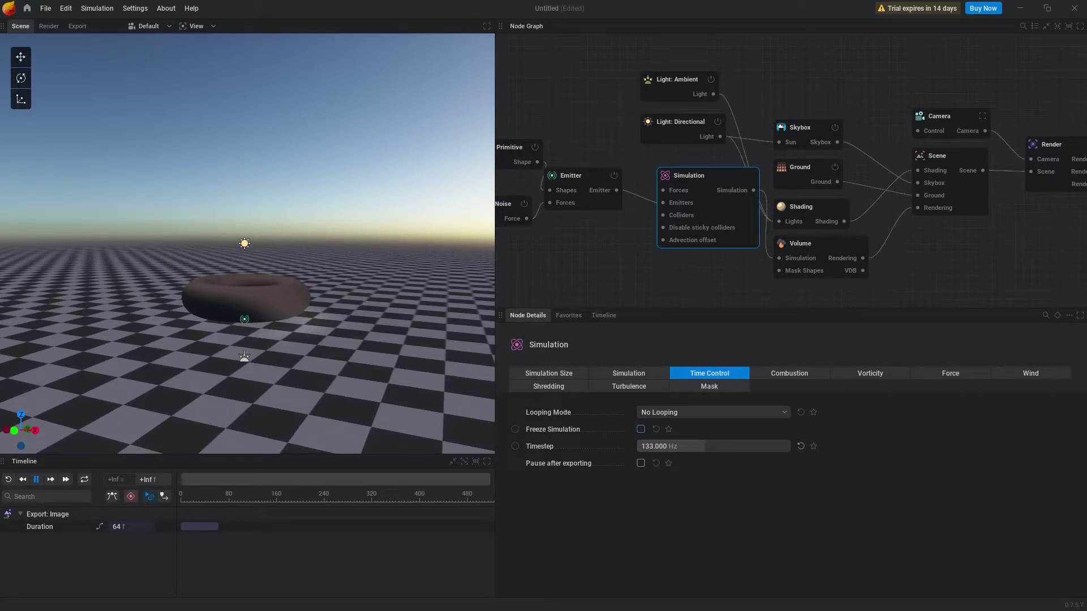
left_click(641, 430)
Try the Loop Simulation and Repeat Simulation looping modes, raising the timestep to 275 Hz in the latter
left_click(712, 412)
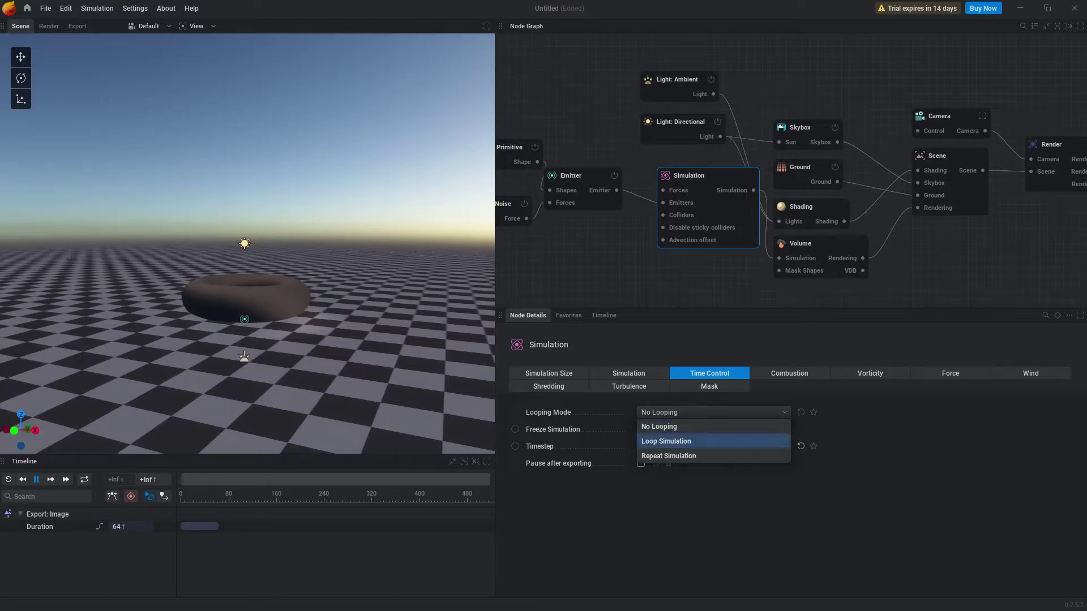
left_click(668, 441)
left_click(713, 412)
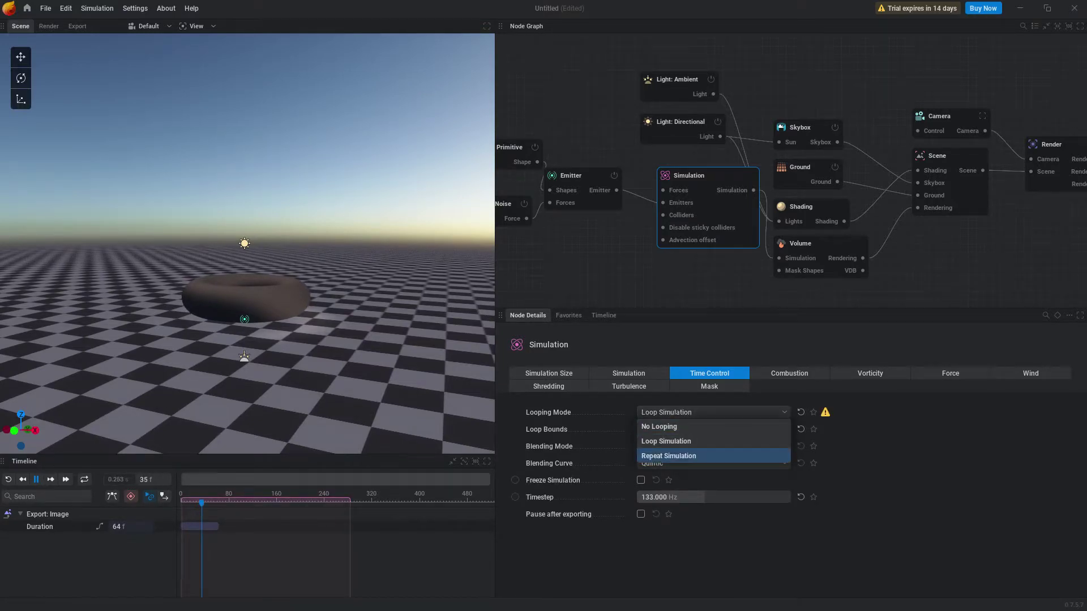
left_click(668, 456)
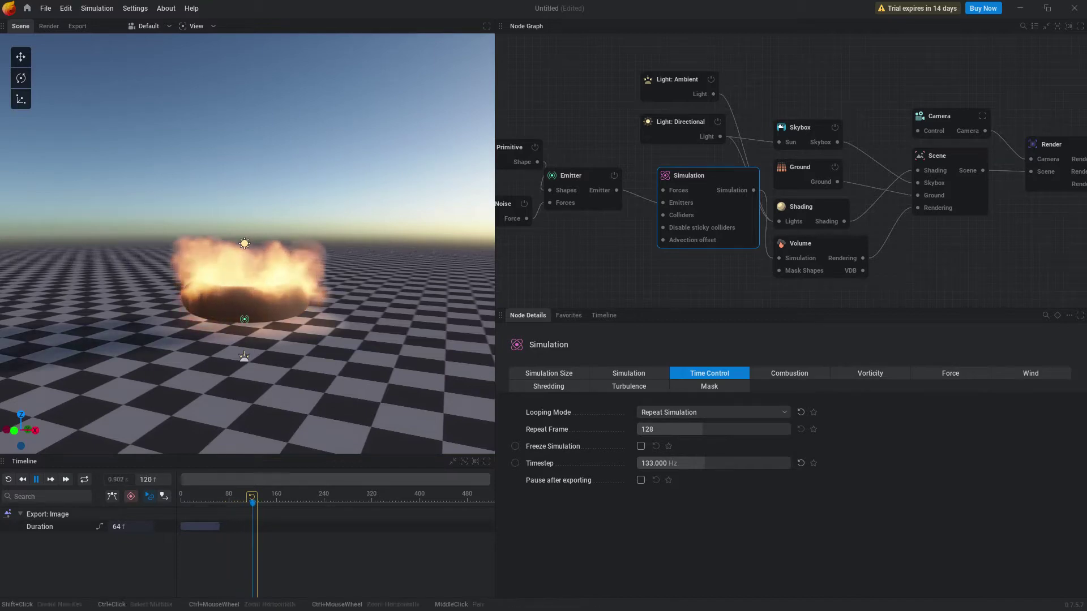
left_click_drag(705, 463, 758, 463)
left_click_drag(771, 463, 778, 463)
Set the looping mode to Loop Simulation with a 90 Hz timestep, and review the available blending modes
left_click(712, 413)
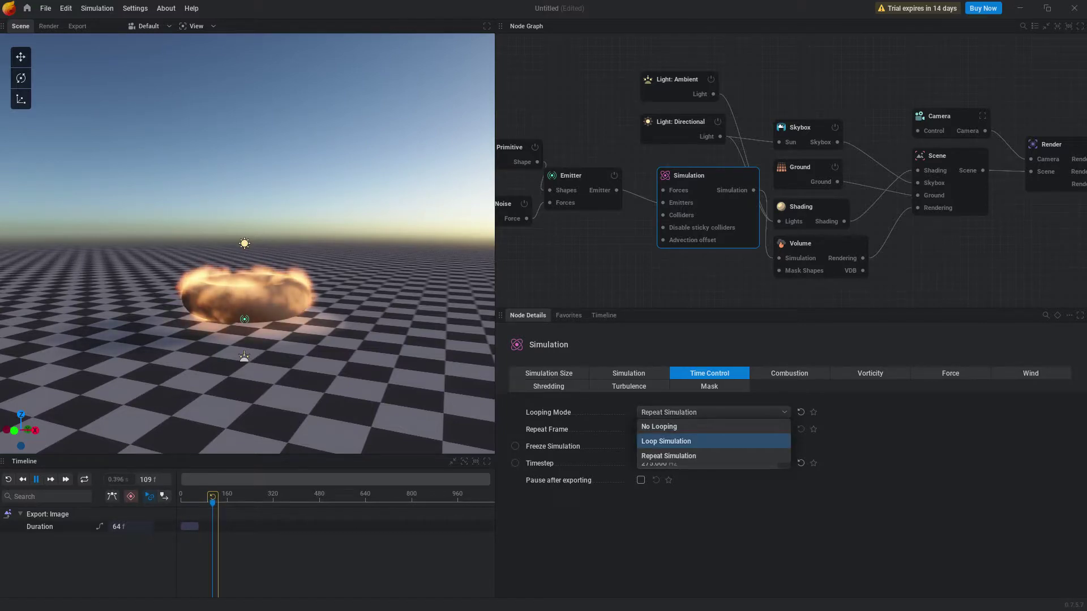
left_click(666, 441)
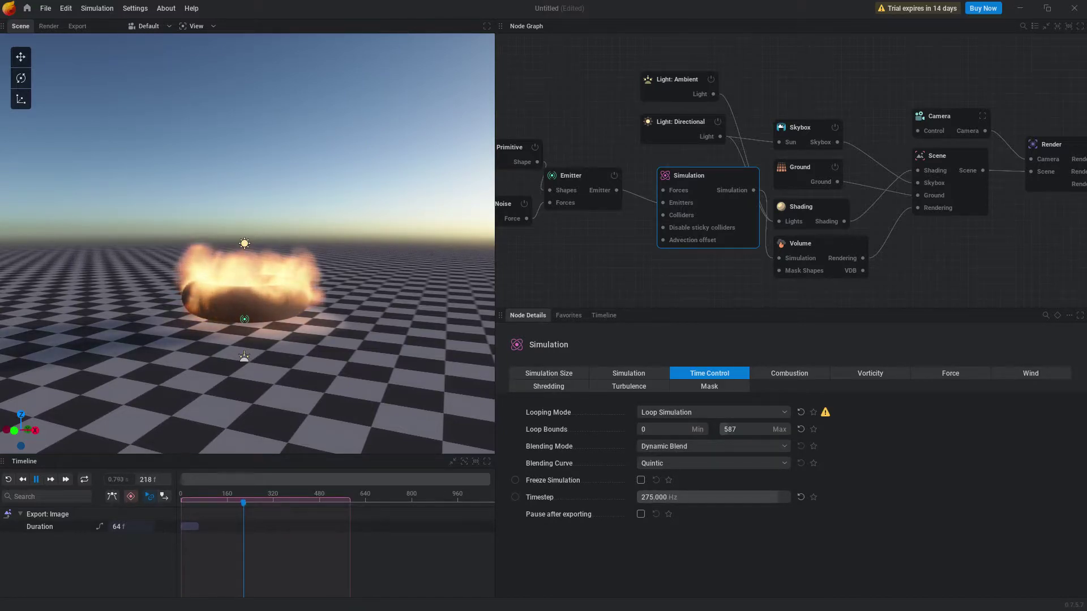
left_click_drag(778, 497, 683, 497)
left_click(682, 447)
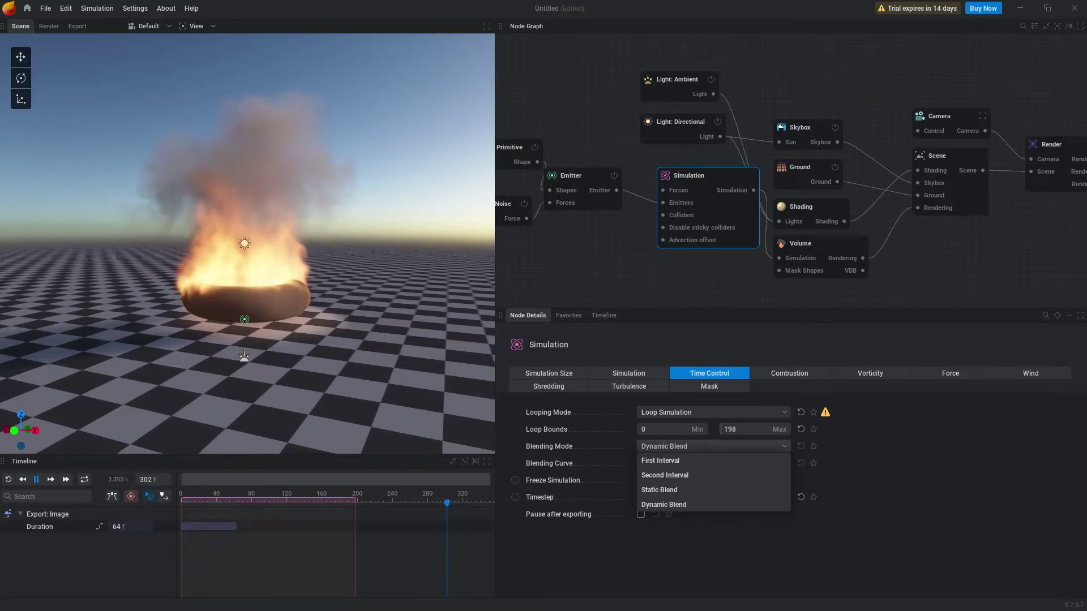
left_click(683, 446)
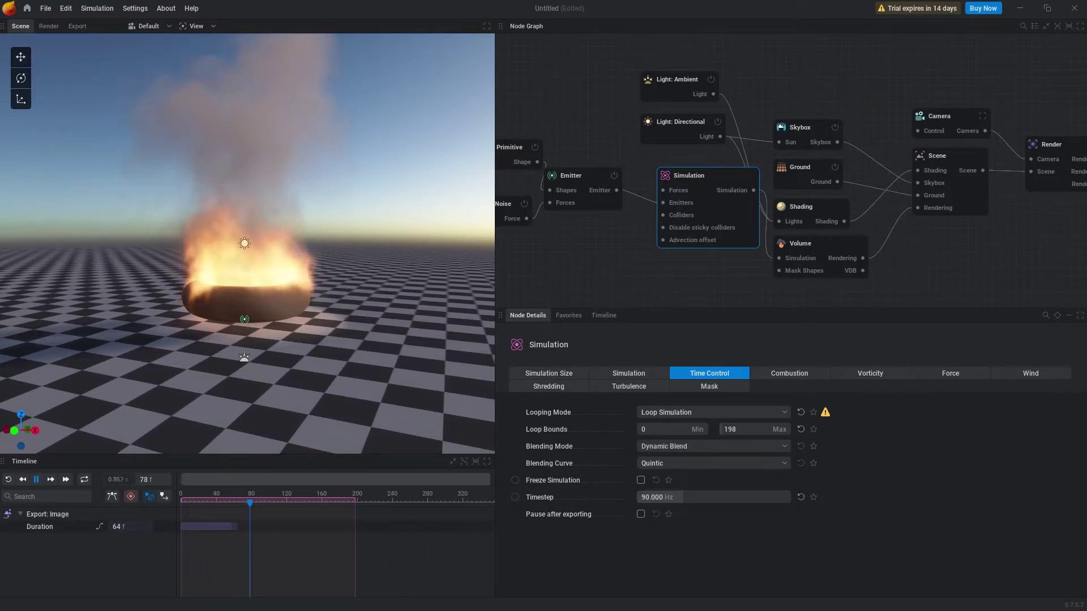
Set the combustion's generated smoke to 93.667 %, smoke dissipation to 9 %, flame intensity to 0 % and expansion to 18 %
left_click(788, 374)
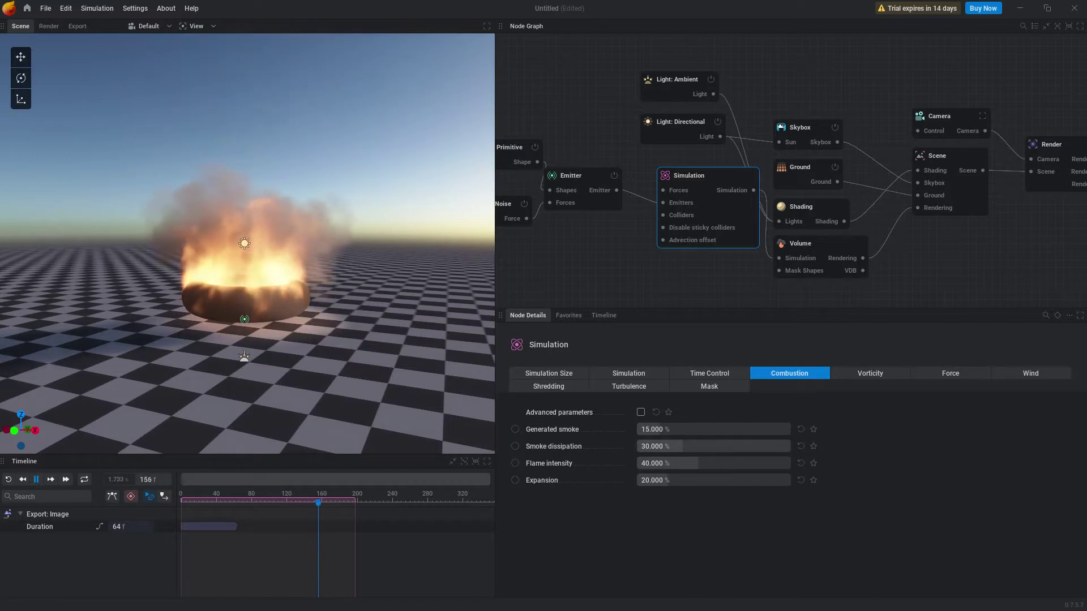
mouse_move(699, 464)
left_mouse_down()
mouse_move(640, 463)
mouse_move(754, 463)
mouse_move(698, 463)
left_mouse_up()
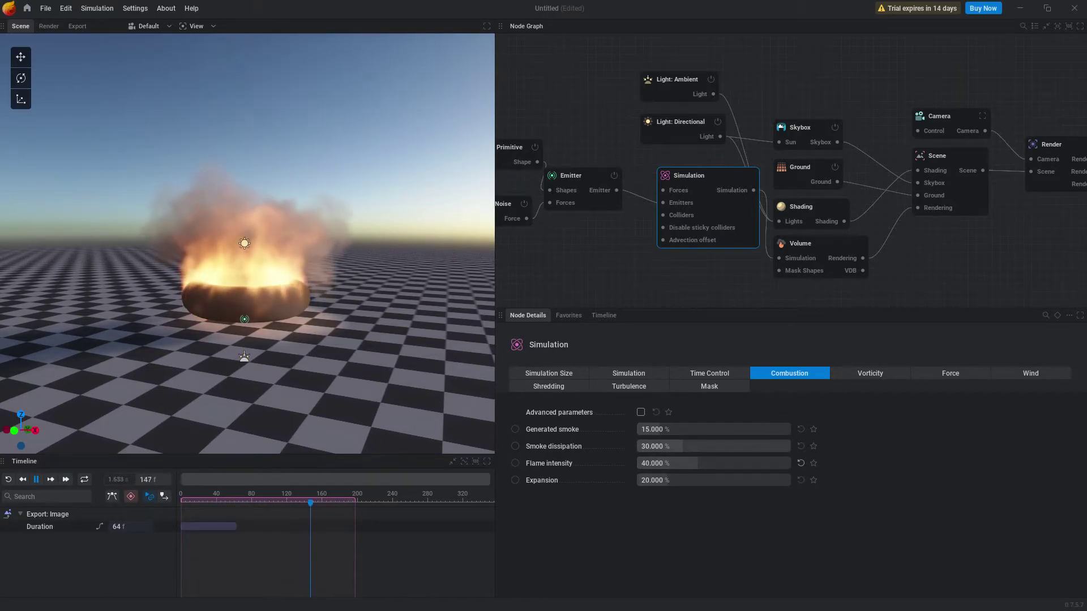
left_click_drag(683, 446, 665, 480)
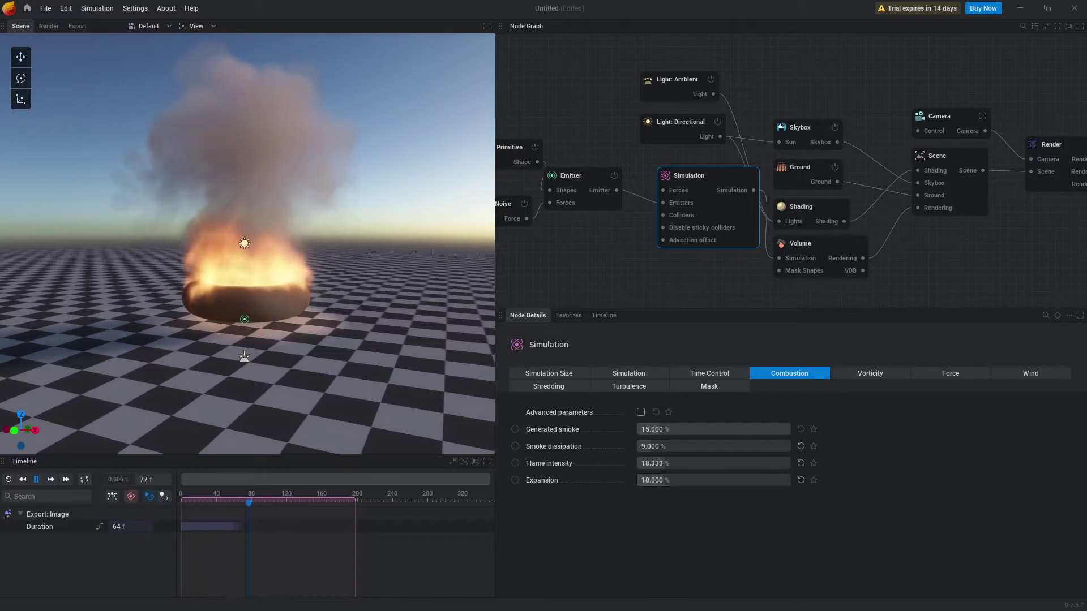
left_click_drag(660, 429, 780, 430)
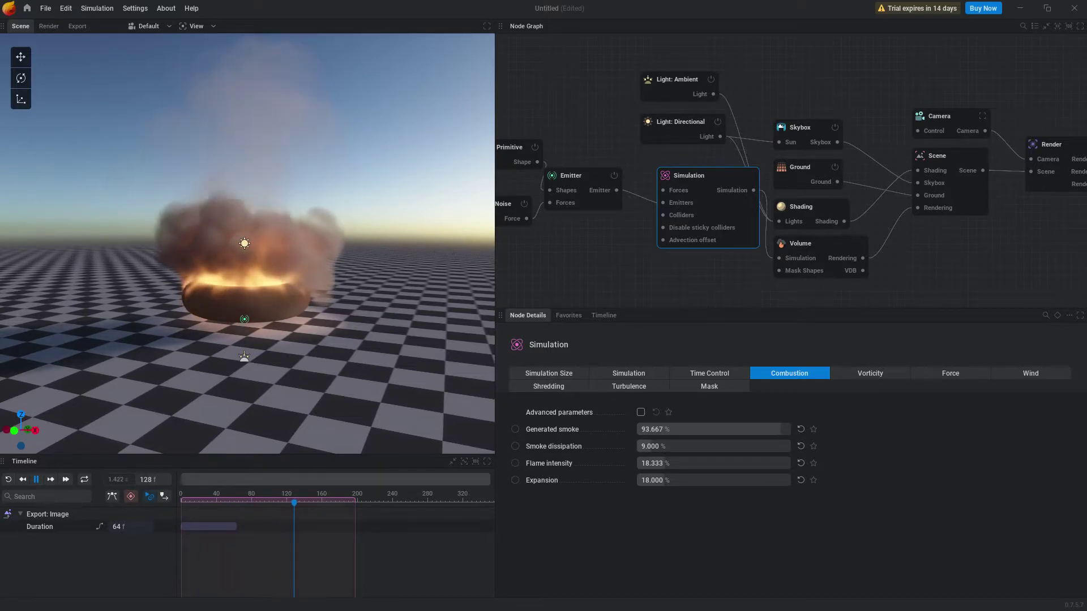
left_click_drag(665, 463, 637, 463)
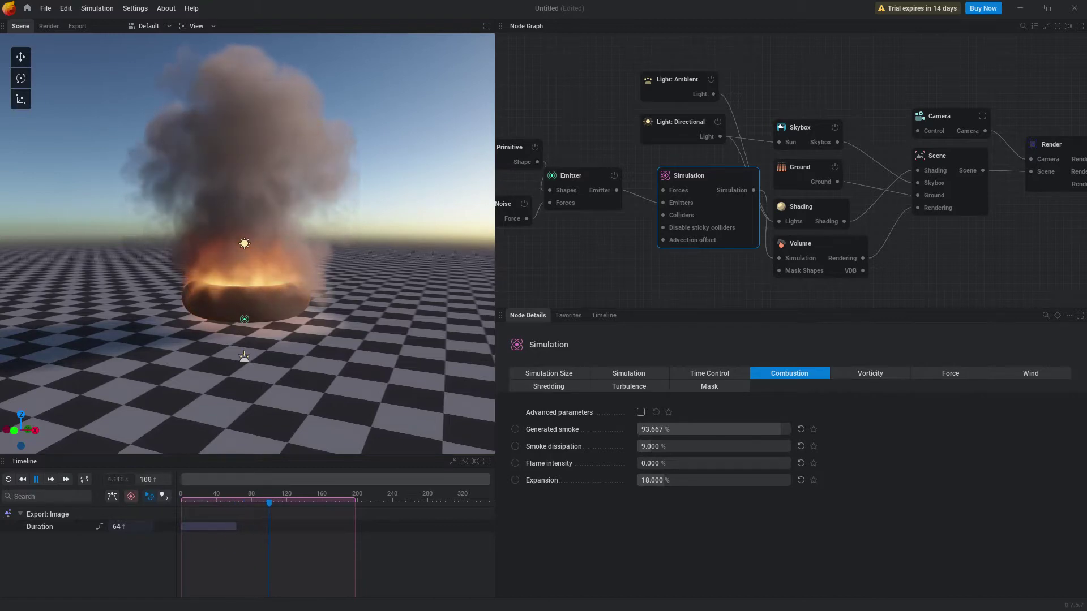
Enable the advanced combustion parameters with Advect fuel on, setting Oxygen in flames to 96.333 %/s and combustion ignition temp to 500 K
left_click(640, 413)
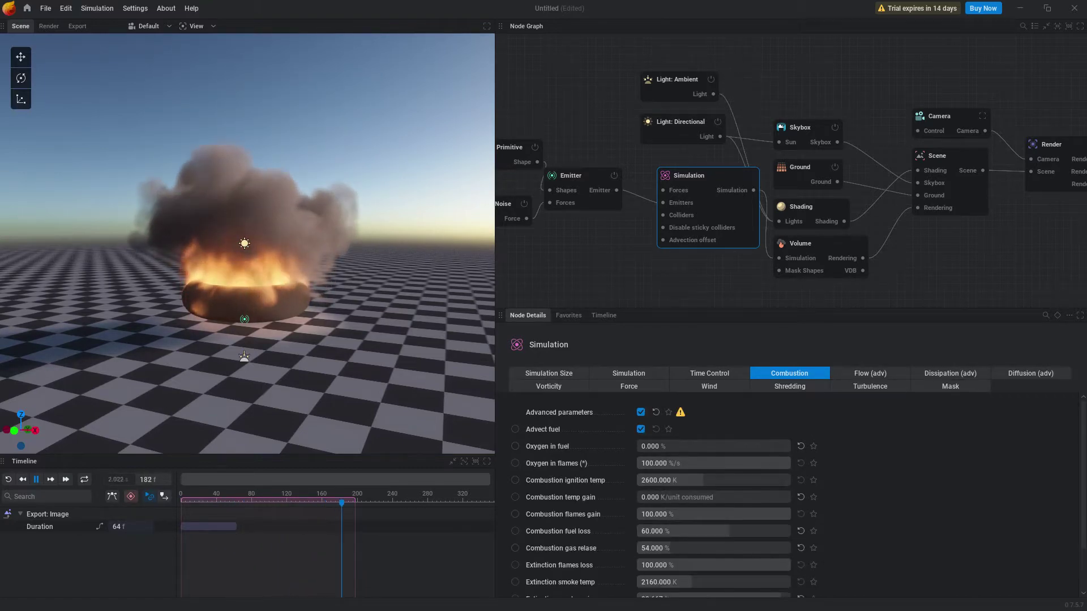
scroll(714, 499, "down", 2)
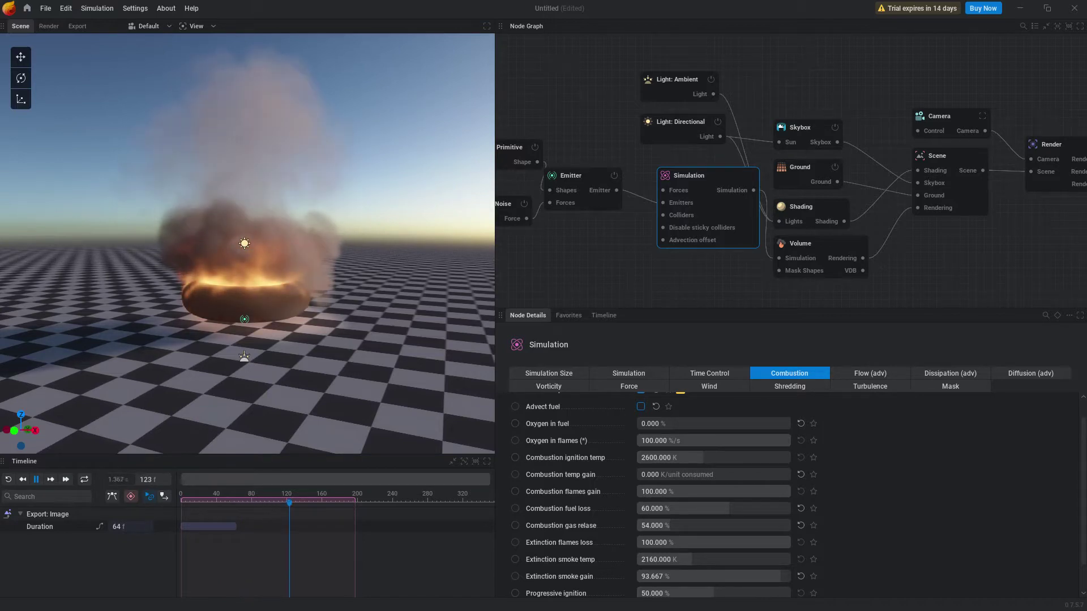
left_click(641, 406)
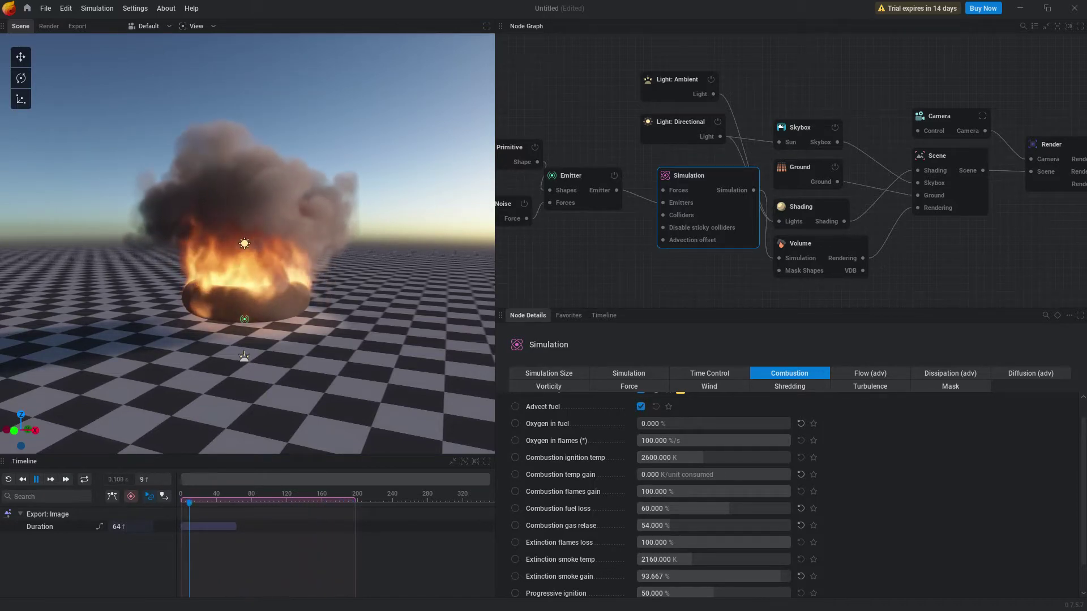
mouse_move(789, 440)
left_mouse_down()
mouse_move(640, 440)
mouse_move(784, 441)
left_mouse_up()
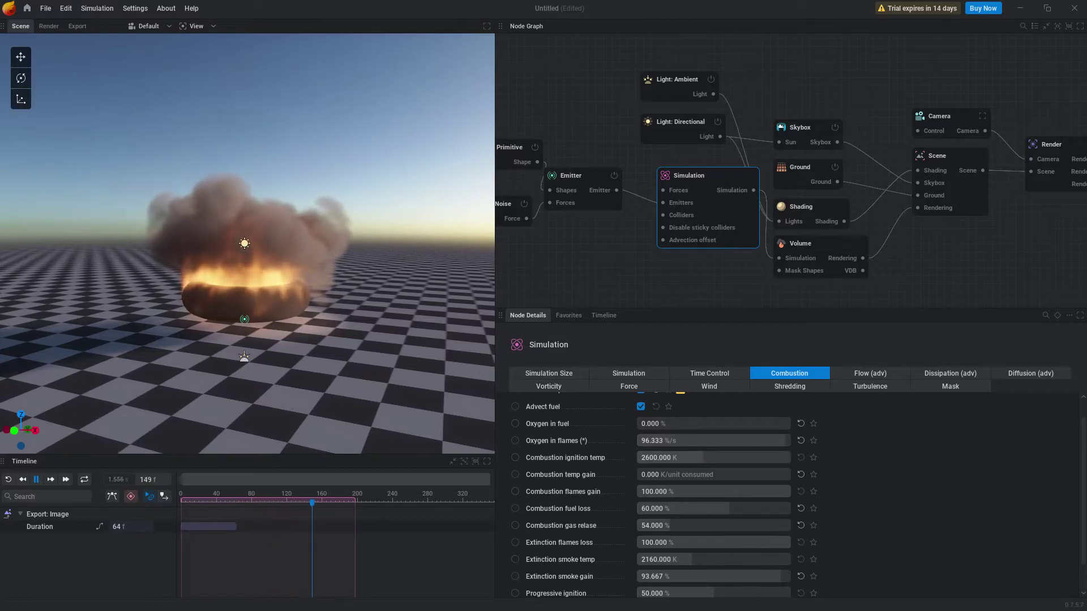
left_click_drag(692, 458, 649, 458)
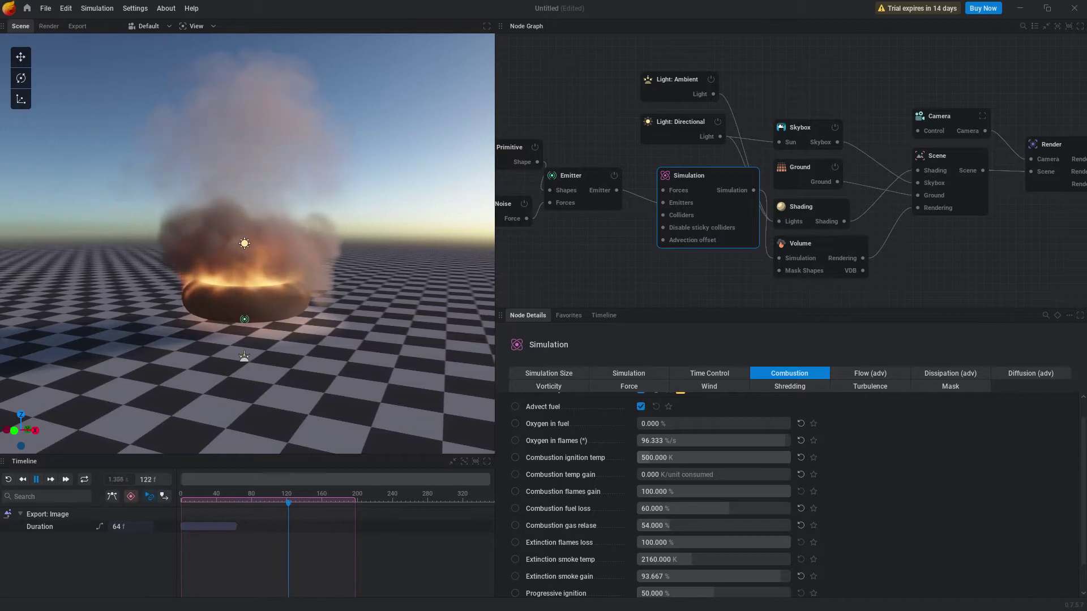
Set extinction flames loss to 33 %, smoke temp to 4700 K and smoke gain to 23.667 %, with progressive ignition 24.667 % and extinction 38.333 %
scroll(793, 492, "down", 1)
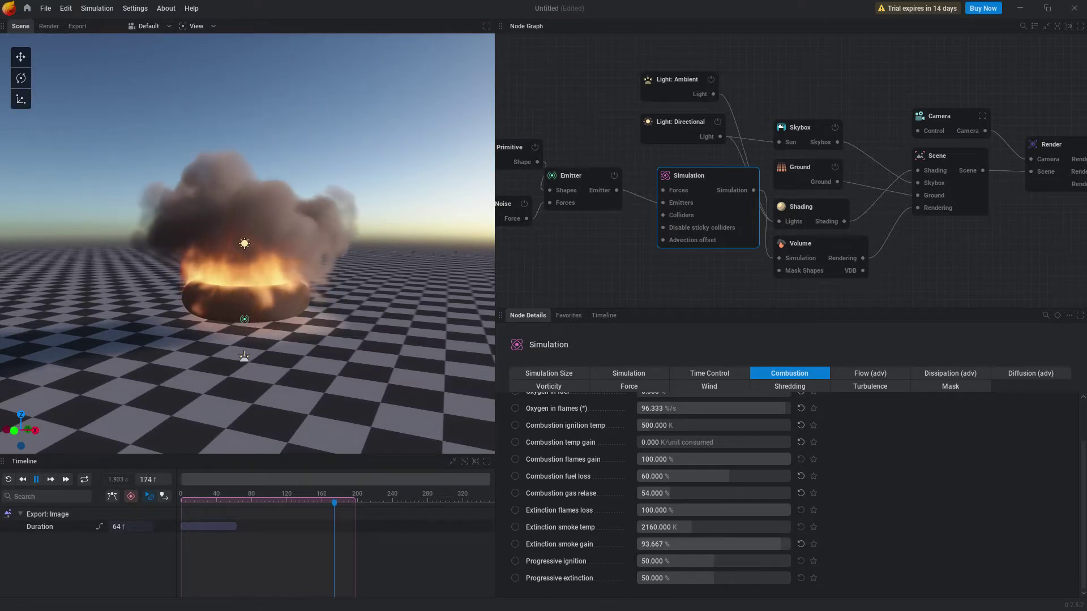
left_click_drag(780, 544, 669, 544)
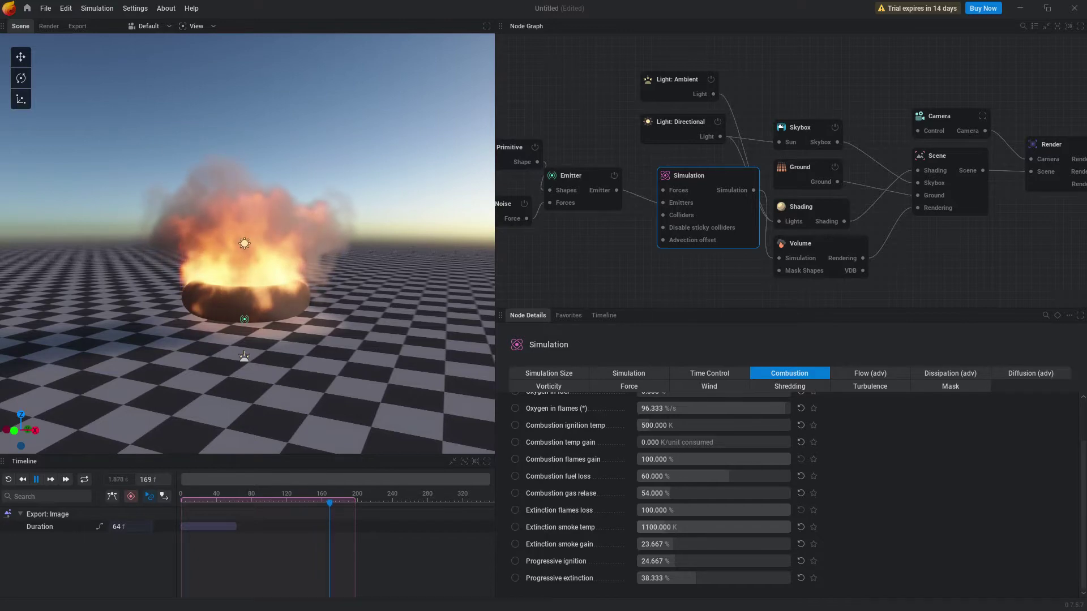
left_click_drag(666, 527, 756, 527)
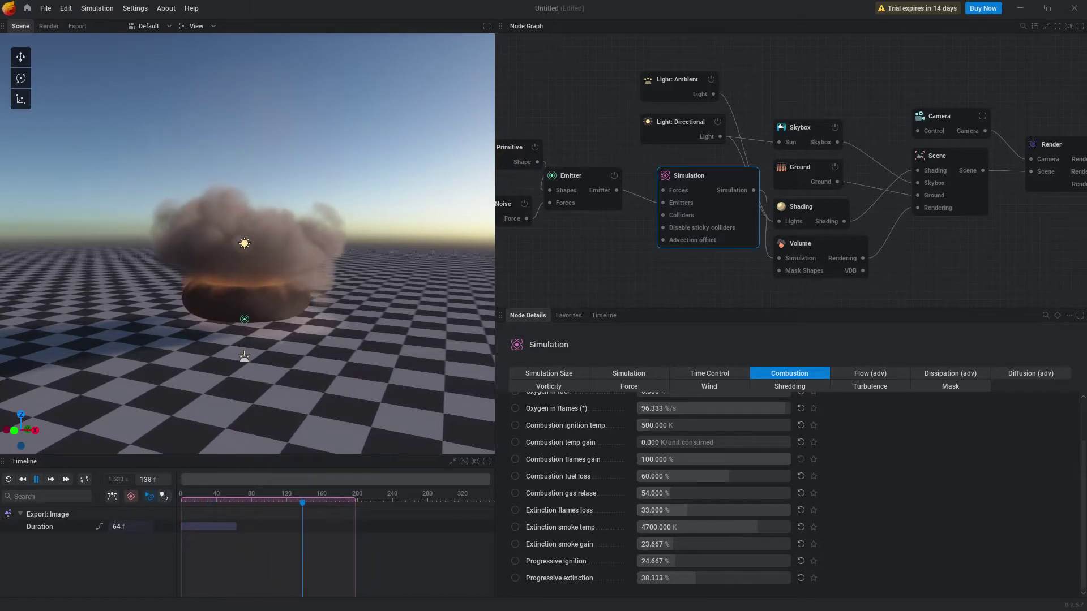
Reduce the advanced advection flows: fuel to 16.333 %, flames to 50.333 % and temperature to 38 %
left_click(870, 373)
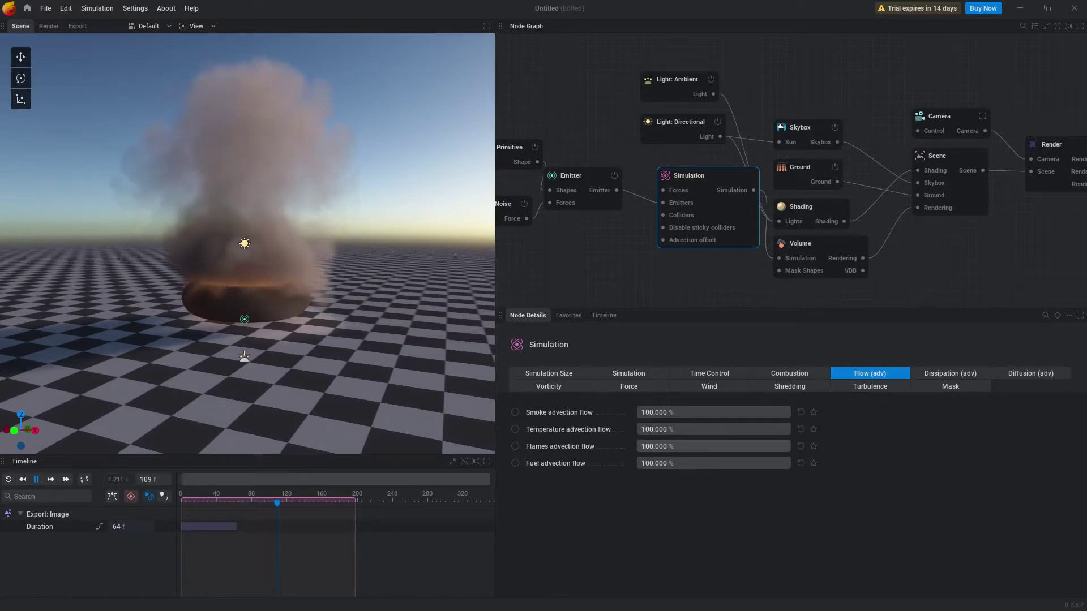
left_click_drag(788, 463, 662, 463)
left_click_drag(788, 446, 714, 446)
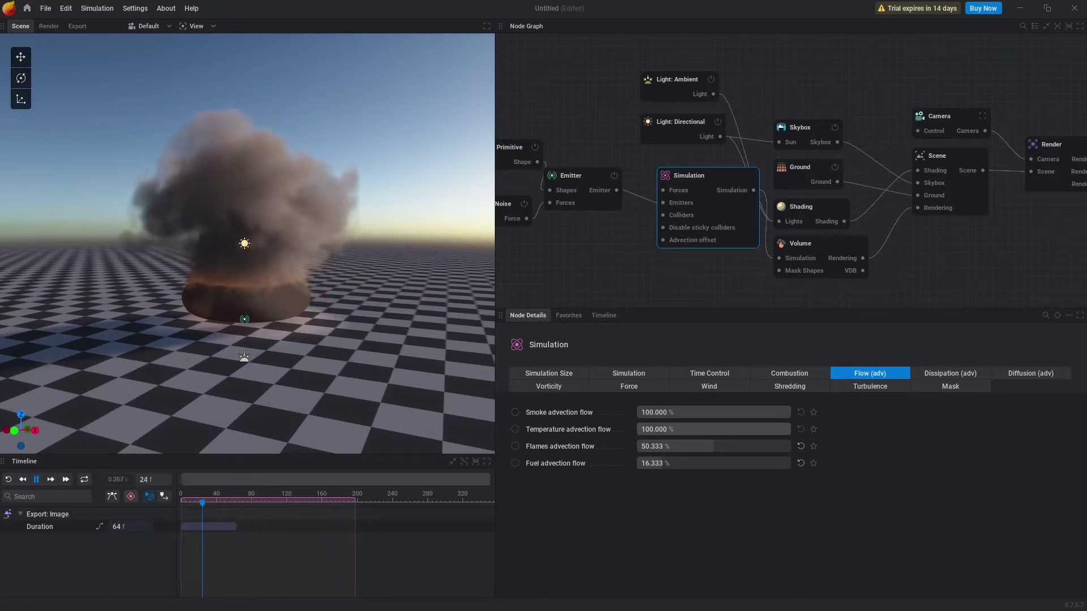
left_click_drag(787, 430, 750, 429)
left_click_drag(751, 429, 688, 429)
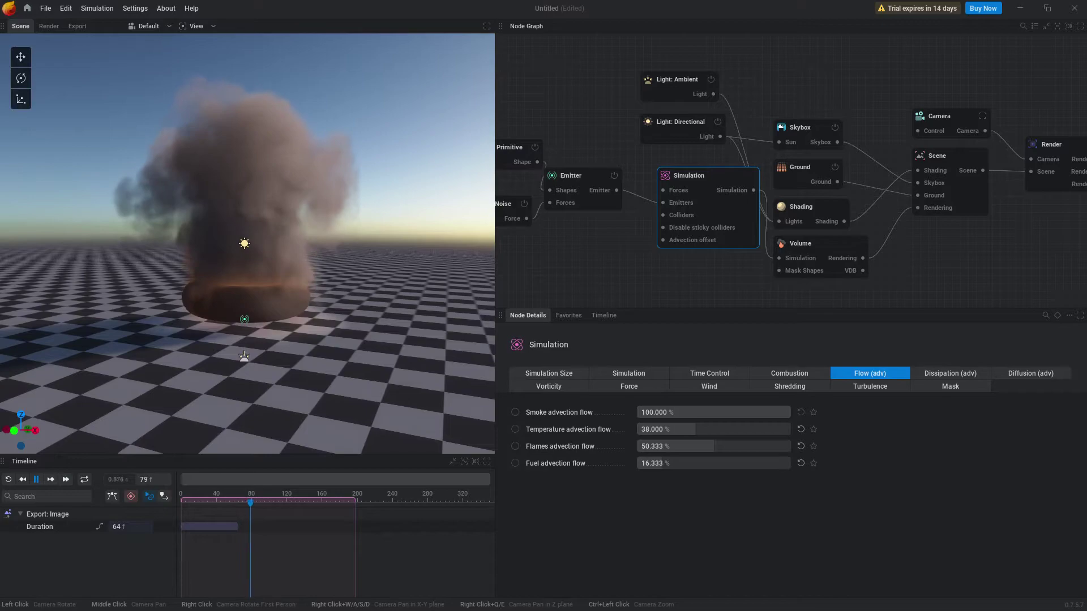
Set the smoke advection flow to 14.333 %, temperature advection flow to 78.333 % and flames advection flow to 72 %
left_click_drag(247, 244, 339, 209)
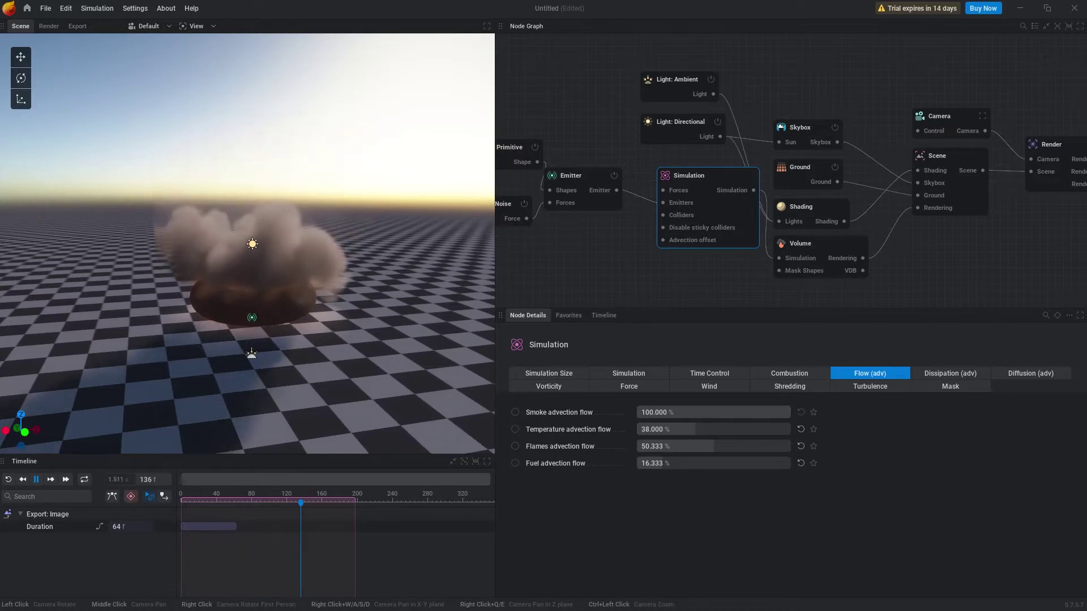
left_click_drag(789, 413, 659, 413)
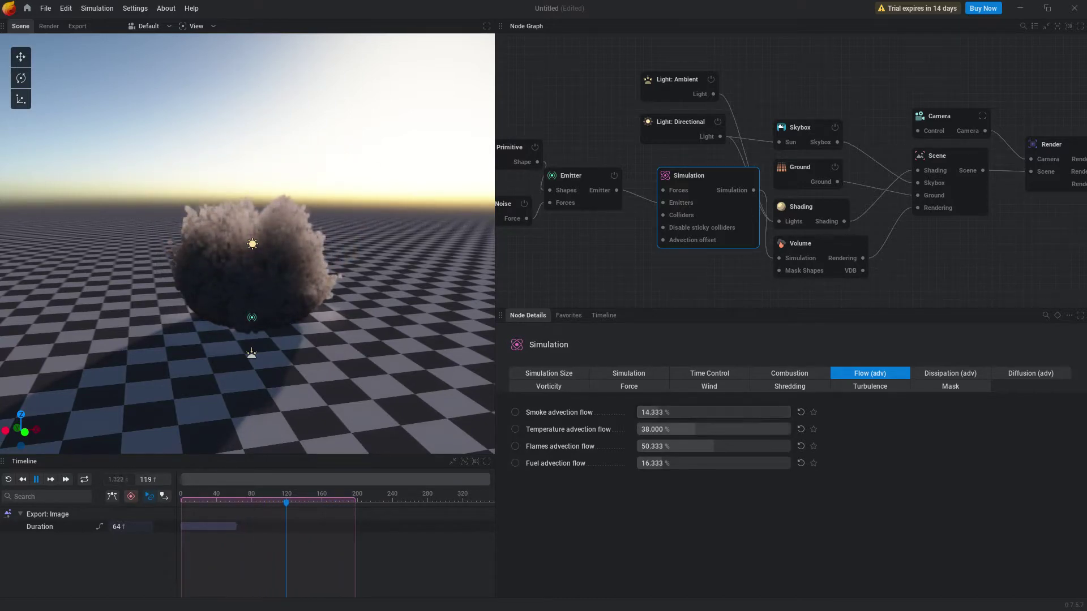
left_click_drag(695, 429, 747, 447)
key("space")
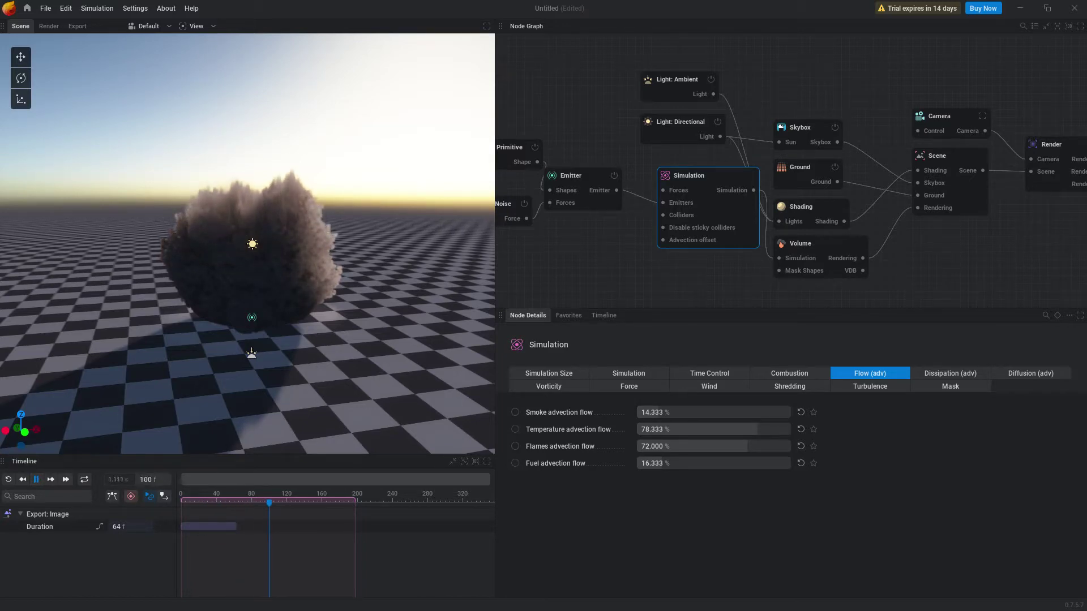
Enlarge the scene viewport and set the advection flows to smoke 74.667 %, temperature 83.333 %, flames 16.333 % and fuel 0 %
left_click_drag(248, 455, 248, 545)
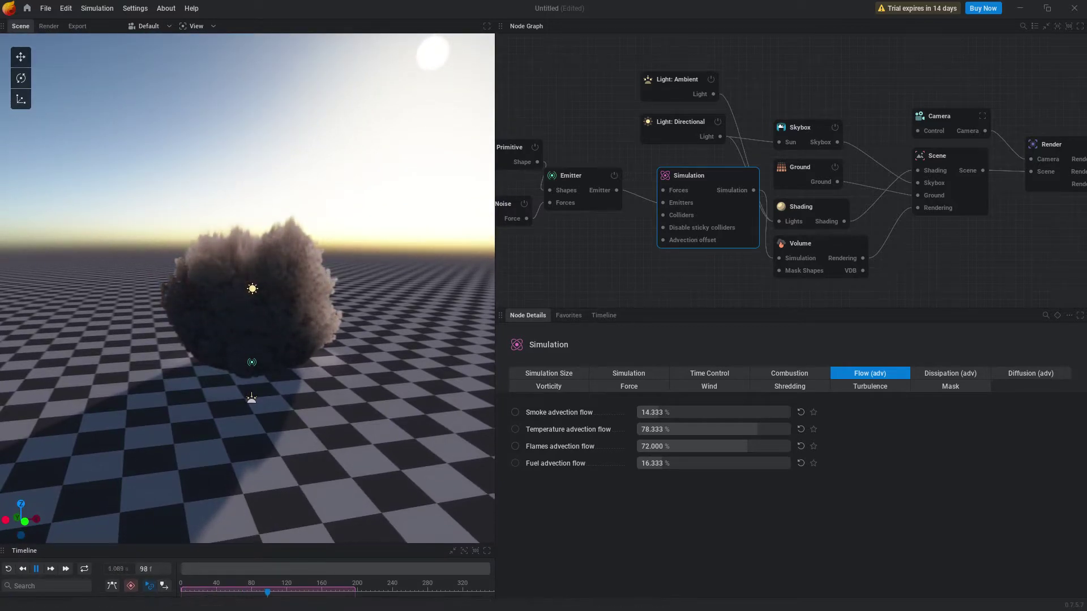
left_click_drag(659, 412, 753, 413)
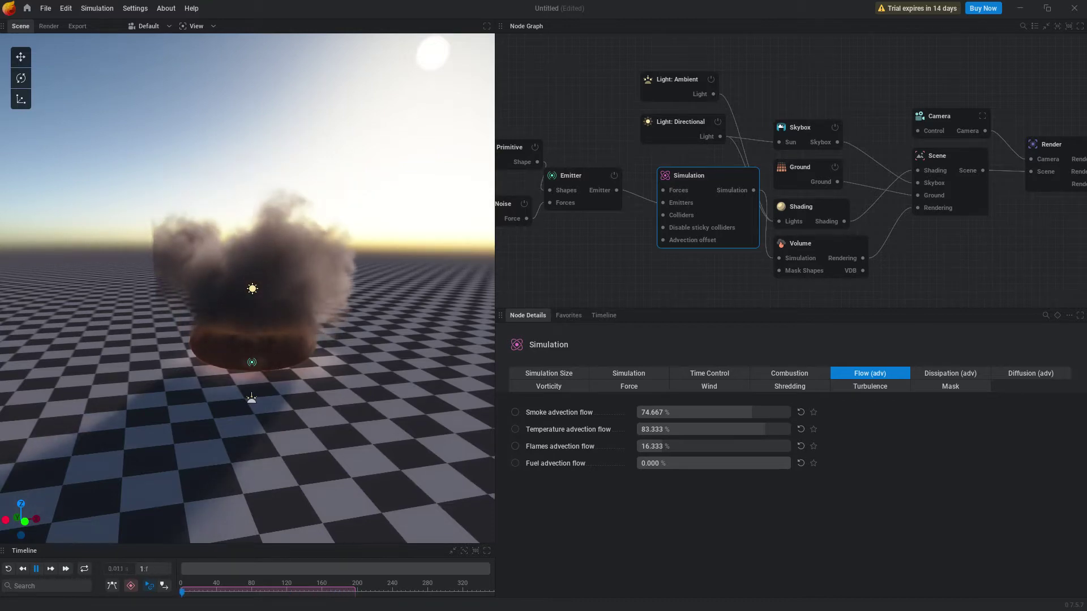
right_click_drag(252, 288, 148, 220)
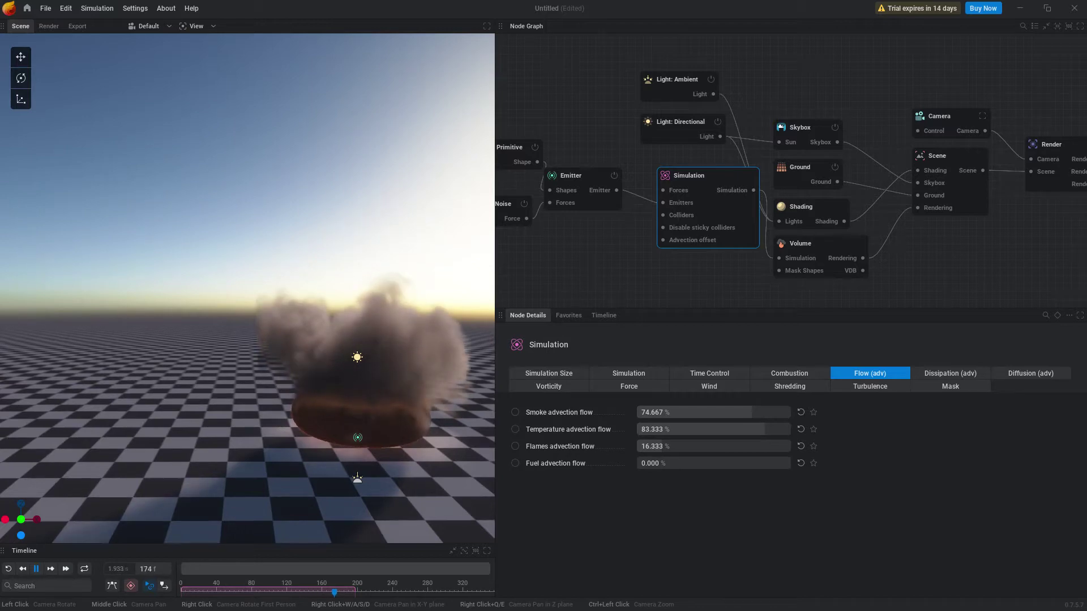
Set the multiplicative dissipations to temperature 8 %/s, smoke 25.883 %/s, flames 19.667 %/s and fuel 9.667 %/s, with subtractive smoke dissipation at 0.113 units/s
left_click(949, 373)
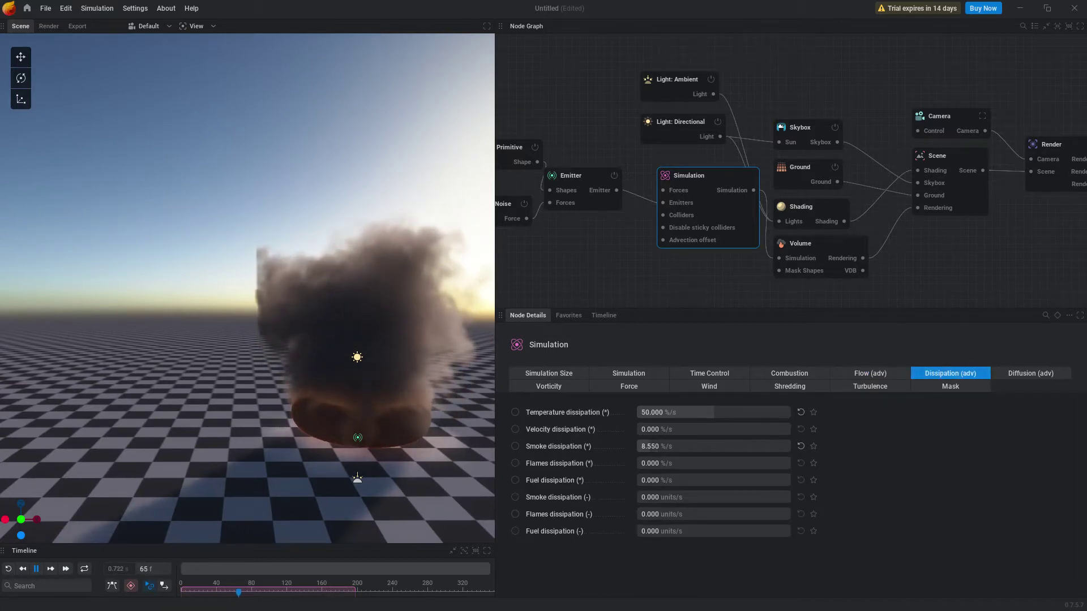
left_click_drag(714, 412, 649, 412)
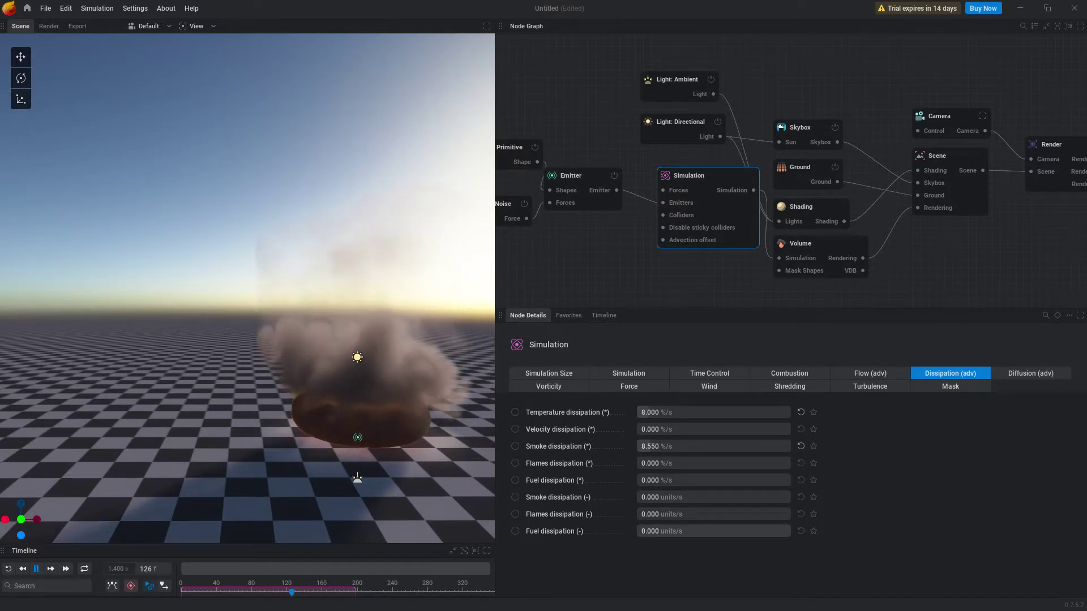
left_click_drag(639, 497, 675, 446)
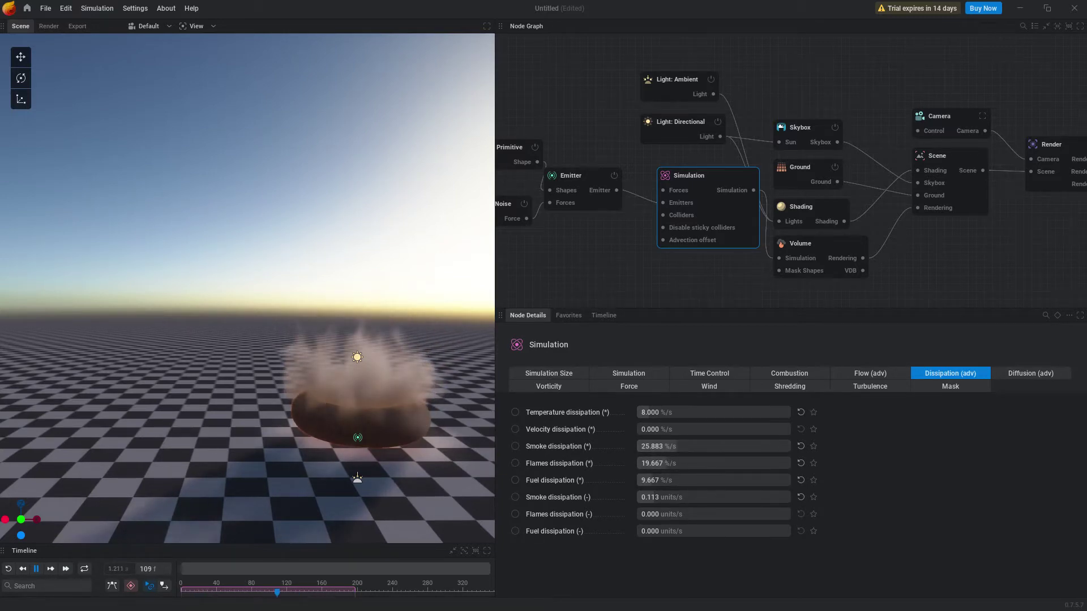
Set the simulation's Force Diffusion to 58.5 % from neighbors and switch Smoke diffusion by temperature on and back off
left_click(1030, 373)
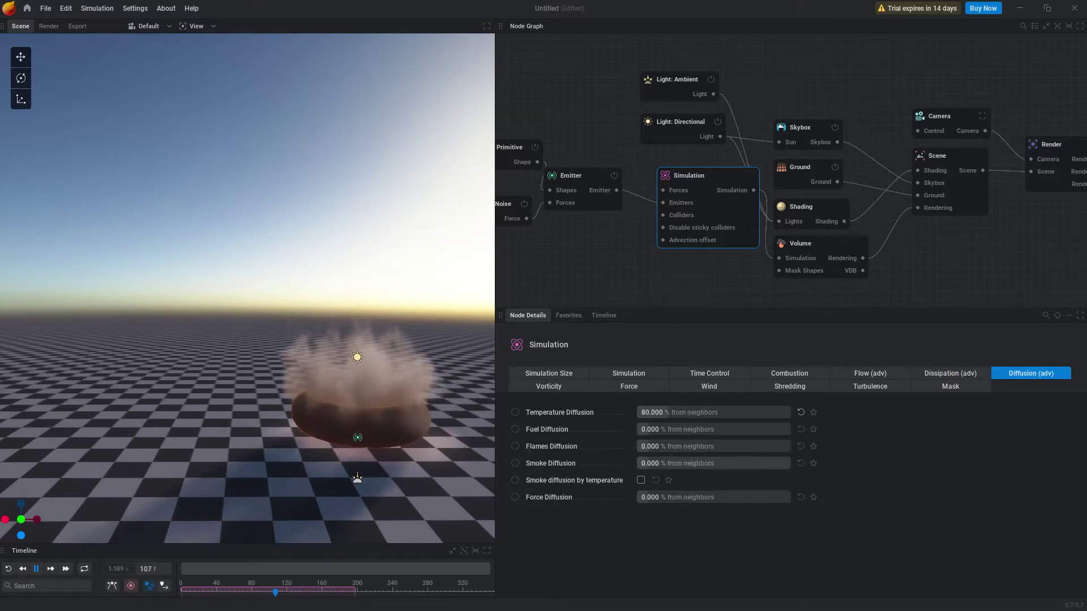
left_click_drag(663, 497, 676, 498)
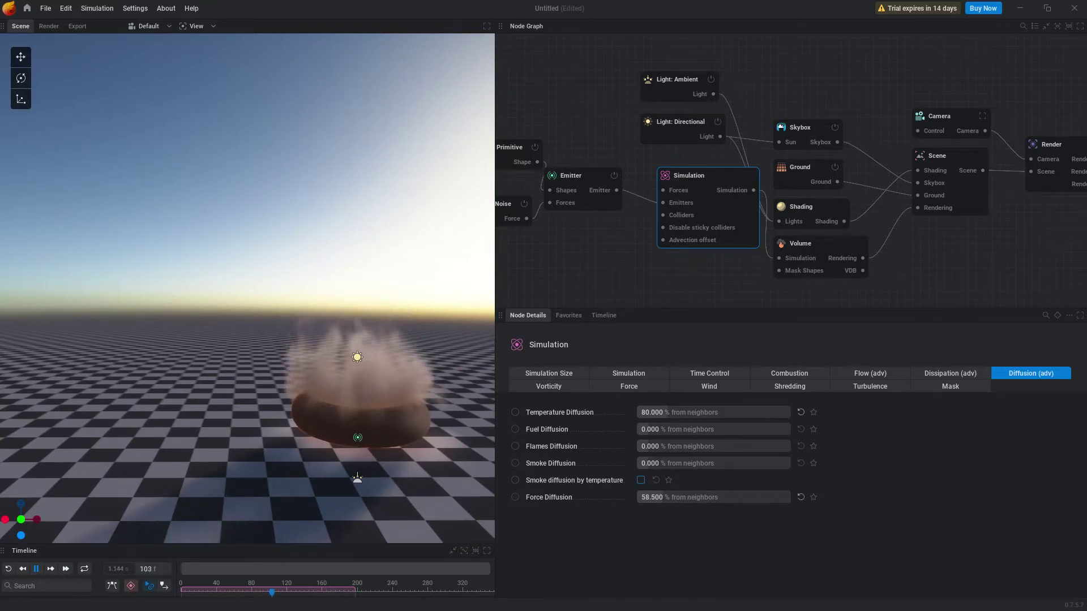
left_click(641, 480)
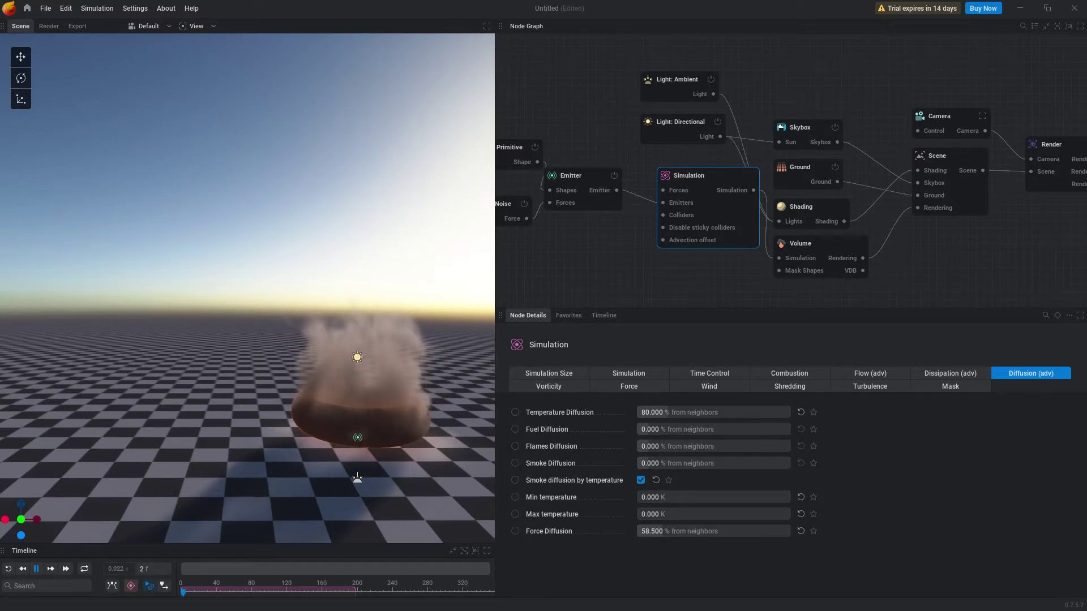
left_click(641, 480)
Set the vorticity intensity to 8 %, large vorticity intensity to 48.667 %, constant mask to 68 % and vorticity ramp to 1.334
left_click(548, 387)
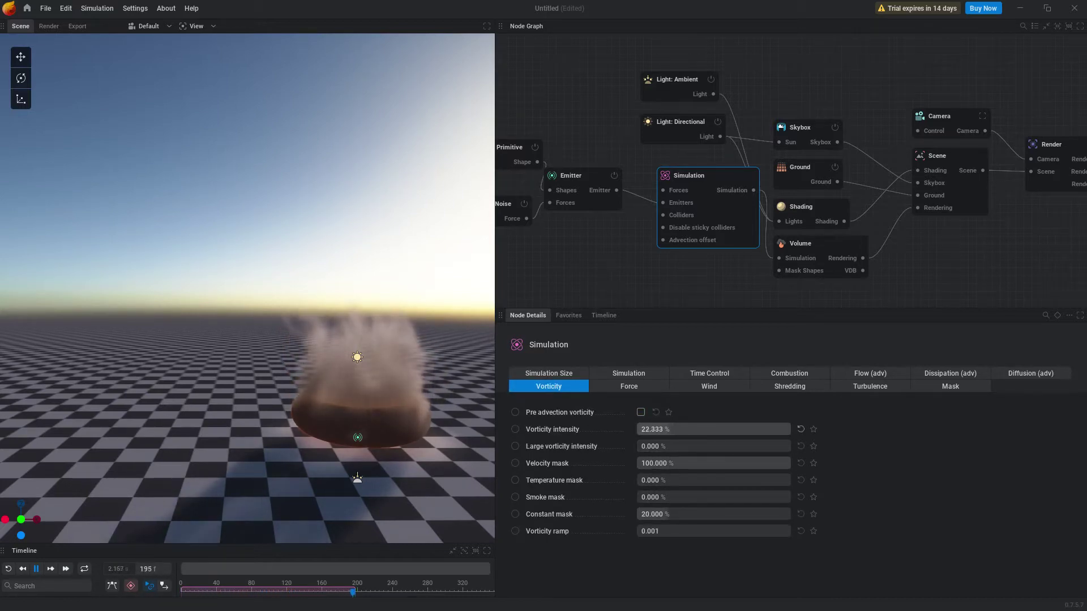
left_click_drag(671, 429, 648, 429)
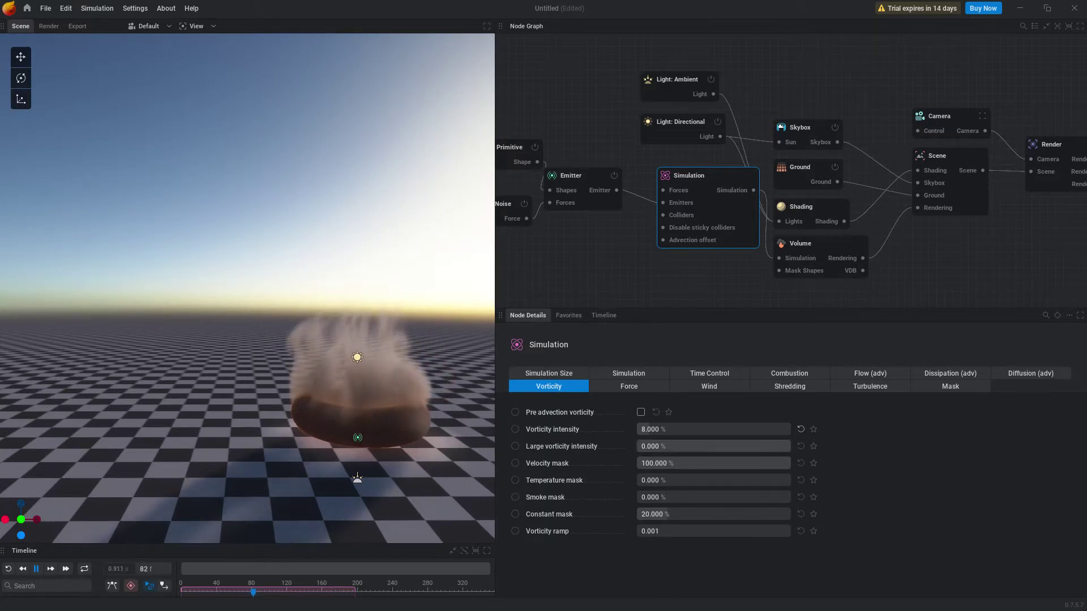
left_click_drag(671, 446, 711, 447)
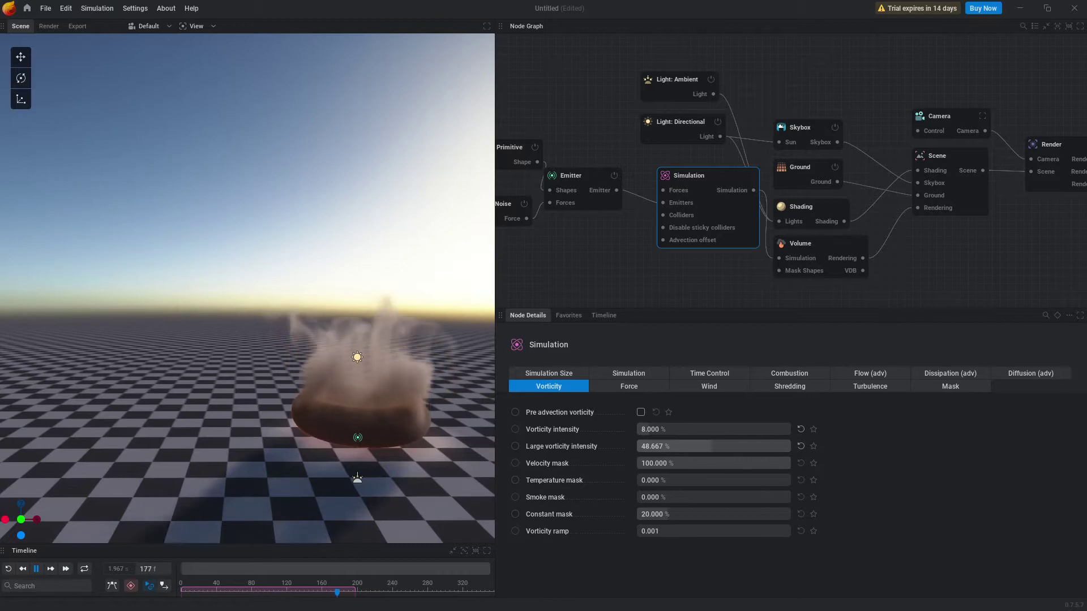
left_click_drag(665, 514, 741, 514)
left_click_drag(638, 531, 678, 531)
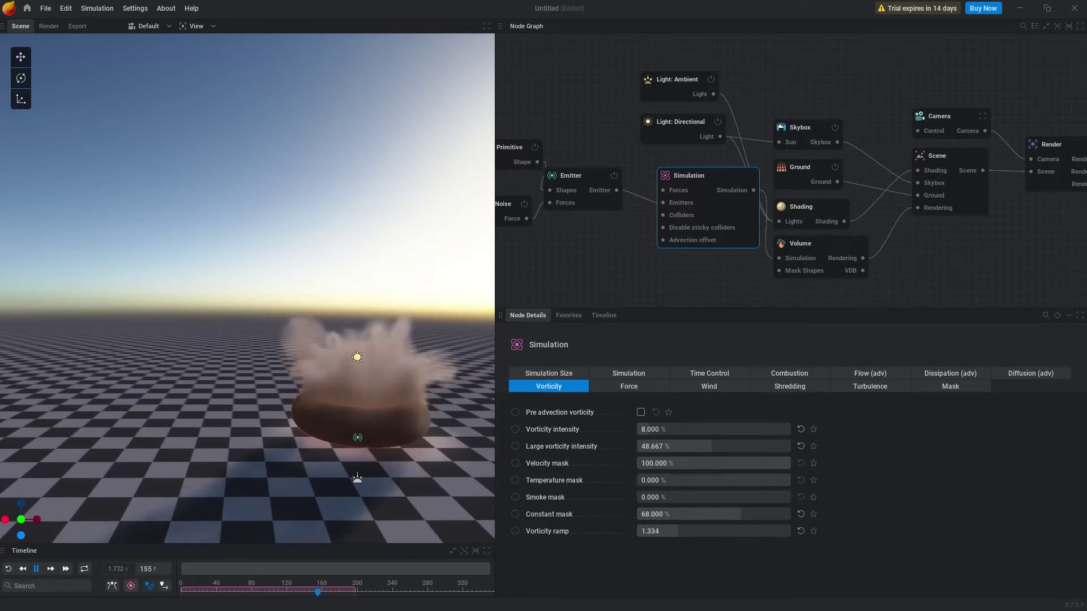
View the force settings, then set wind direction to X -0.6, Y -0.593, Z 0.733, its X randomization to 0.64 and wind chaos to 0.833 m/s
left_click(629, 387)
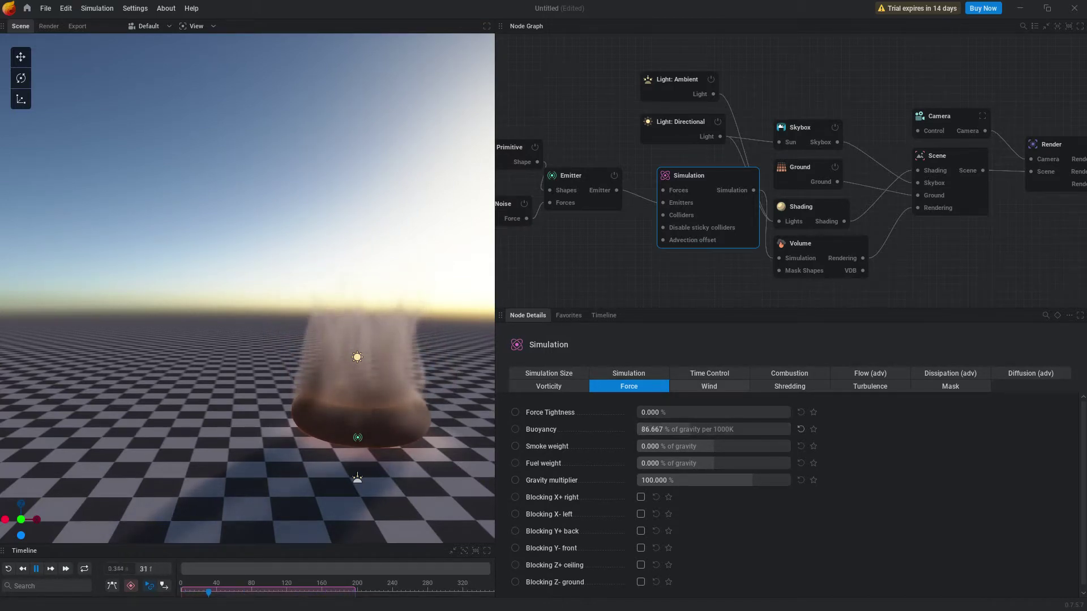
left_click(708, 386)
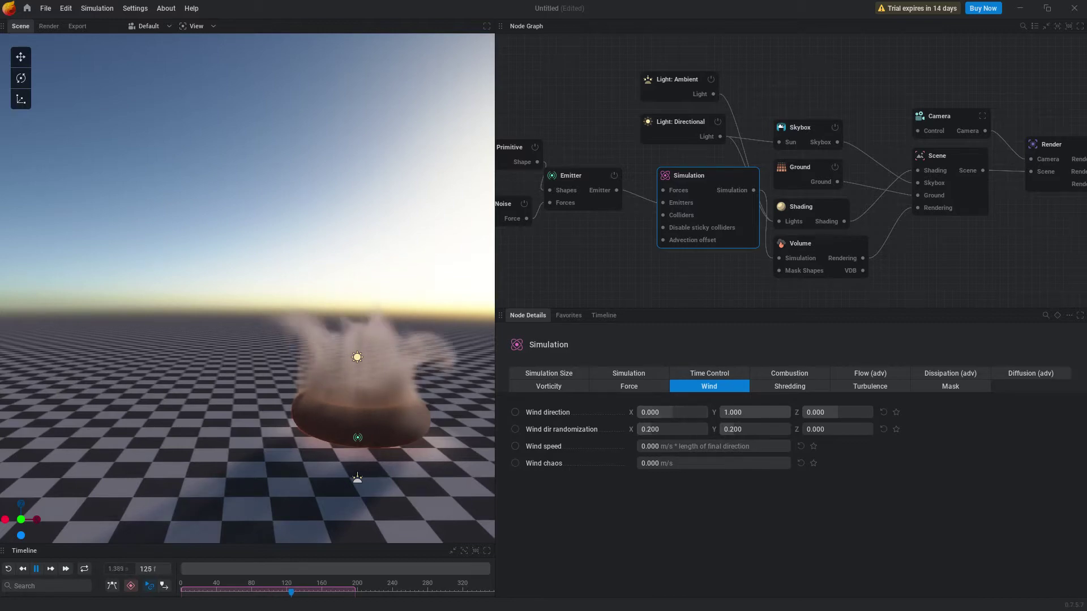
mouse_move(682, 412)
left_mouse_down()
mouse_move(658, 413)
mouse_move(678, 412)
left_mouse_up()
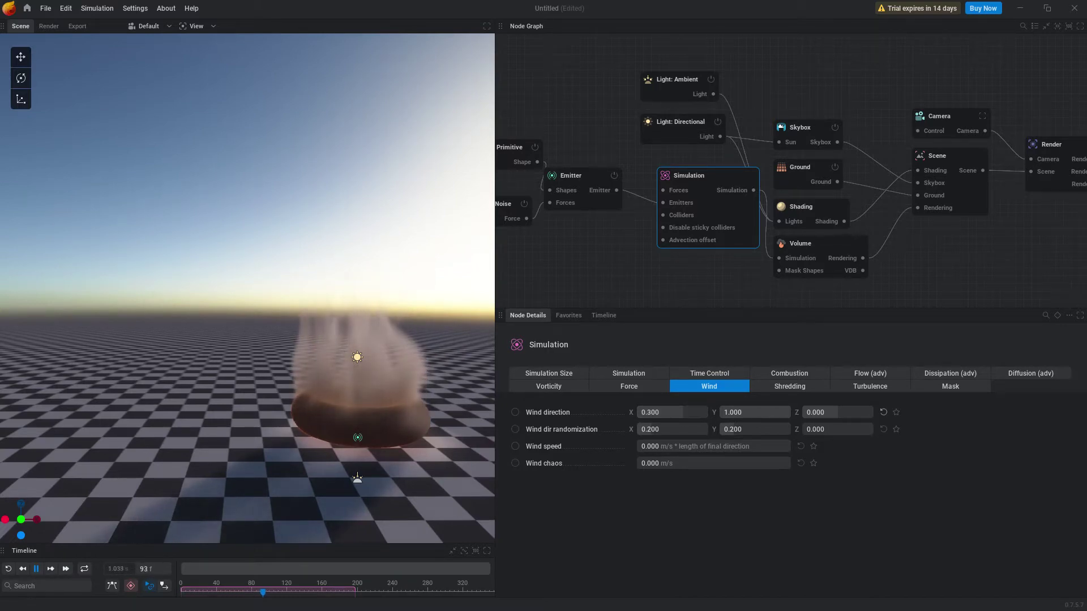
left_click_drag(638, 464, 675, 463)
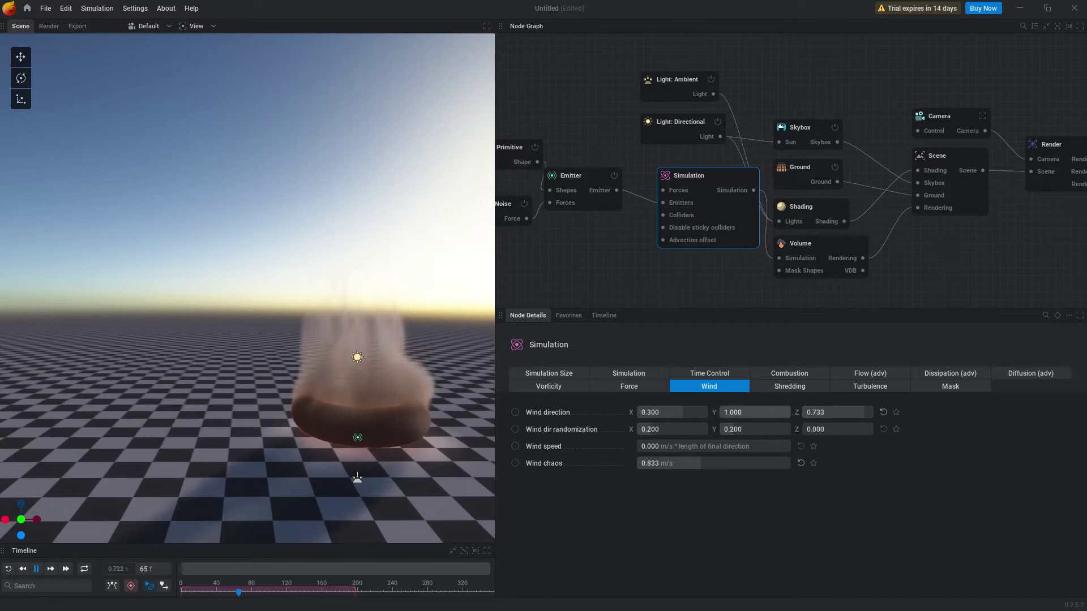
left_click_drag(787, 413, 637, 429)
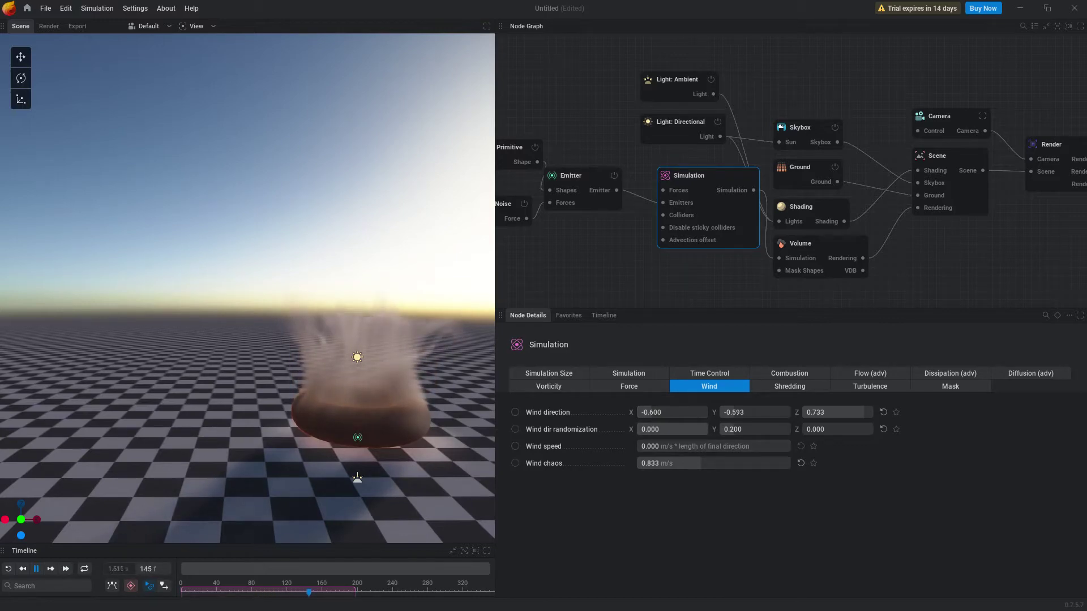
left_click_drag(694, 429, 683, 429)
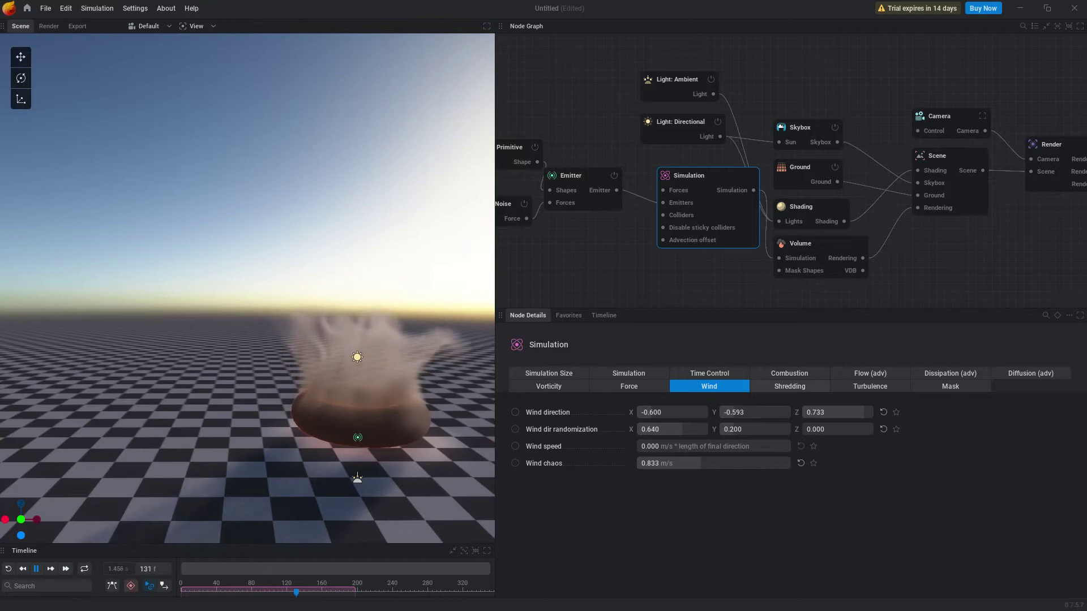
Set the shredding intensity to 106 %, the temp threshold to 4333.333 K and the threshold width to 656.667 K
left_click(790, 387)
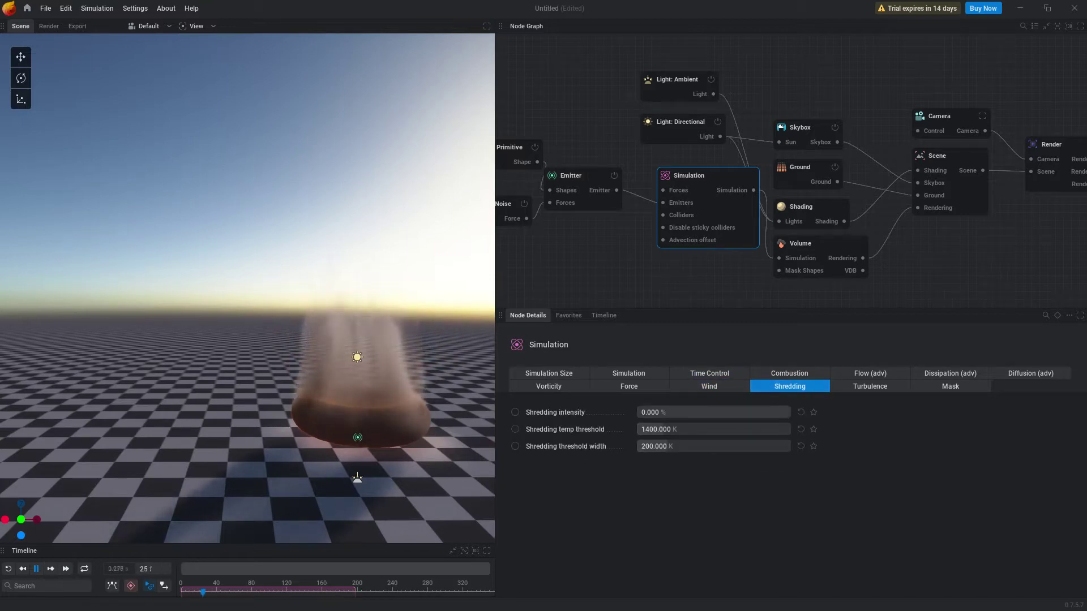
left_click_drag(640, 413, 737, 446)
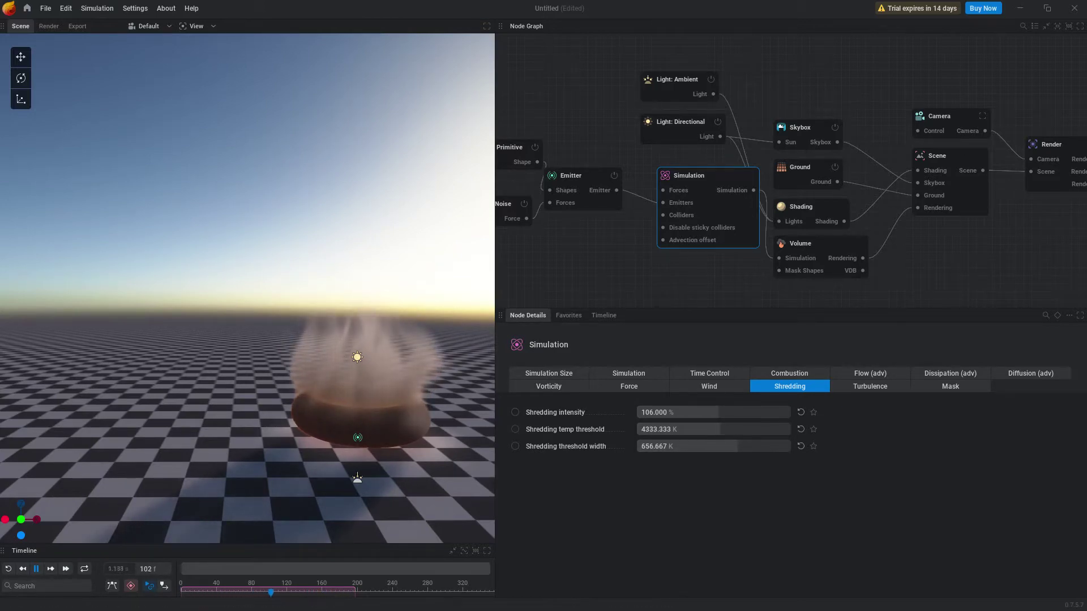
Set advection turbulence to 15.333 %, smoke turbulence to 43 %, temperature turbulence to 59.667 % and turbulence size to 6.445
left_click(870, 386)
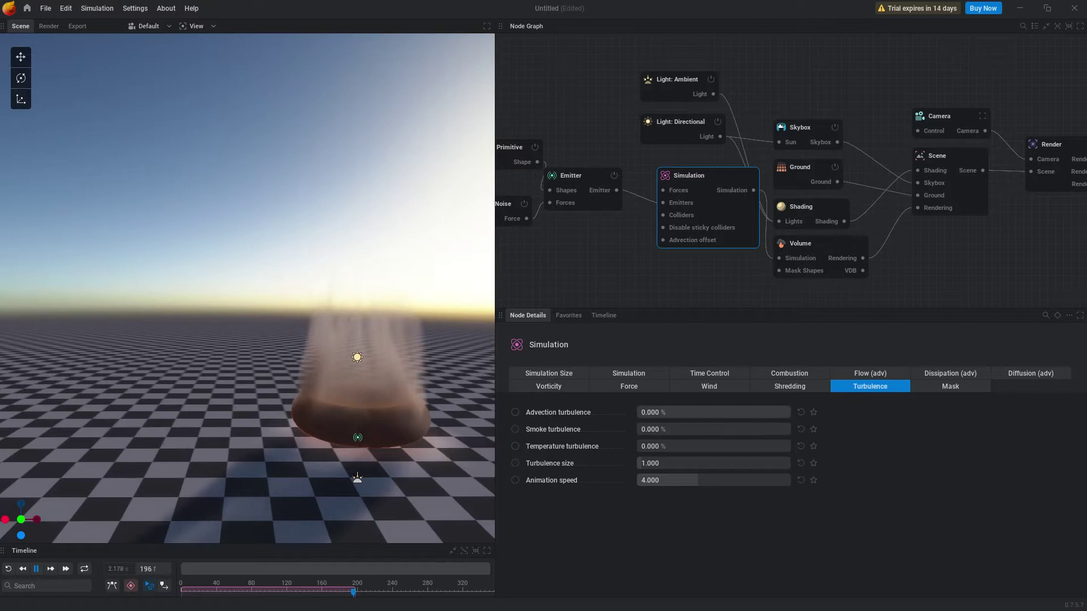
left_click_drag(659, 412, 685, 413)
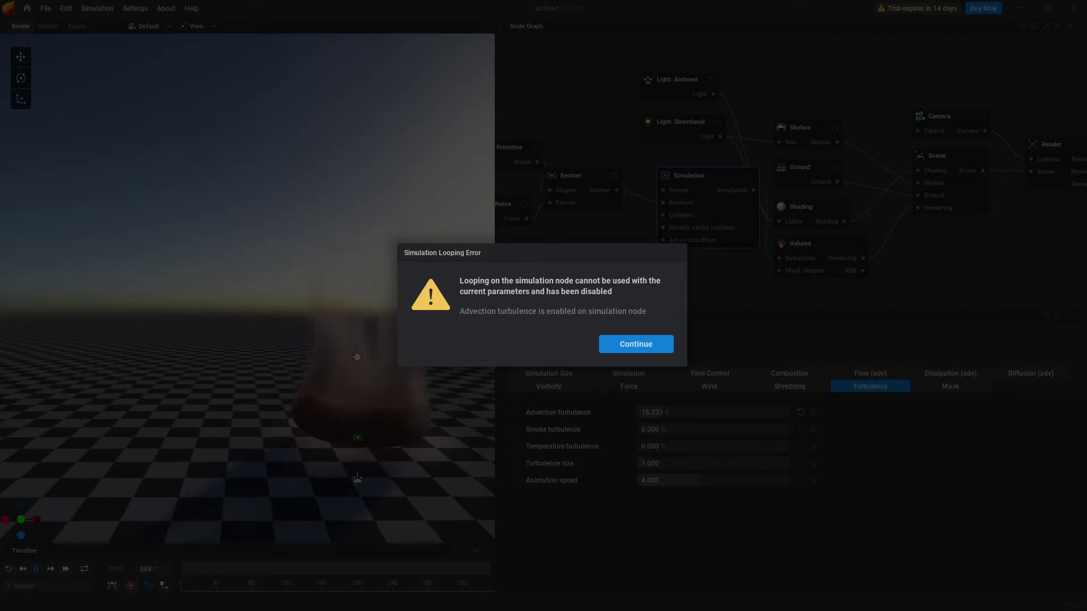
left_click(635, 344)
left_click_drag(660, 429, 679, 429)
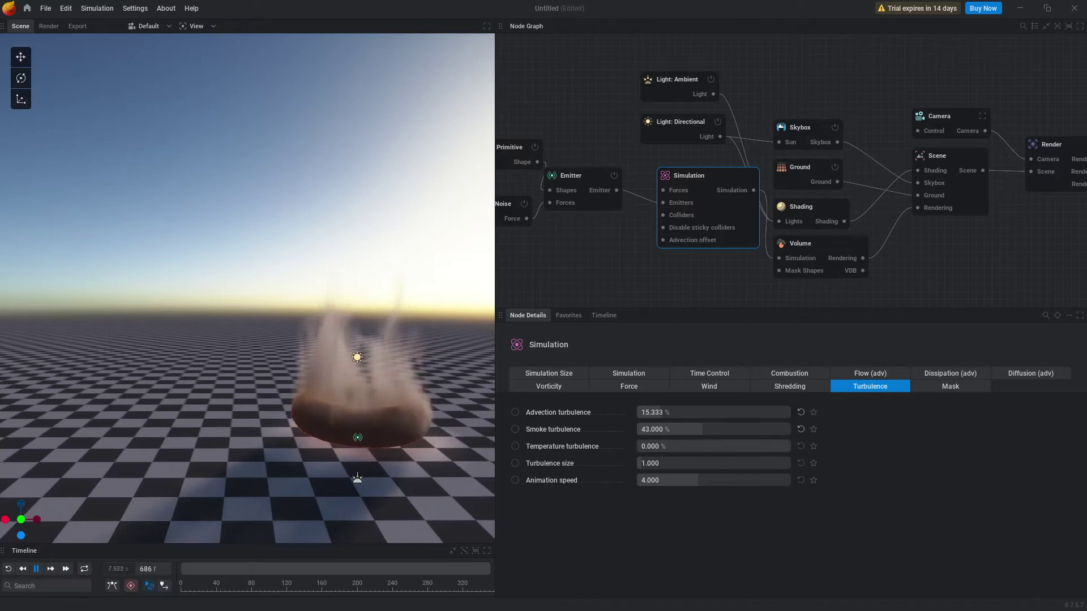
left_click_drag(691, 447, 729, 446)
left_click_drag(340, 284, 294, 266)
scroll(294, 266, "down", 2)
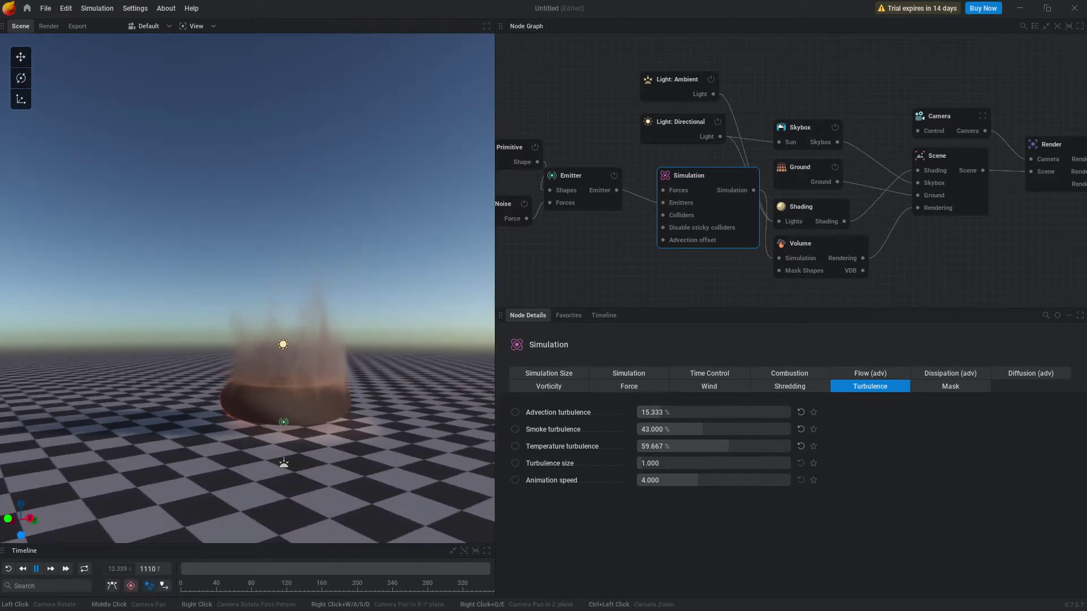
scroll(247, 289, "up", 4)
scroll(247, 288, "up", 2)
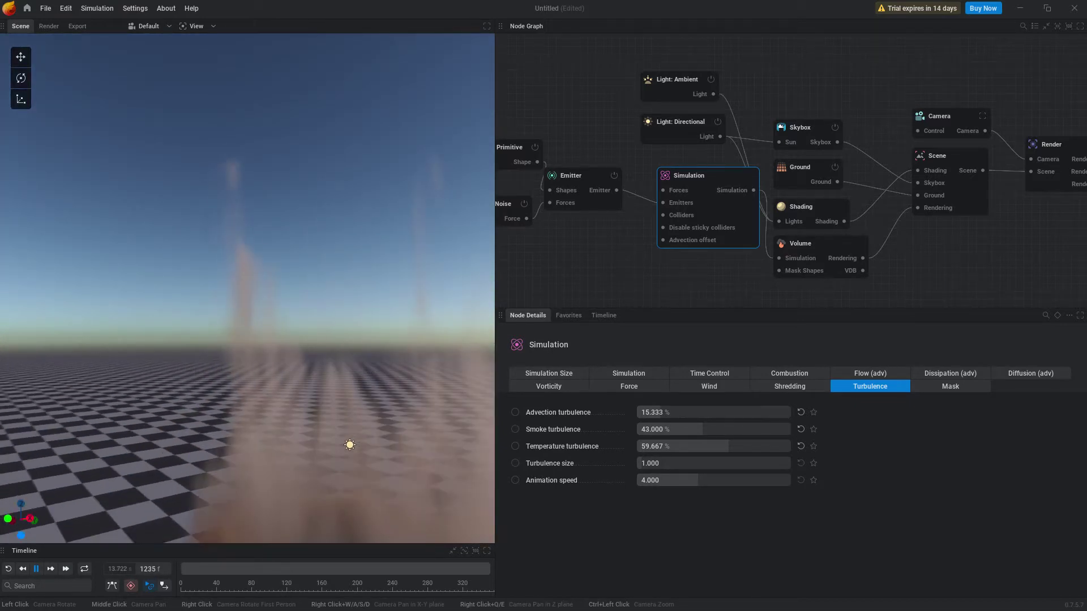
mouse_move(248, 288)
left_mouse_down()
mouse_move(209, 283)
mouse_move(186, 249)
mouse_move(209, 249)
left_mouse_up()
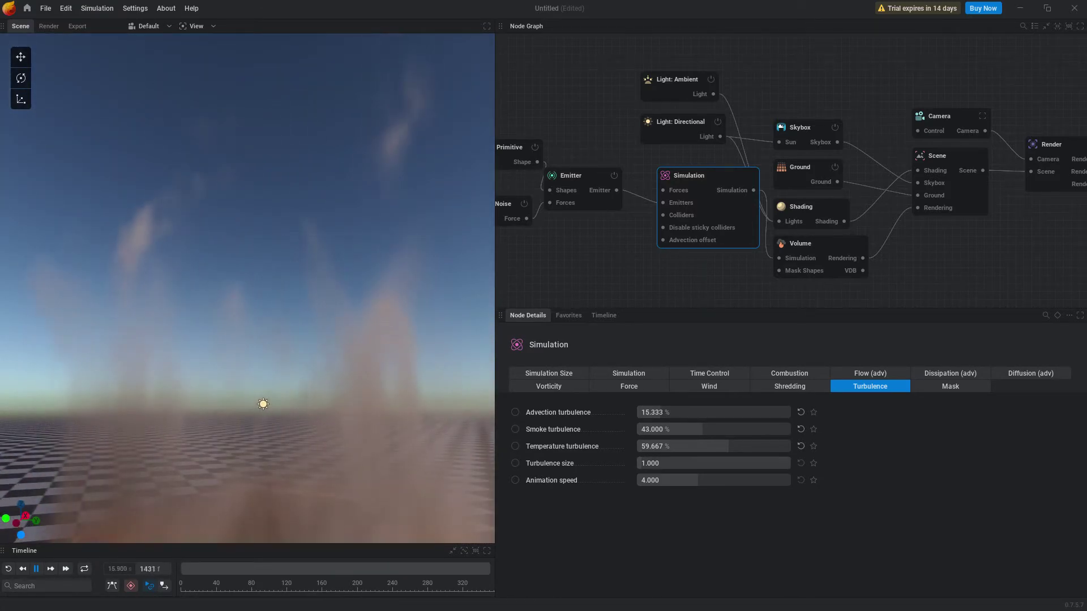
left_click_drag(642, 463, 676, 463)
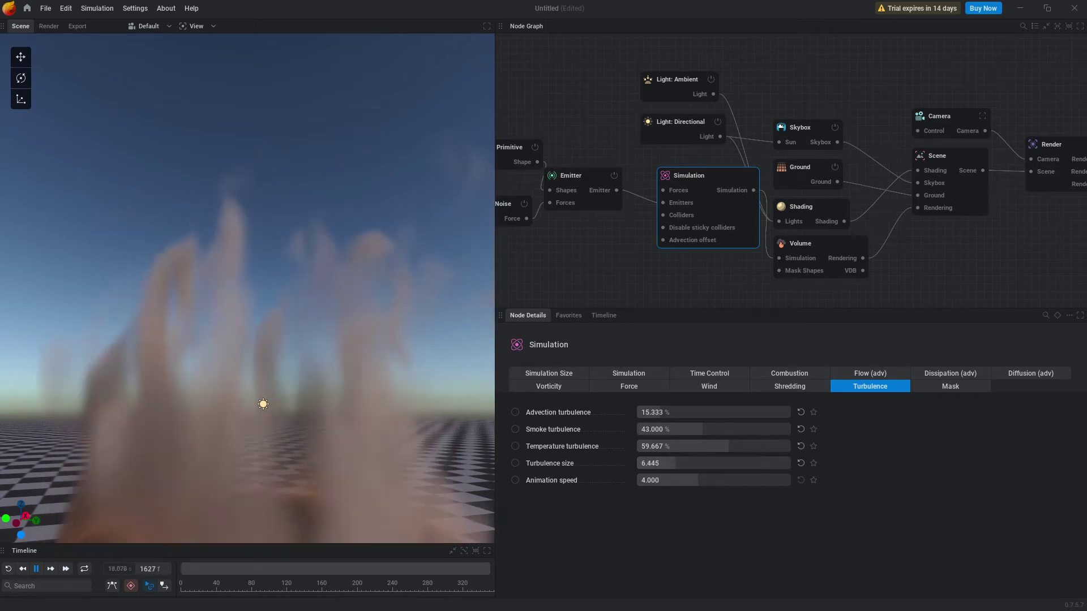
scroll(247, 288, "down", 5)
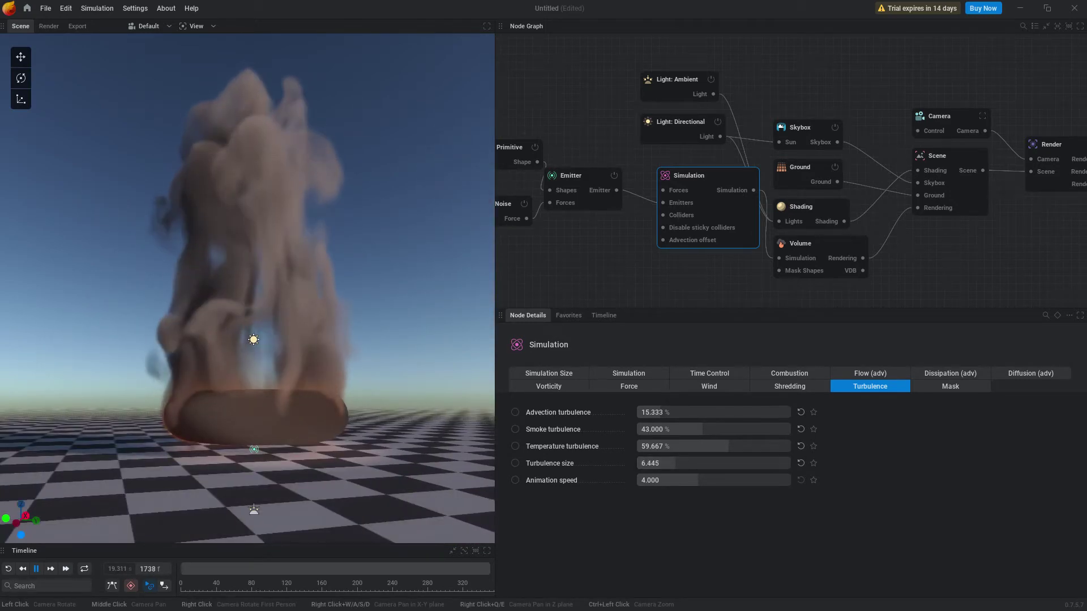
left_click_drag(247, 288, 238, 323)
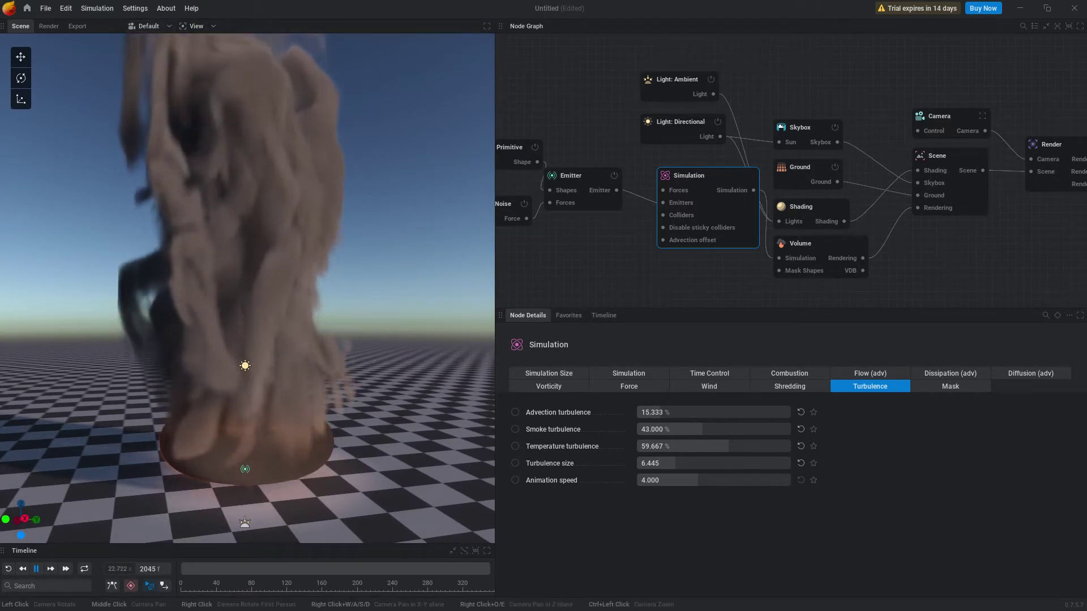
Look at the Render and Export views of the simulation and return to the Scene view
left_click(66, 7)
left_click(65, 8)
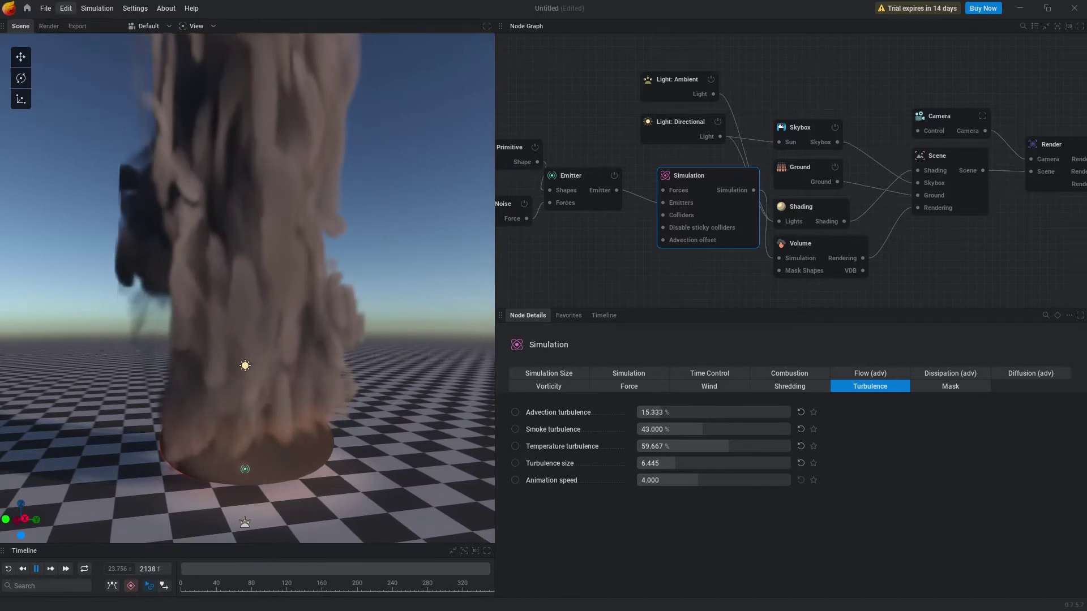
left_click(49, 26)
left_click(77, 26)
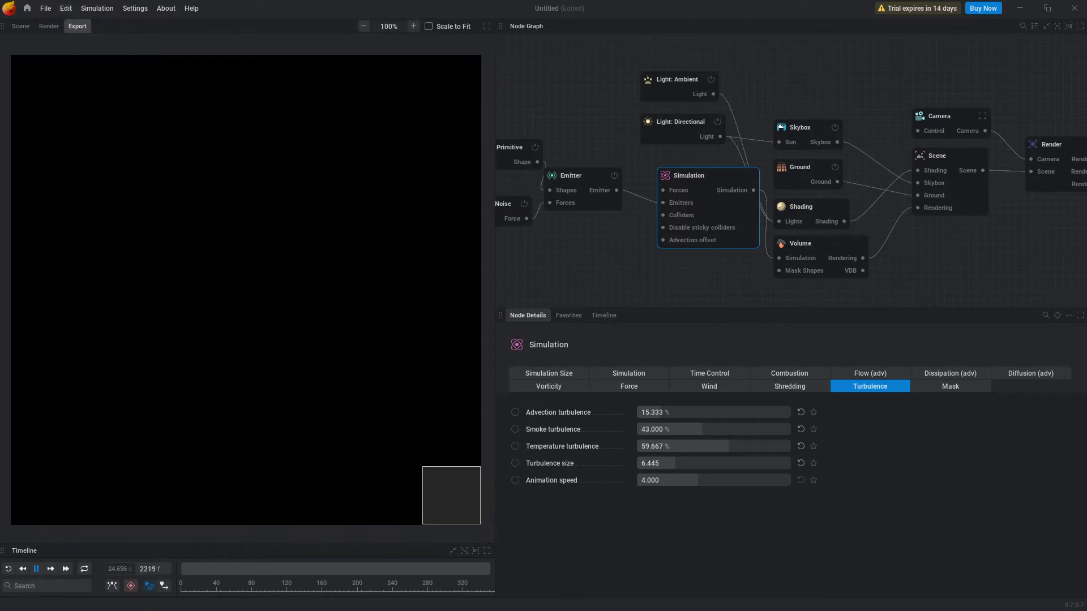
left_click(49, 26)
left_click(20, 26)
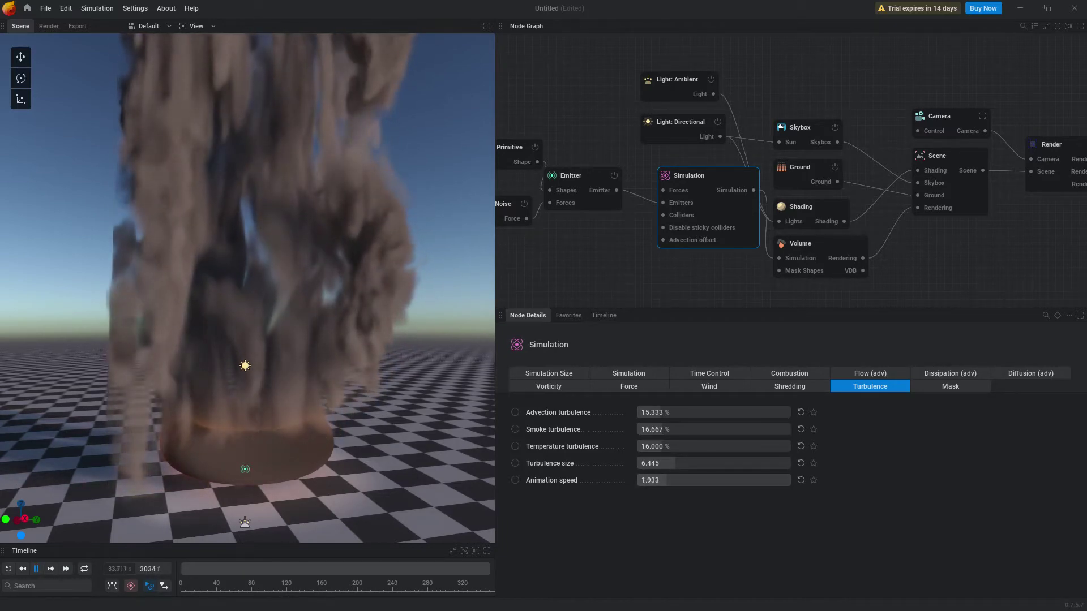
Reduce smoke turbulence to 3.667 %, temperature turbulence to 4.667 %, turbulence size to 3.063 and animation speed to 1.033
left_click_drag(247, 283, 156, 292)
scroll(247, 288, "down", 5)
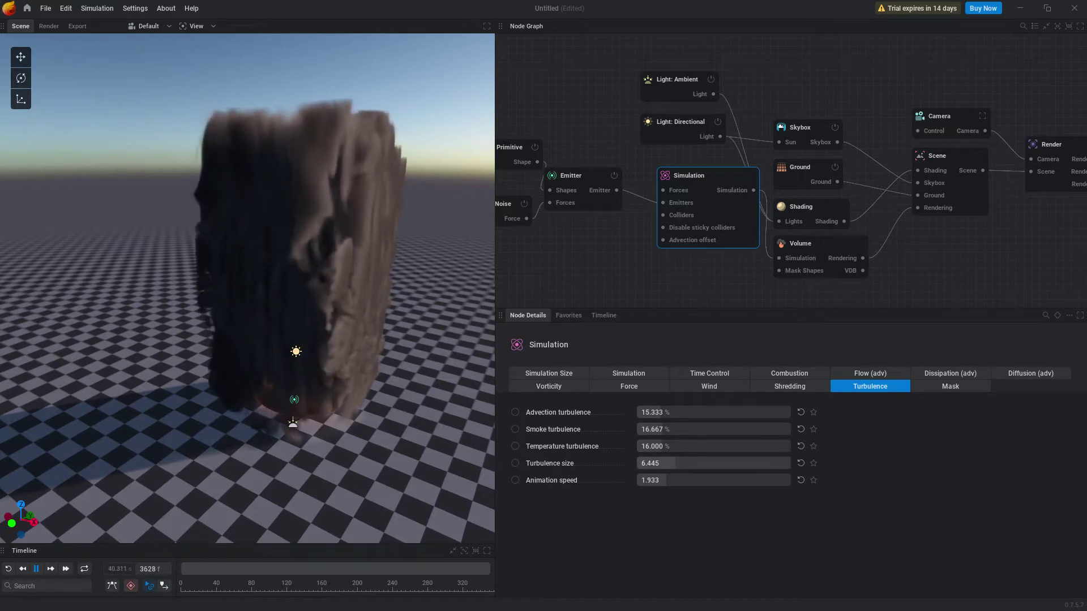
left_click_drag(675, 463, 659, 463)
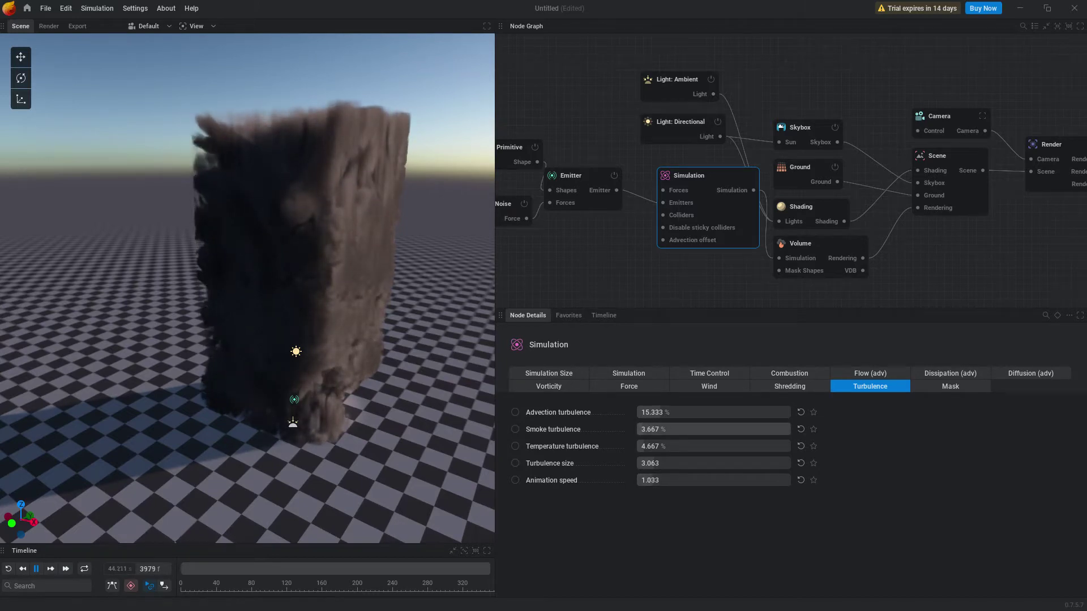
Reduce the Simulation node's advection turbulence to 6.667 %
left_click_drag(720, 412, 716, 412)
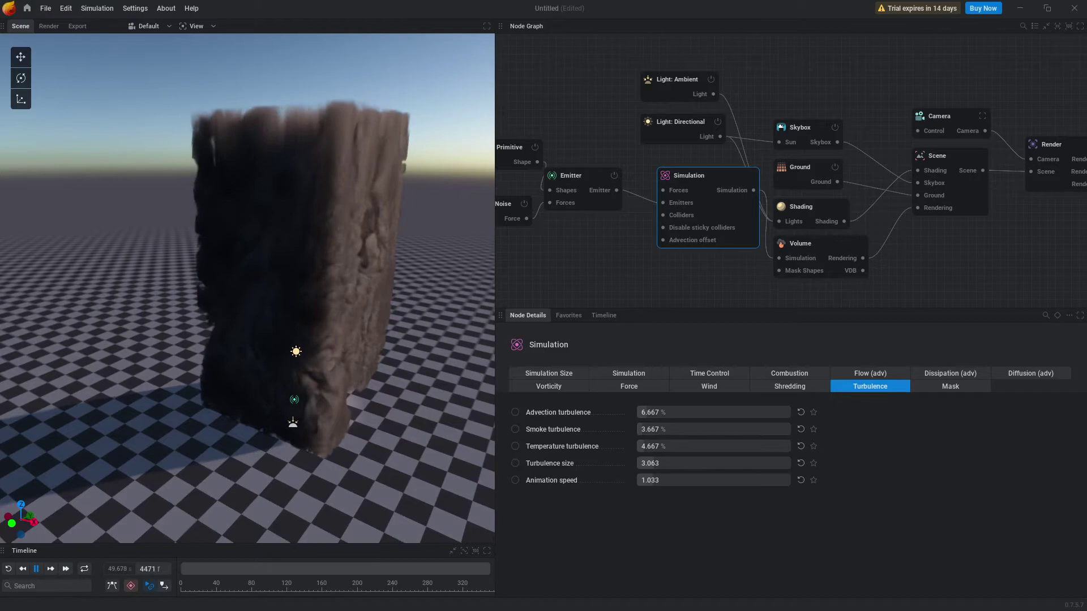
left_click_drag(340, 317, 419, 368, "alt")
Try the Box and then the Cylinder mask shape on the Simulation node, and check the override options for mask intensity and distance
left_click(964, 386)
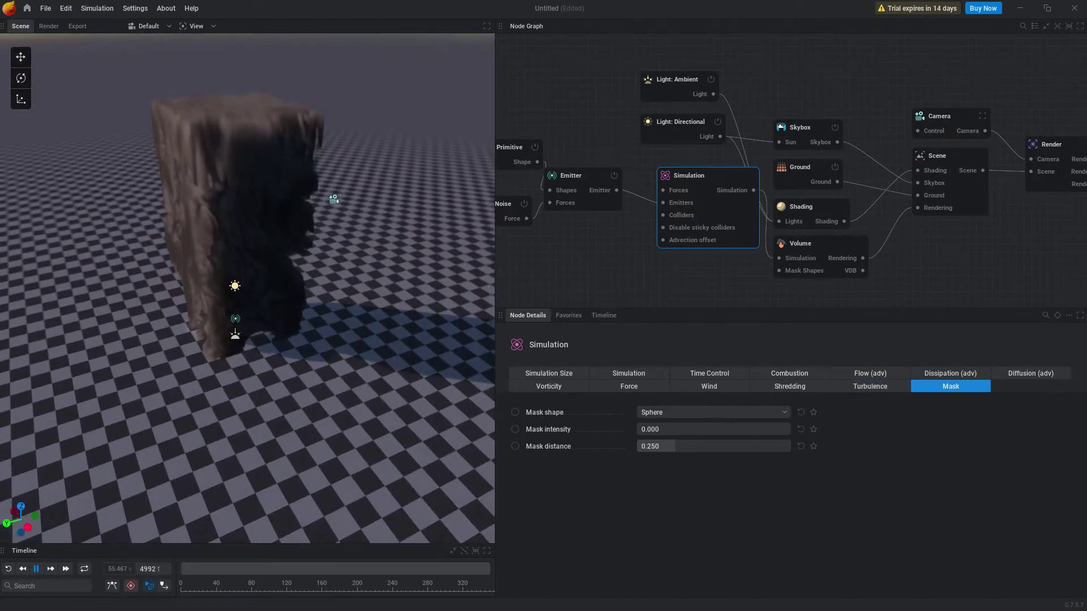
left_click(712, 412)
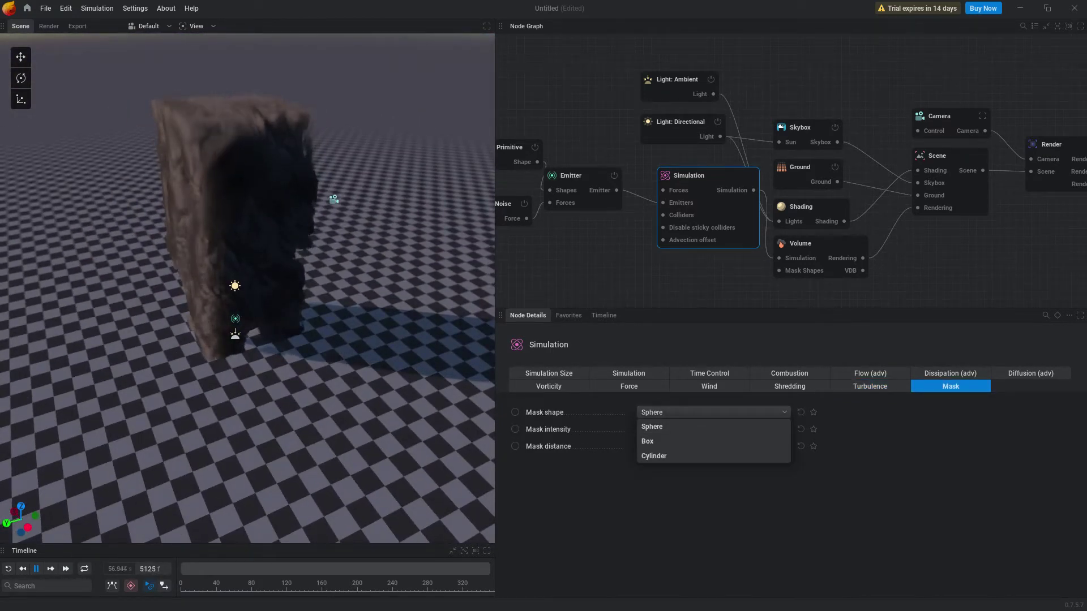
left_click(657, 441)
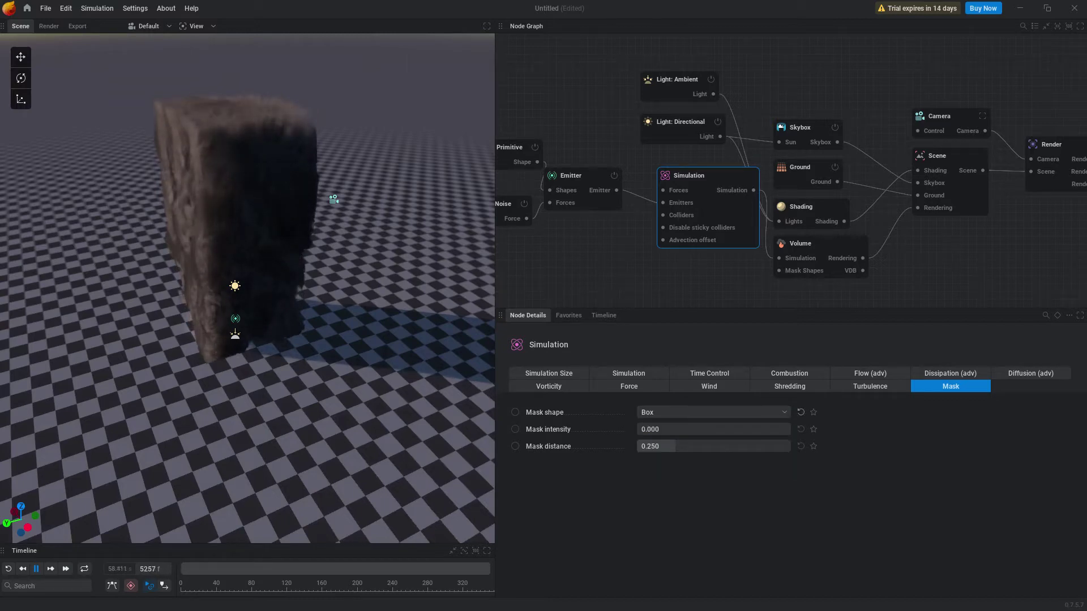
left_click(710, 413)
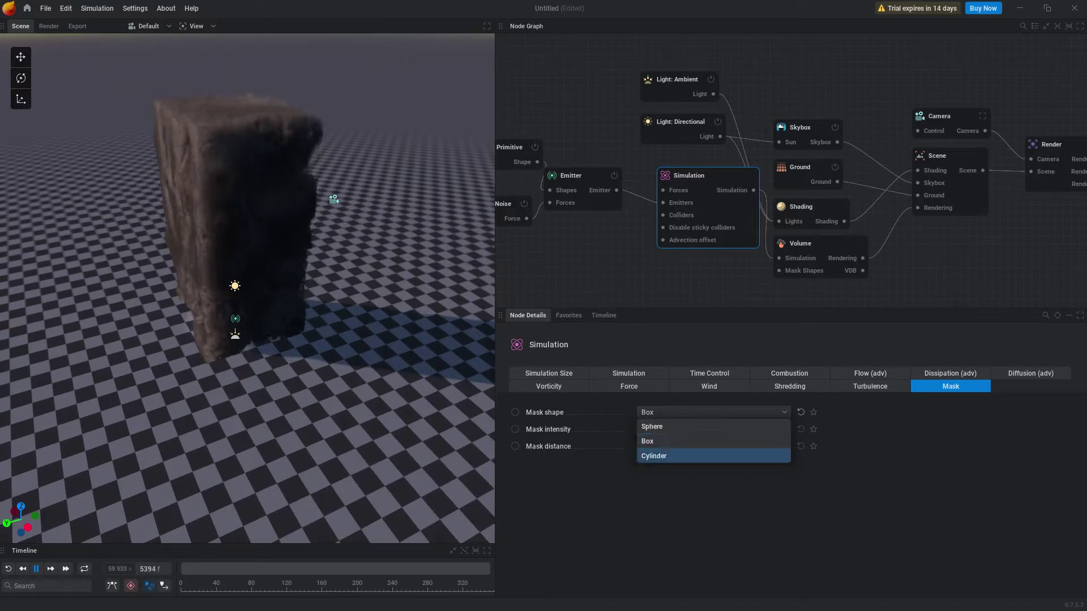
left_click(657, 456)
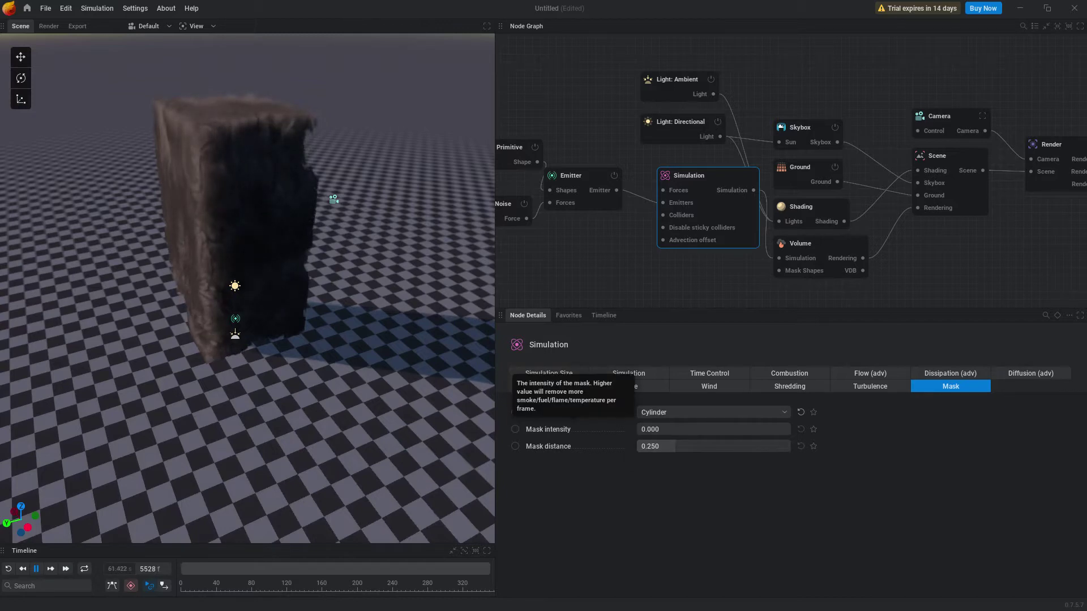
left_click(515, 429)
left_click(515, 446)
left_click(514, 429)
left_click(515, 446)
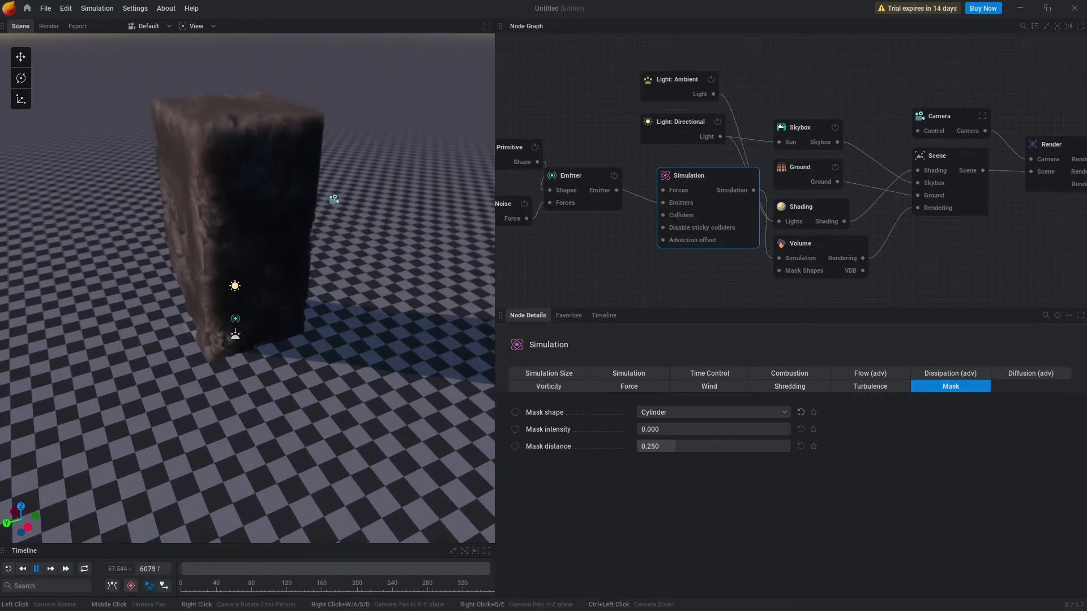
Start a new default project and view its fire from another angle
left_click(45, 8)
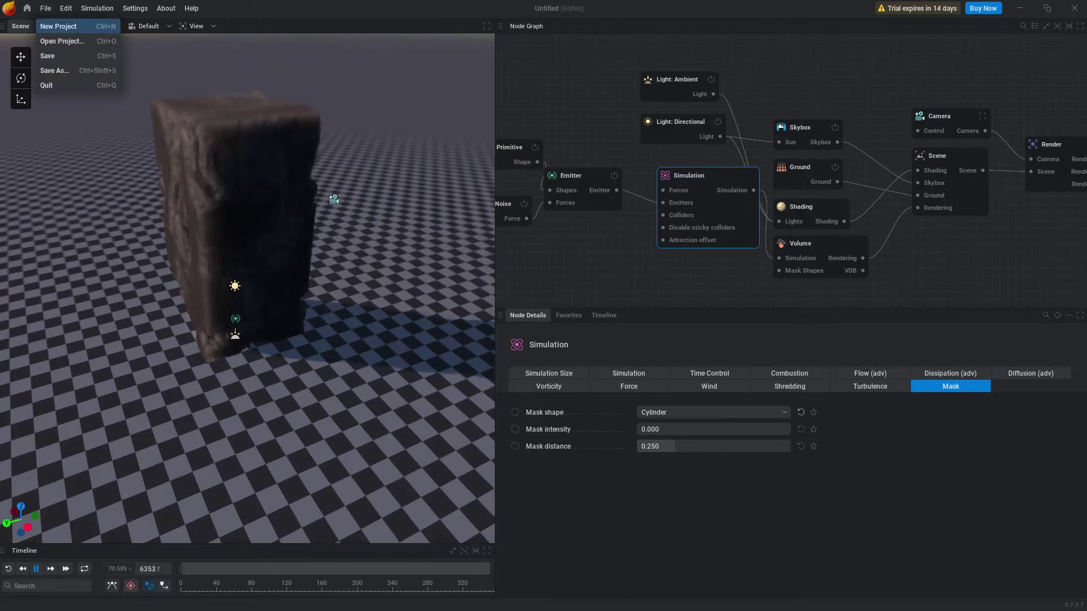
left_click(58, 26)
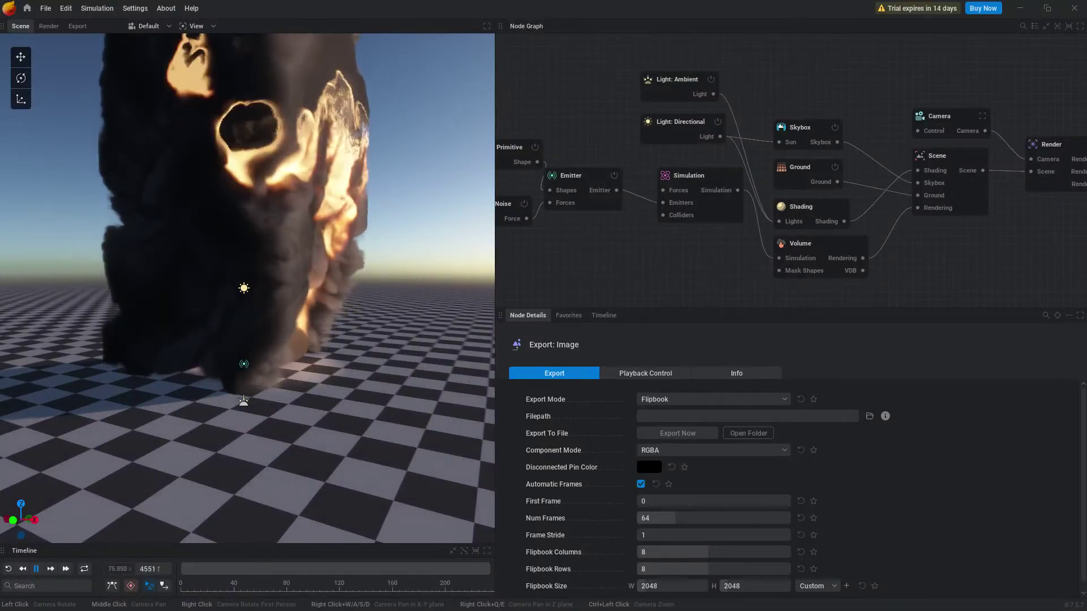
left_click_drag(340, 255, 212, 306)
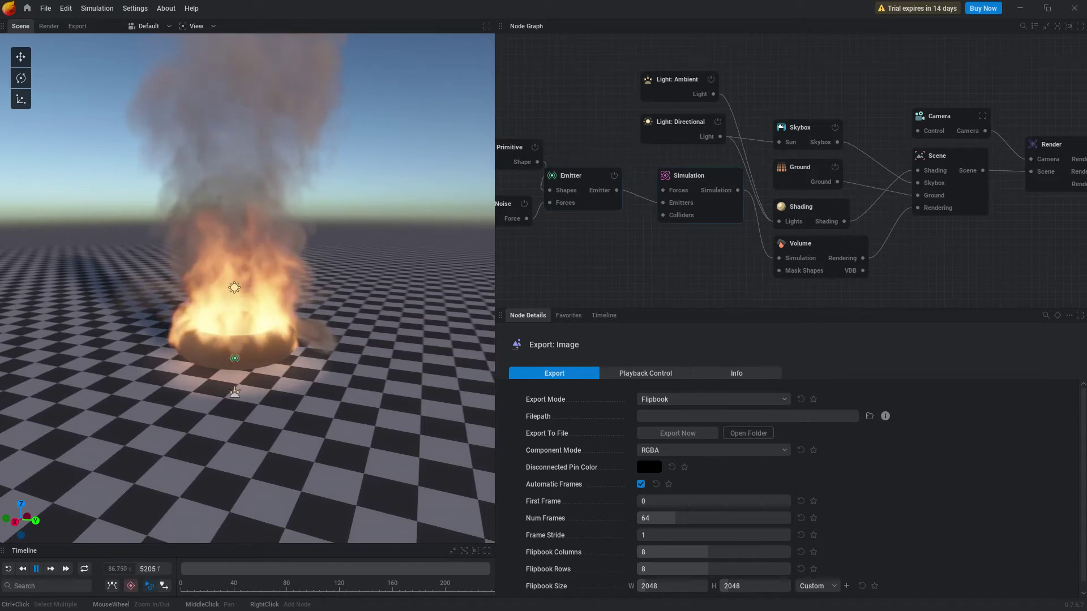
Set the Simulation node's mask shape to Box and switch that parameter to a pin override
left_click(700, 175)
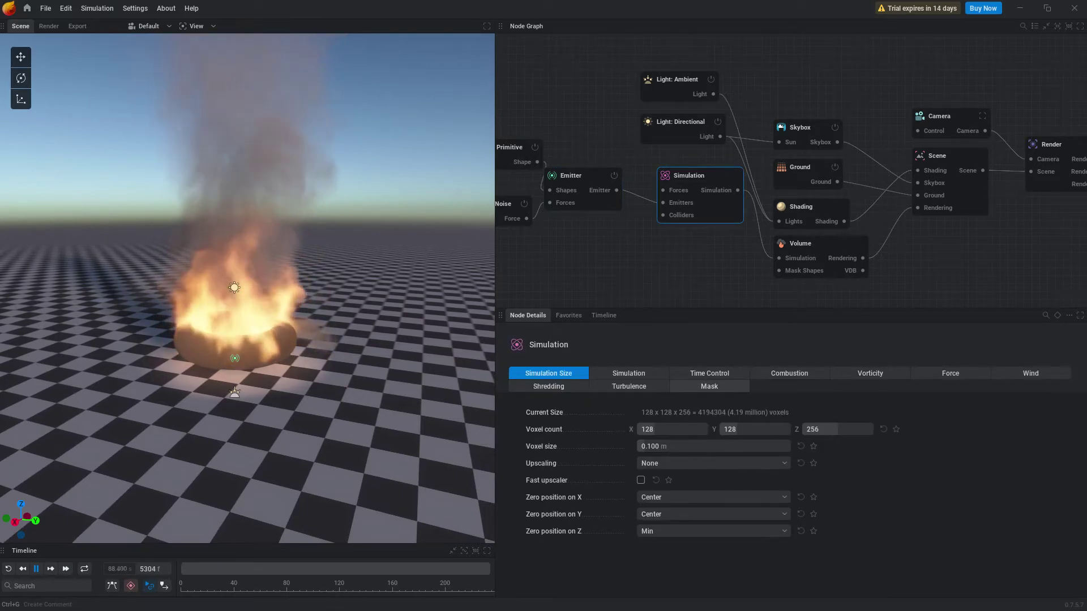
left_click(709, 386)
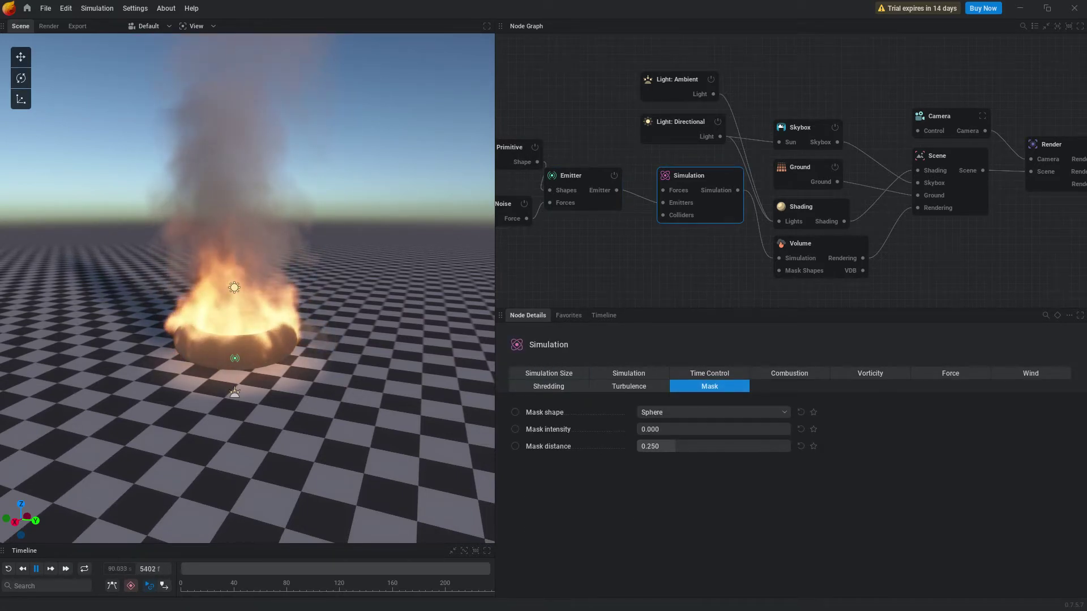
left_click(713, 413)
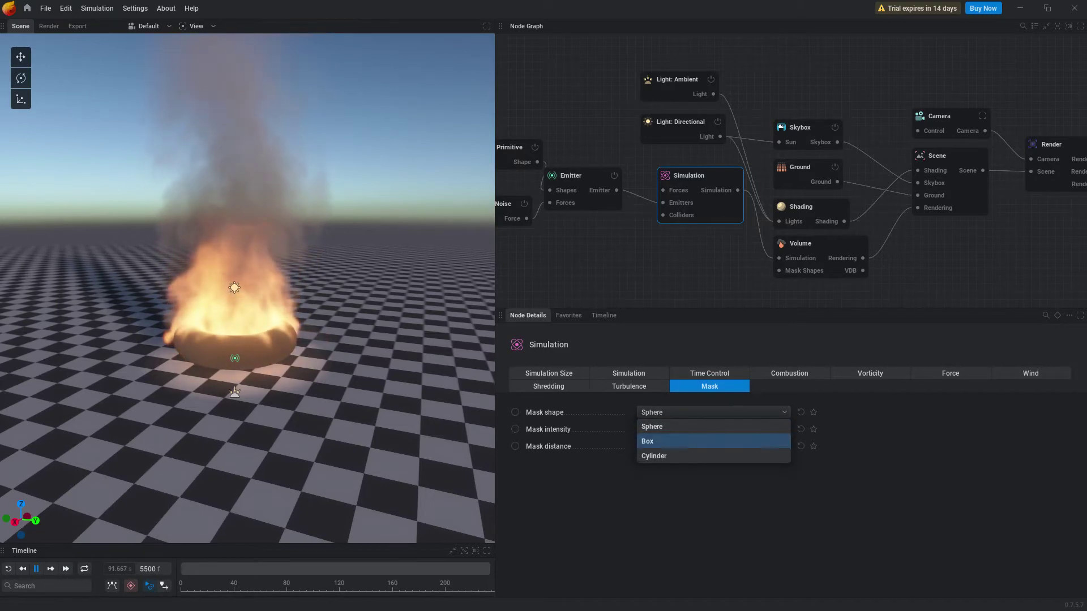
left_click(712, 441)
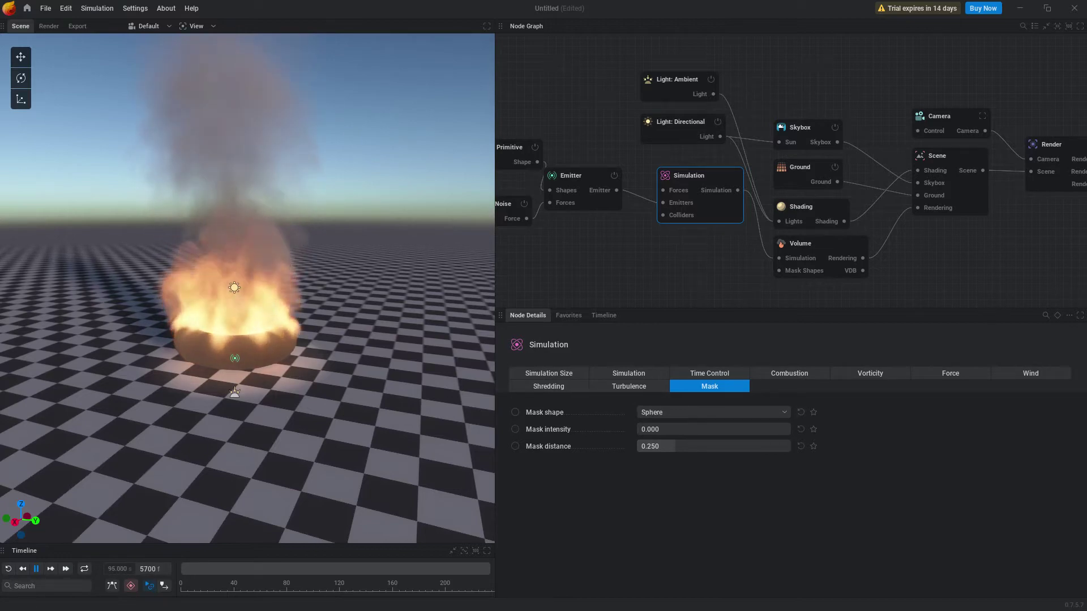
left_click(713, 412)
left_click(713, 442)
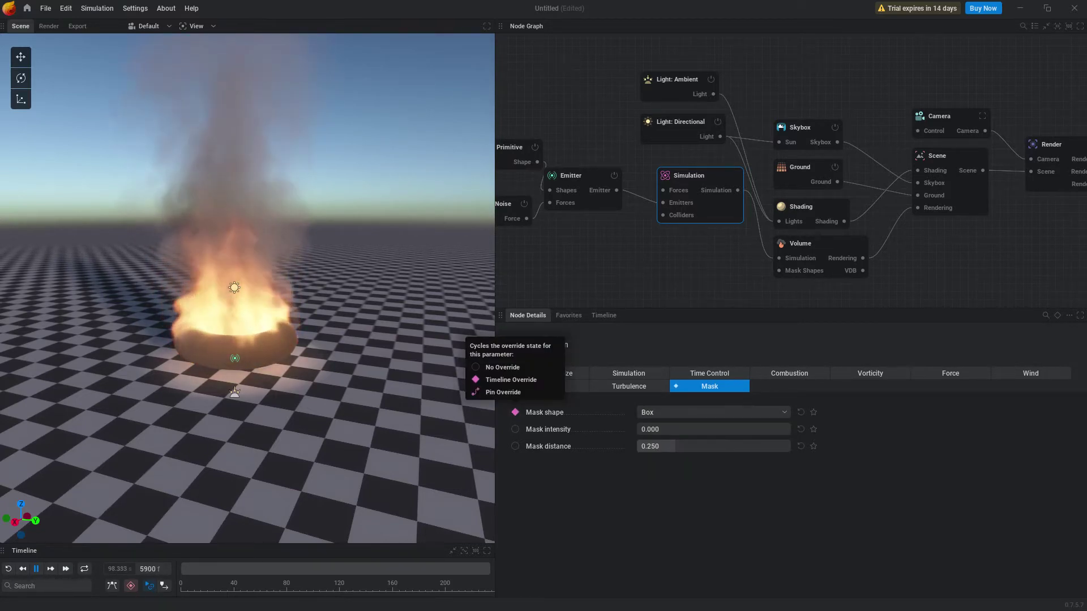
left_click(515, 412)
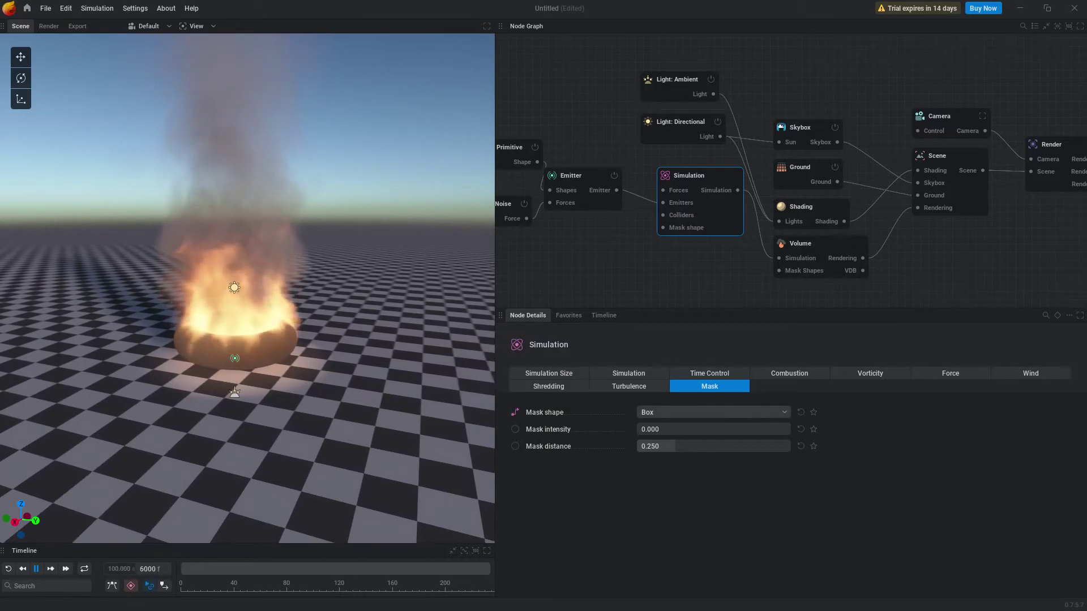
left_click_drag(306, 255, 192, 289)
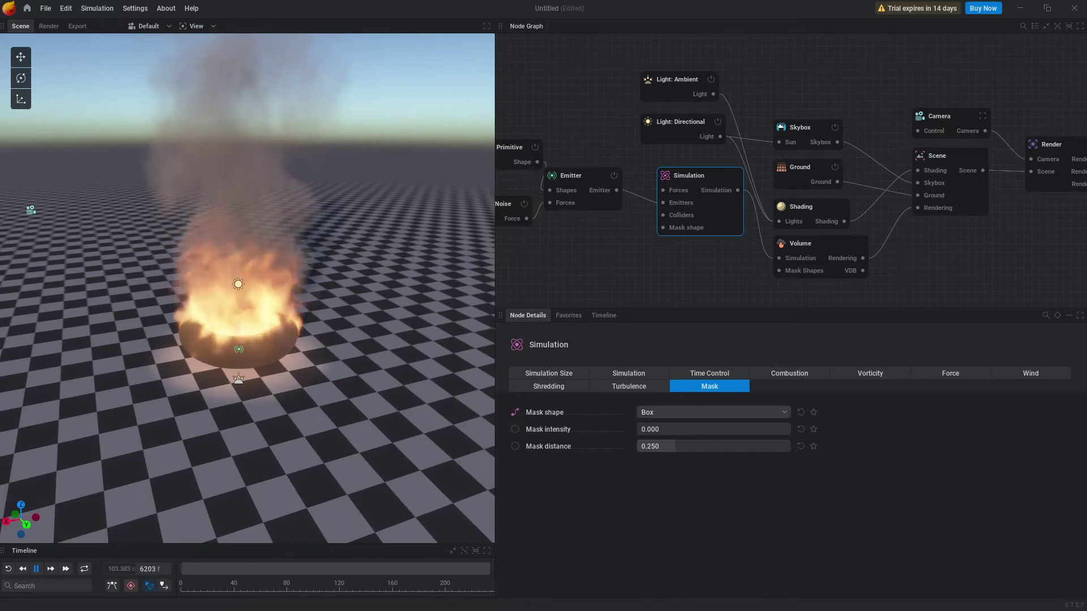
Try the Cylinder mask shape and return it to Box
left_click(662, 412)
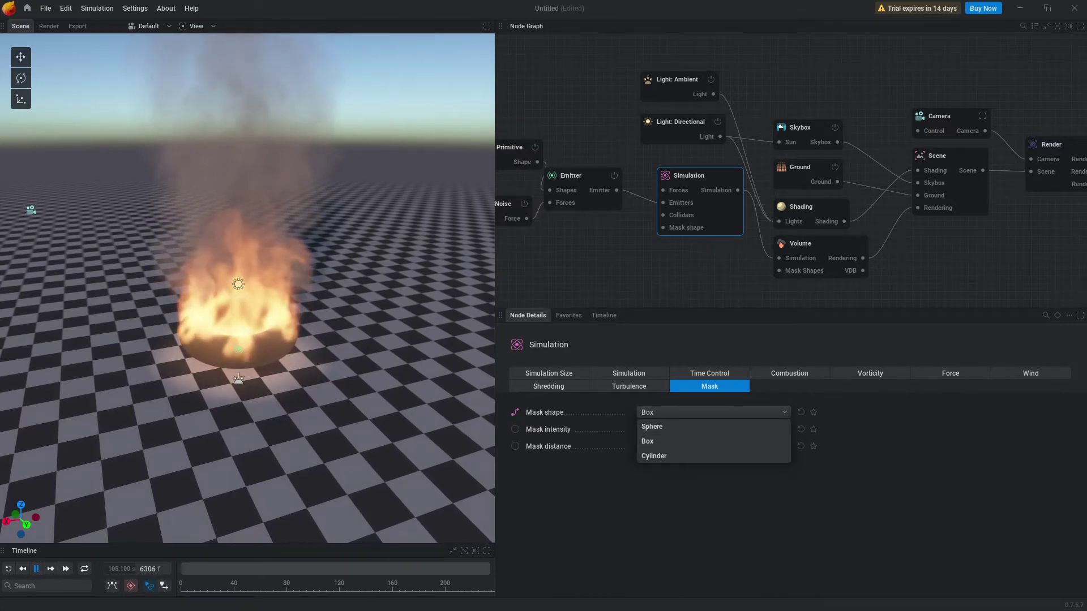
left_click(657, 456)
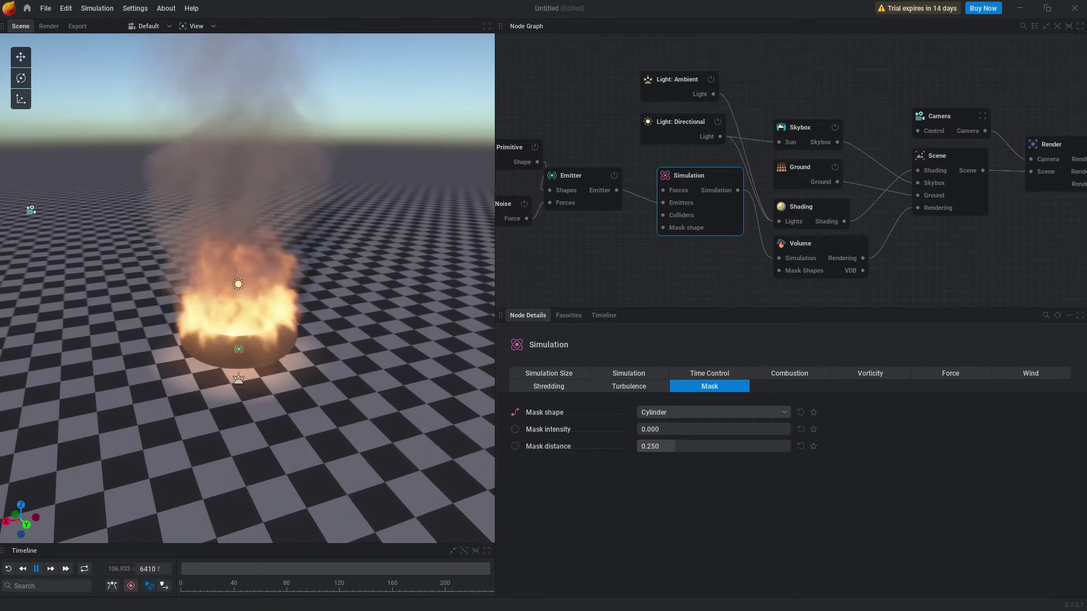
left_click(662, 413)
left_click(657, 442)
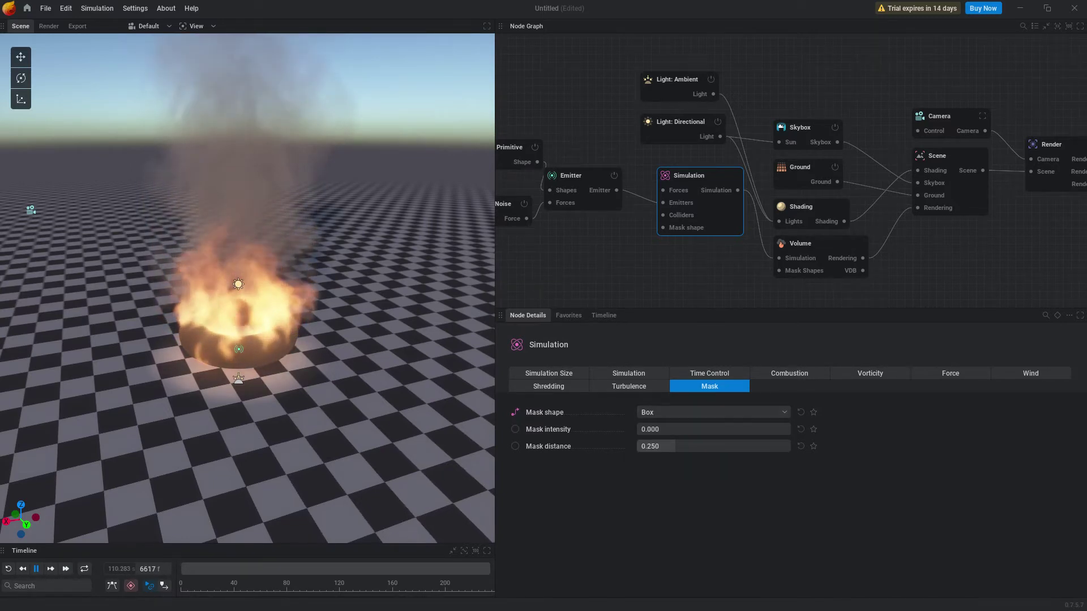
Set the mask intensity to 0.227 and the mask distance to 0.247
left_click(657, 429)
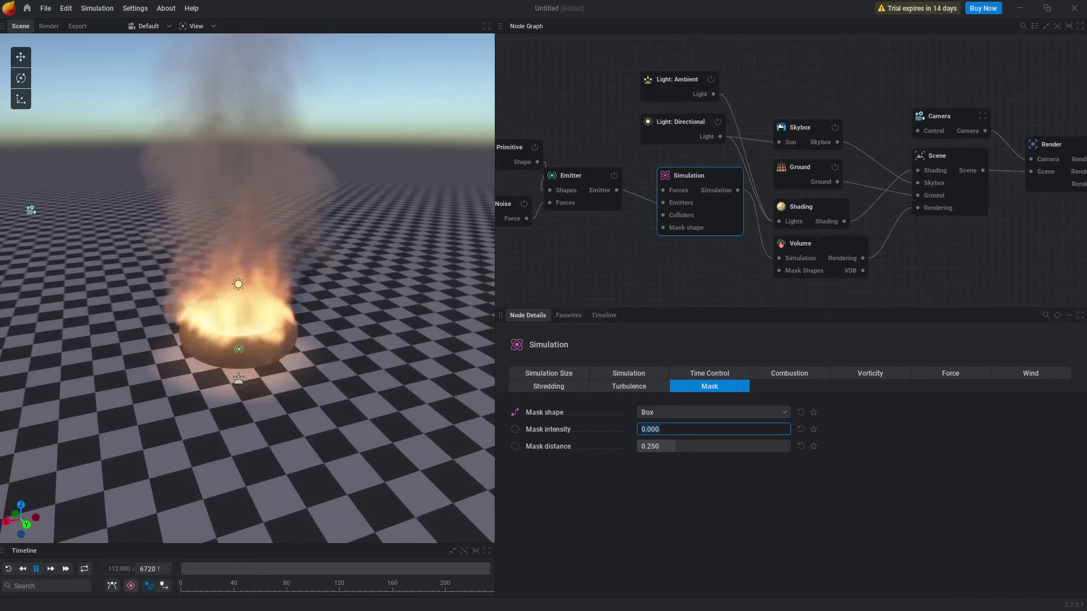
type("0.227")
key("Return")
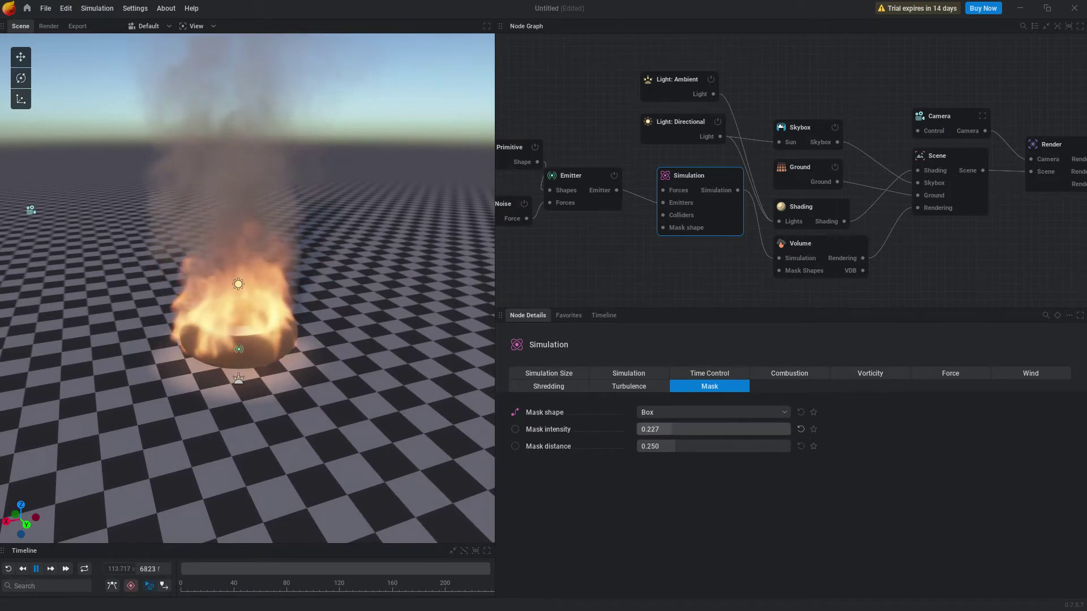
left_click_drag(676, 446, 693, 446)
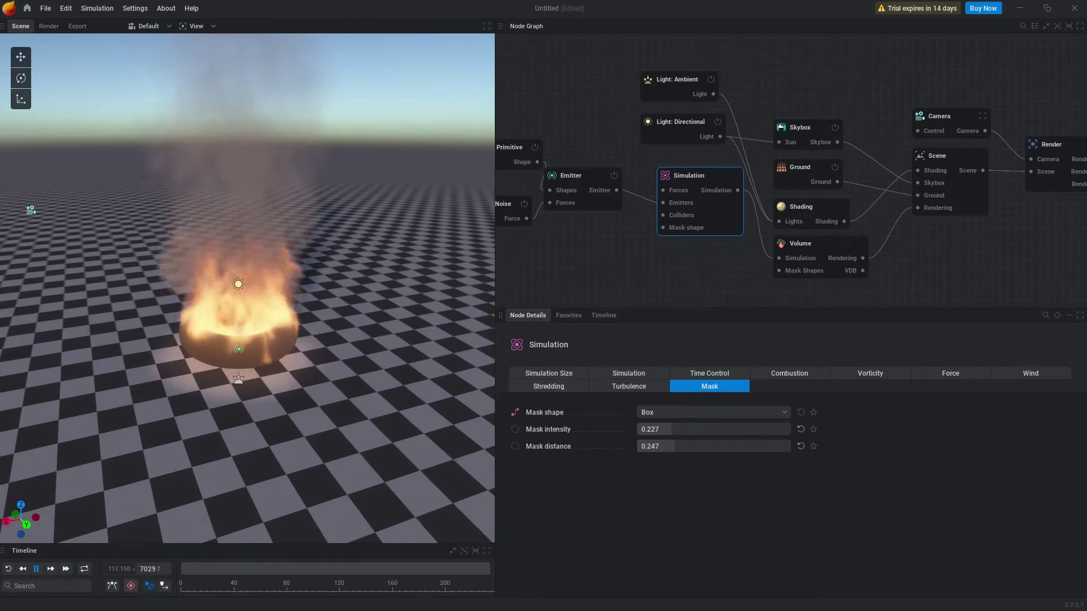
Set advection turbulence to 40 %, smoke turbulence to 28 %, temperature turbulence to 35.667 % and turbulence size to 5.785
left_click(611, 385)
left_click_drag(638, 412, 662, 464)
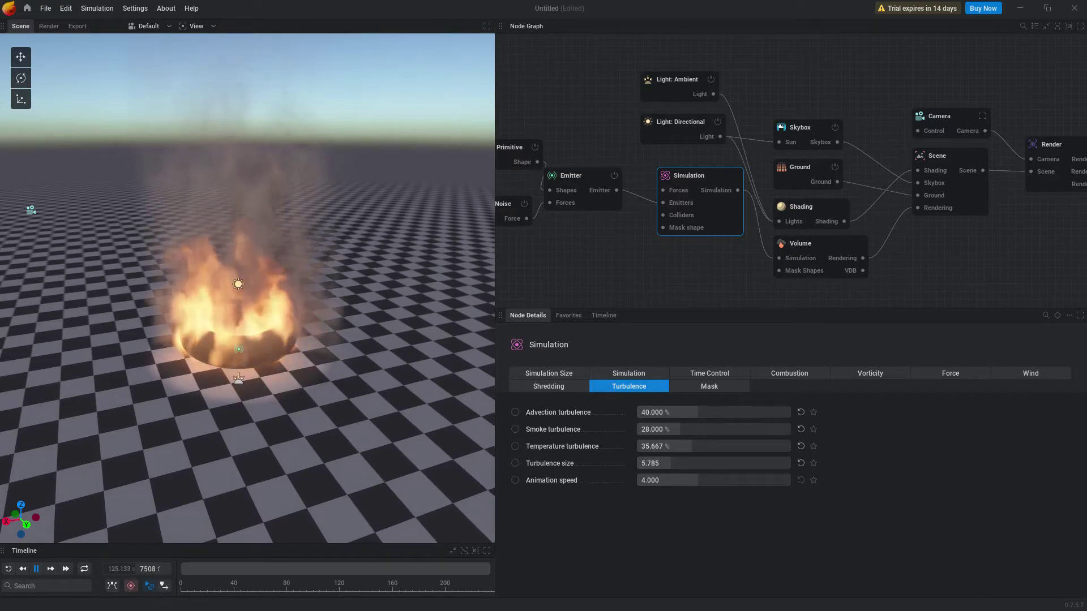
left_click_drag(362, 271, 130, 223)
Switch the mask shape parameter to a timeline override and set the shape to Cylinder
left_click(709, 386)
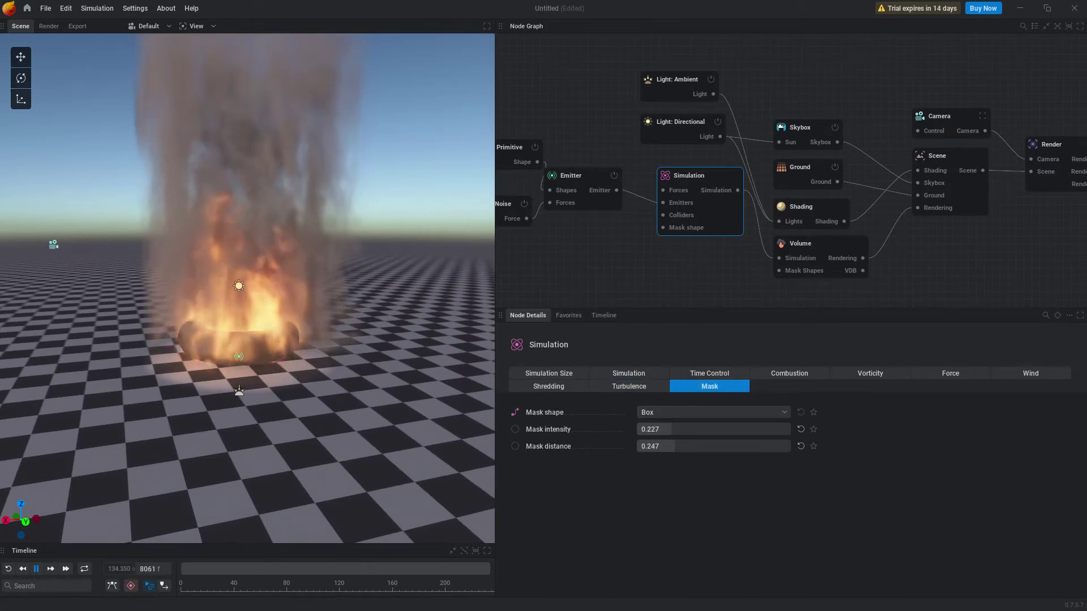
left_click(516, 412)
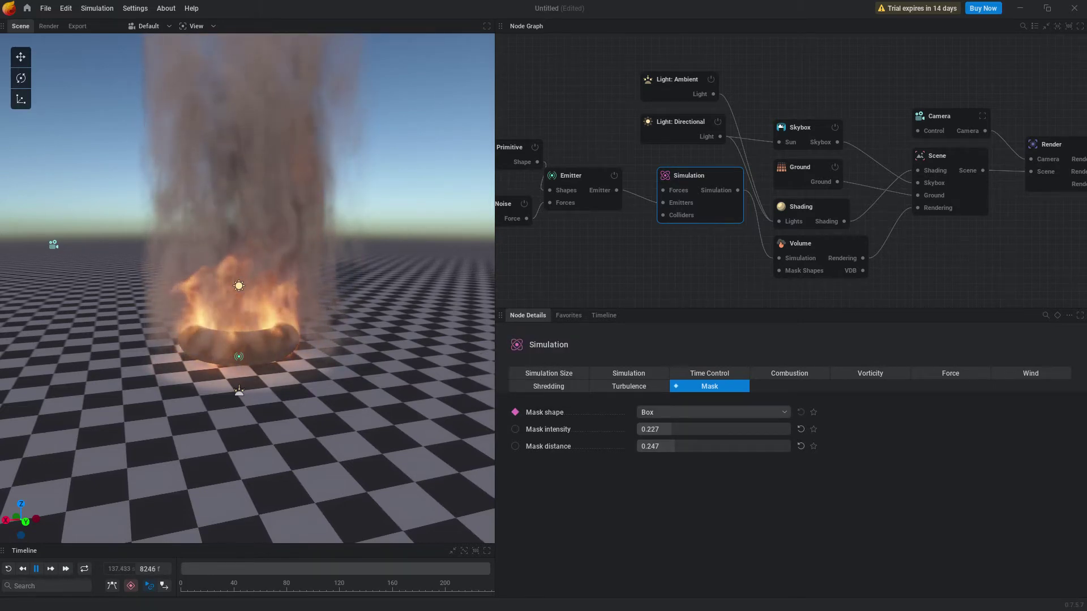
left_click(685, 412)
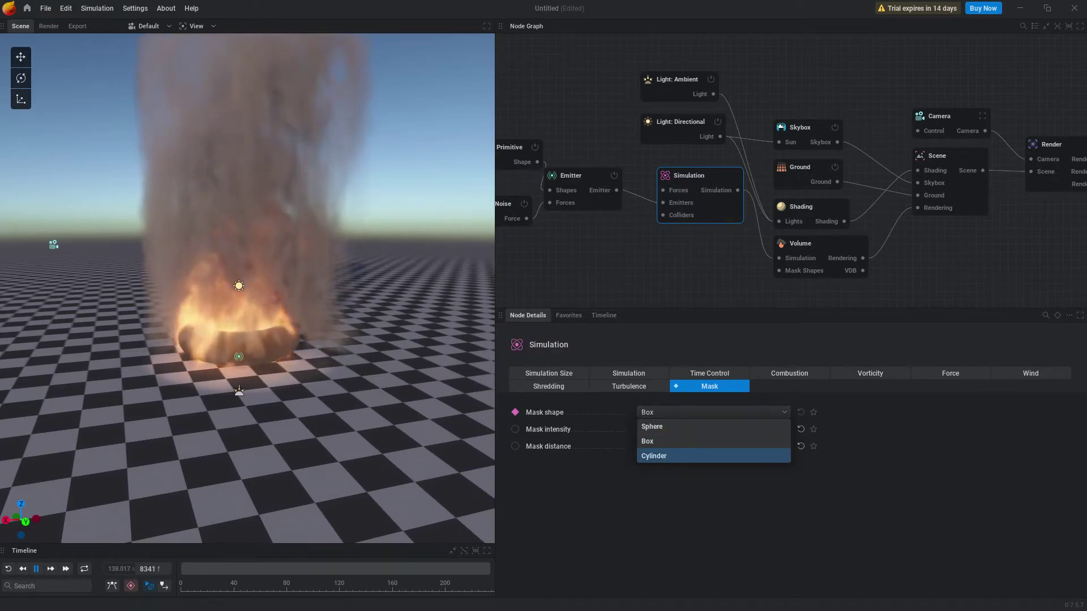
left_click(679, 456)
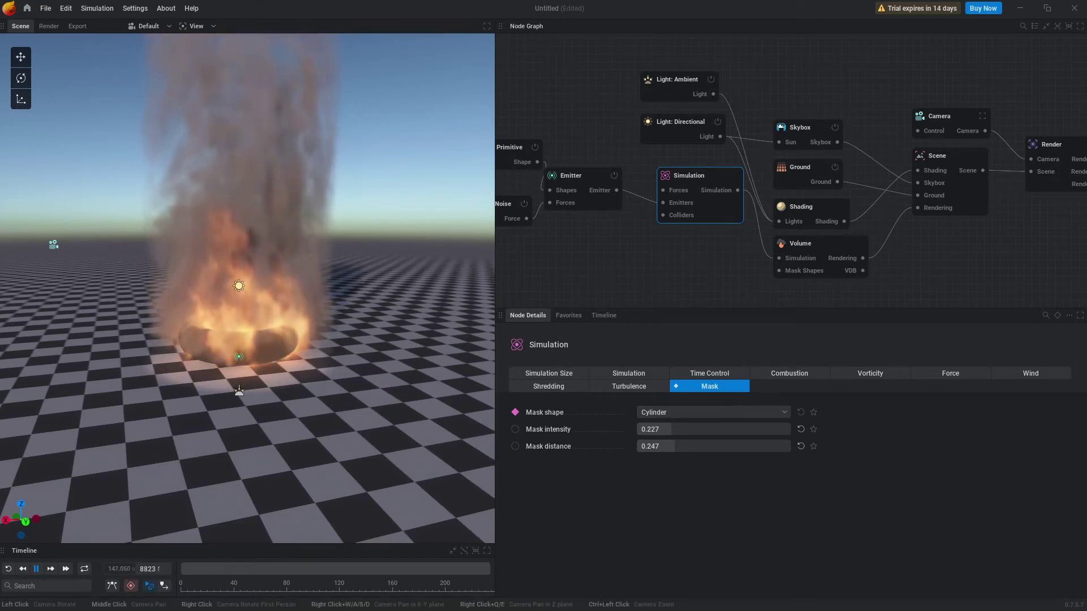
Show the simulation's bounding box in the scene and bring the whole volume into view
left_click_drag(339, 255, 114, 328)
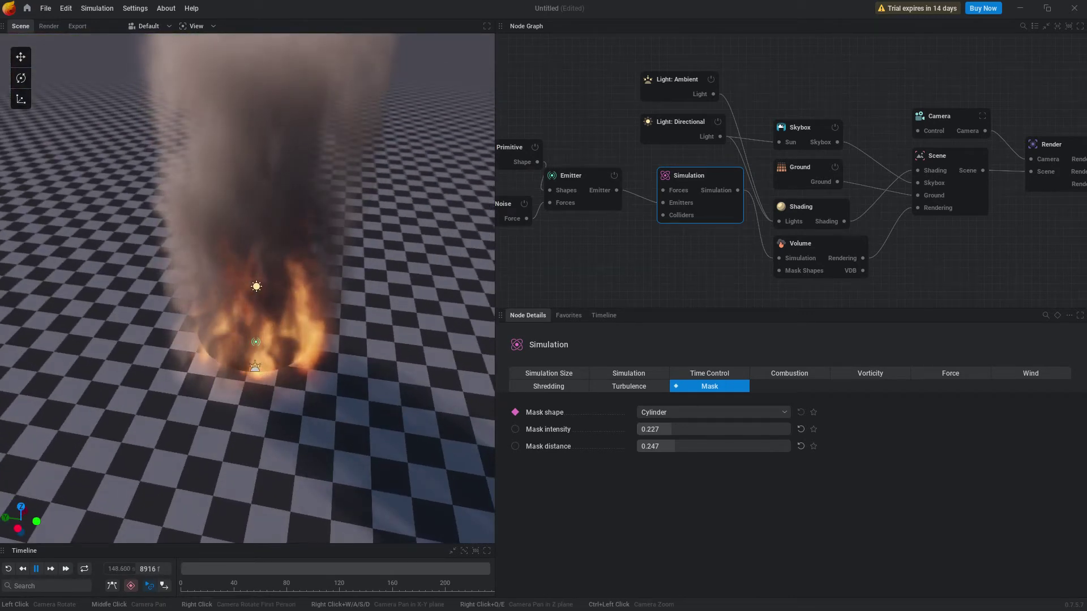
left_click(148, 26)
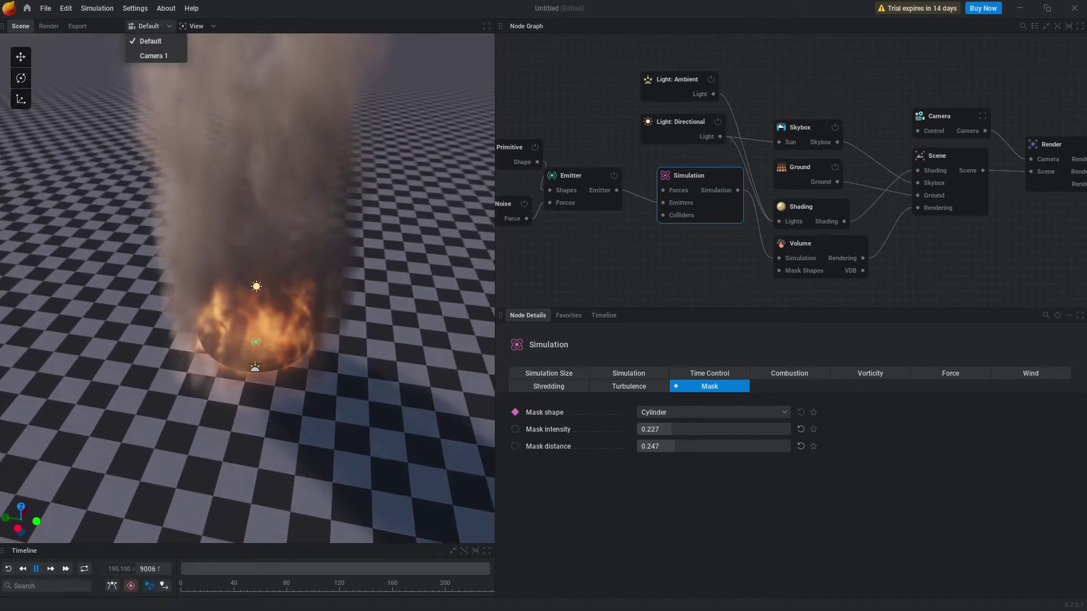
left_click(148, 26)
left_click(196, 26)
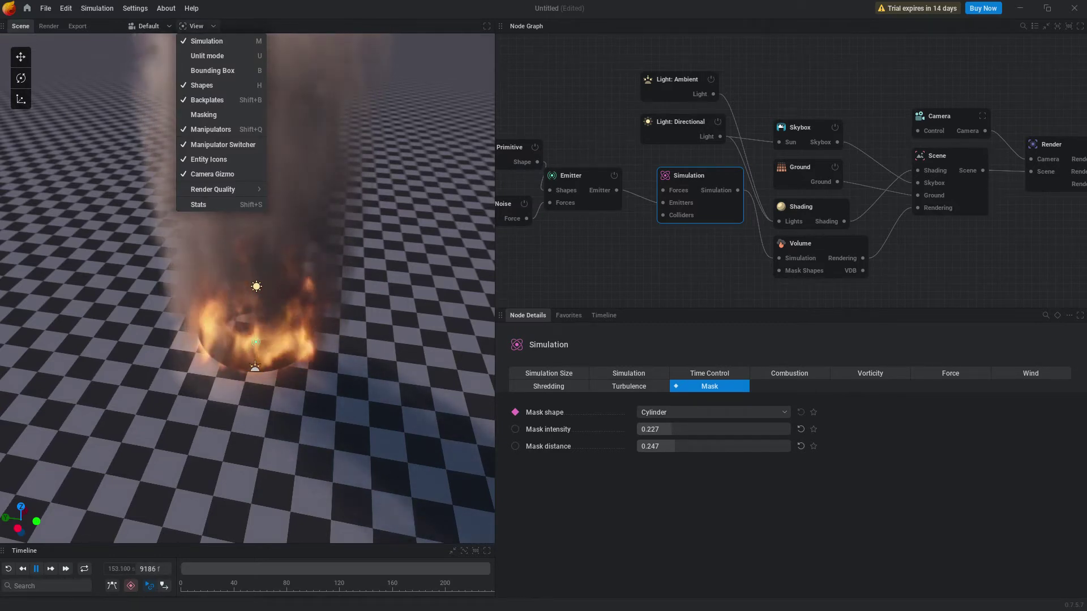
left_click(213, 70)
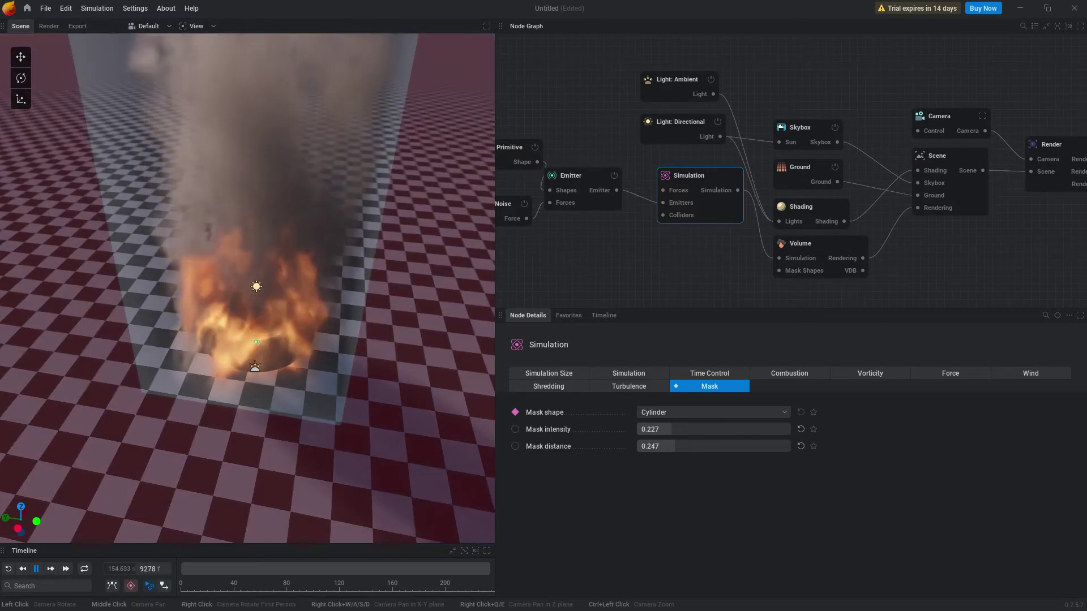
left_click(196, 26)
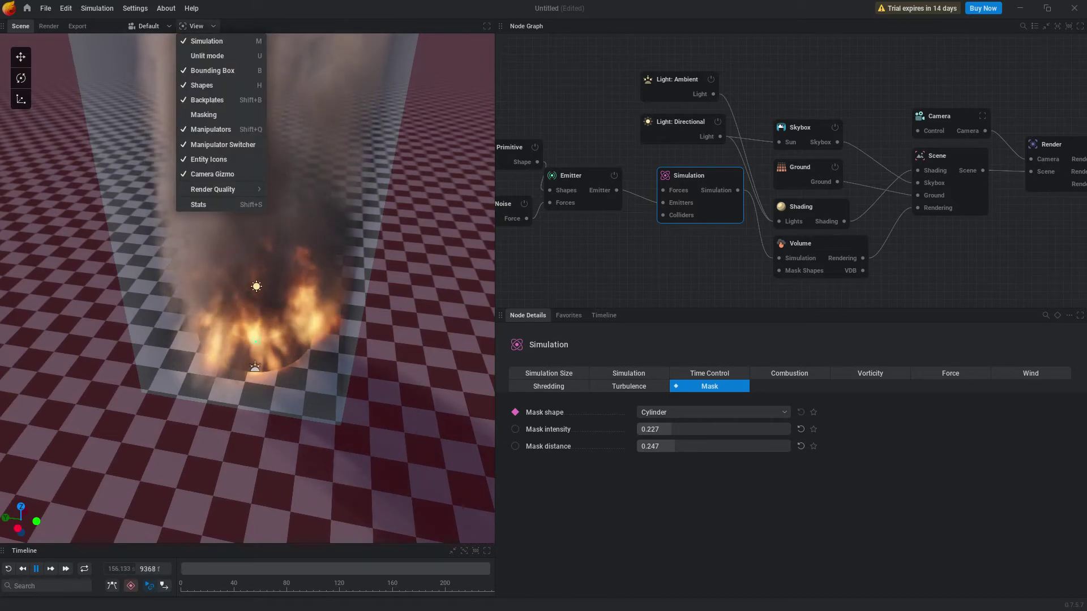
left_click(196, 26)
scroll(441, 240, "down", 5)
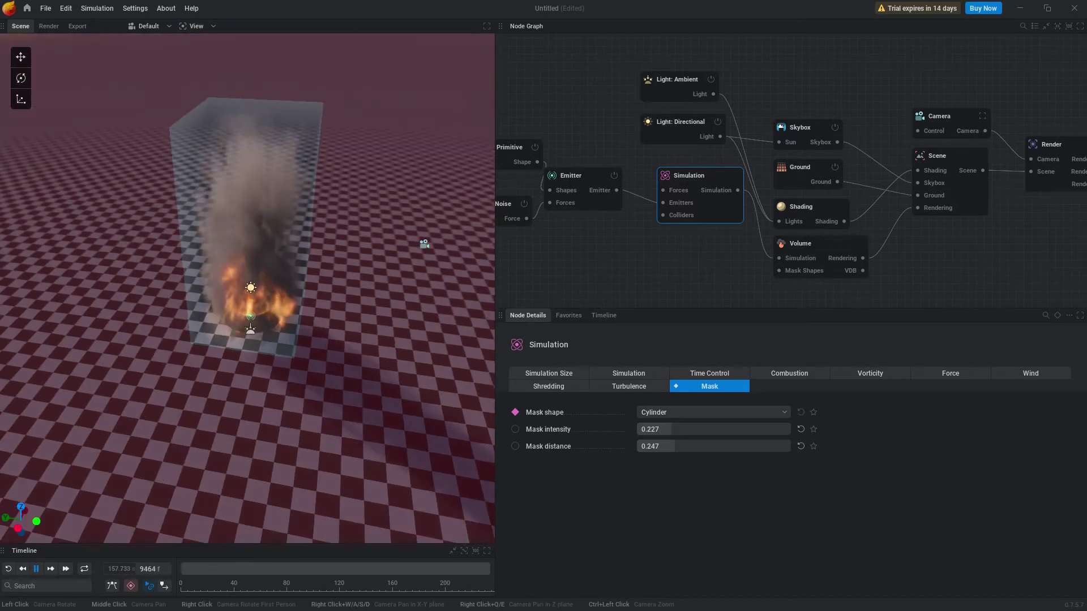
middle_click_drag(251, 335, 275, 356)
scroll(247, 288, "down", 2)
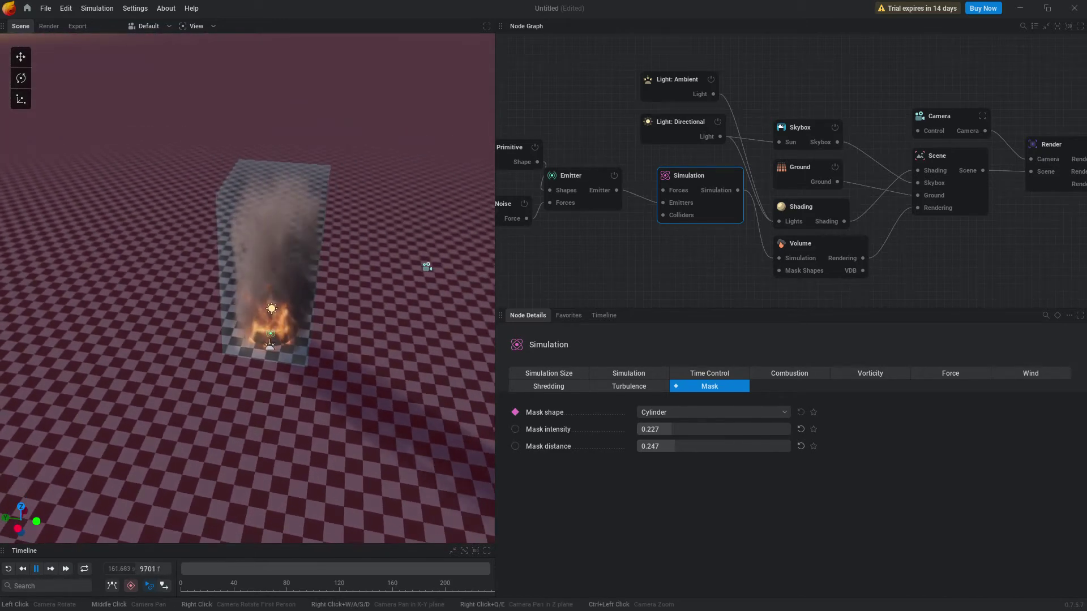
Hide the simulation's bounding box in the scene and frame the burning ring from a close, low angle
scroll(247, 288, "up", 3)
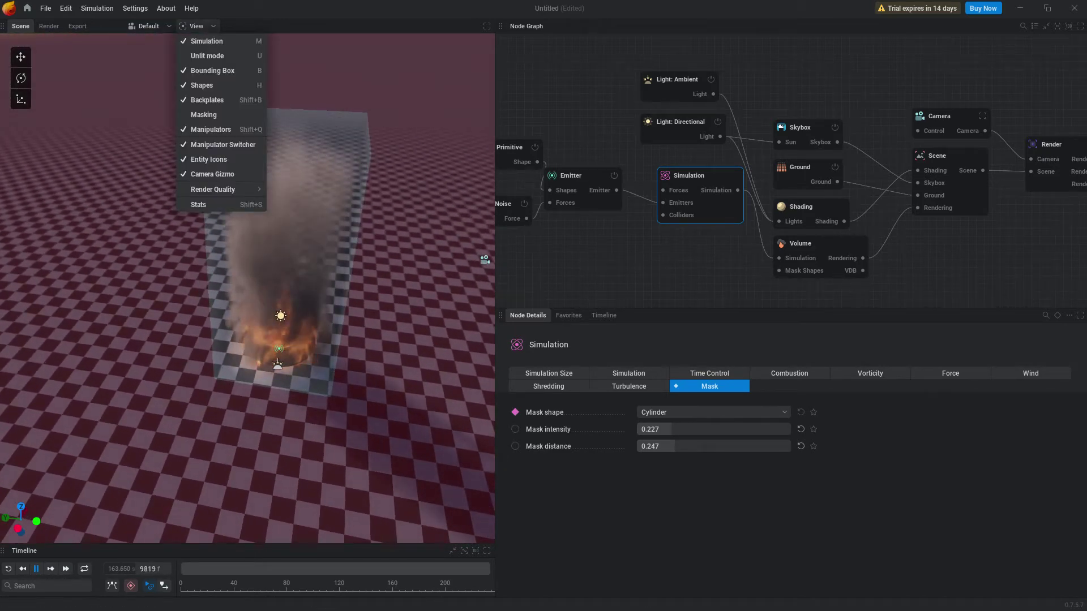
left_click(212, 71)
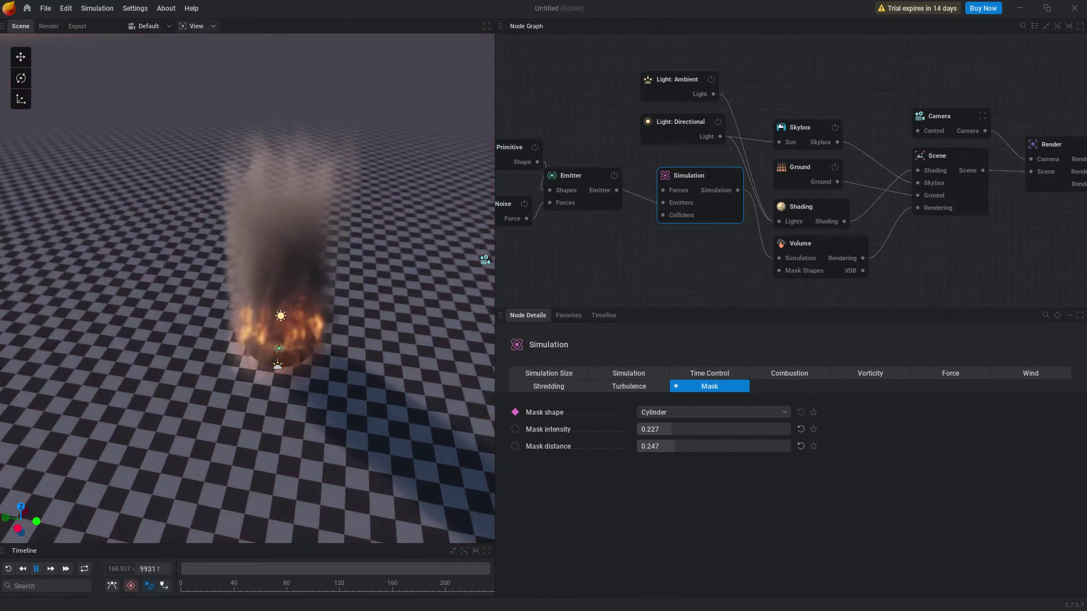
right_click_drag(247, 288, 321, 415)
middle_click_drag(248, 288, 188, 239)
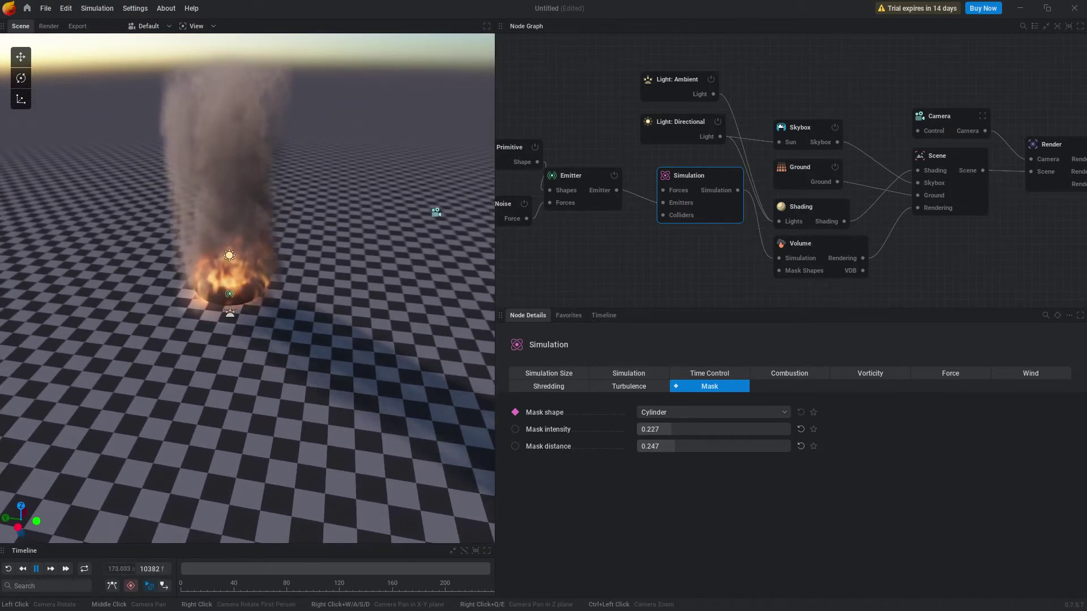
left_click_drag(247, 289, 334, 334)
middle_click_drag(247, 288, 383, 412)
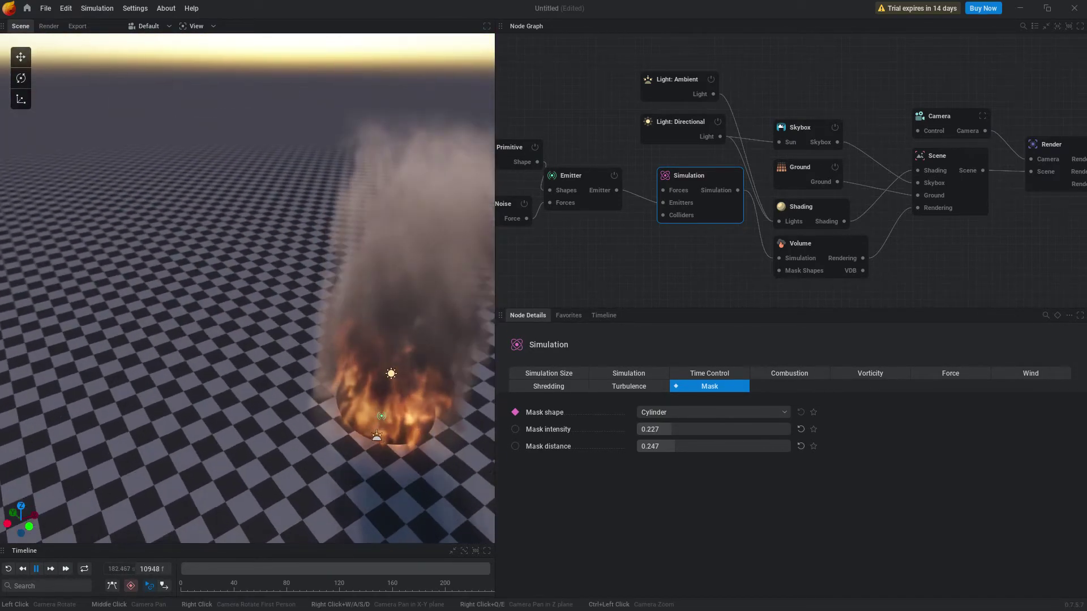
left_click_drag(383, 412, 249, 340)
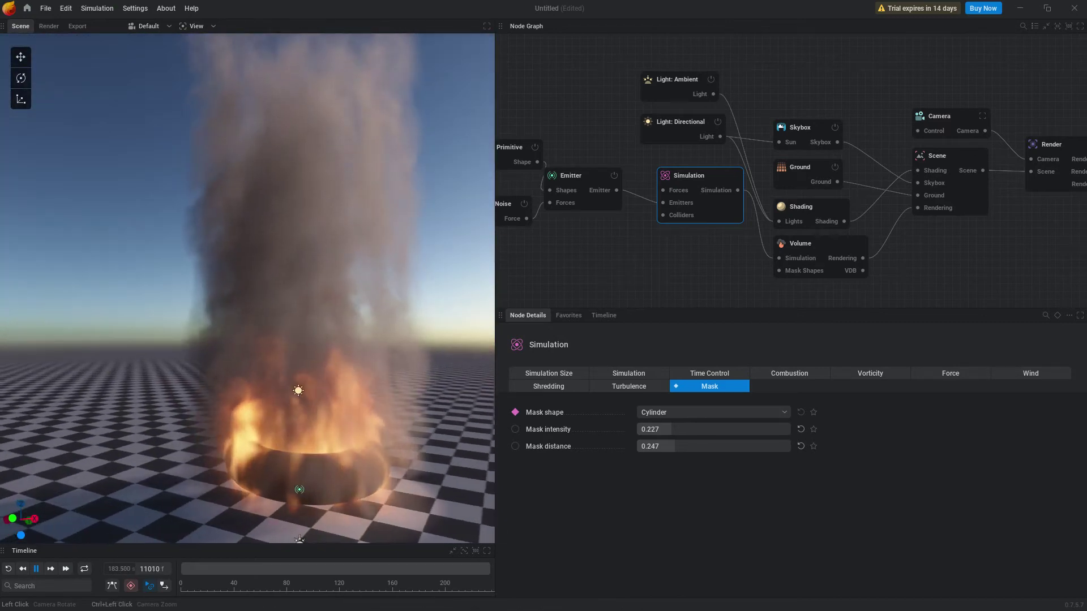
left_click_drag(314, 283, 306, 283)
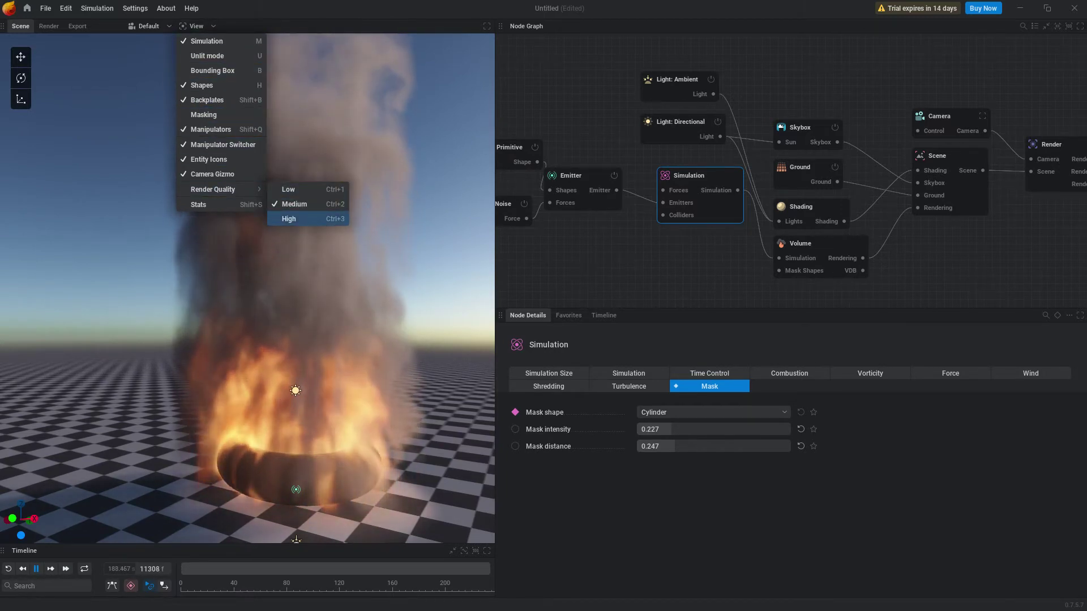
Compare the scene's render quality at High and Low, ending on Low
left_click(289, 219)
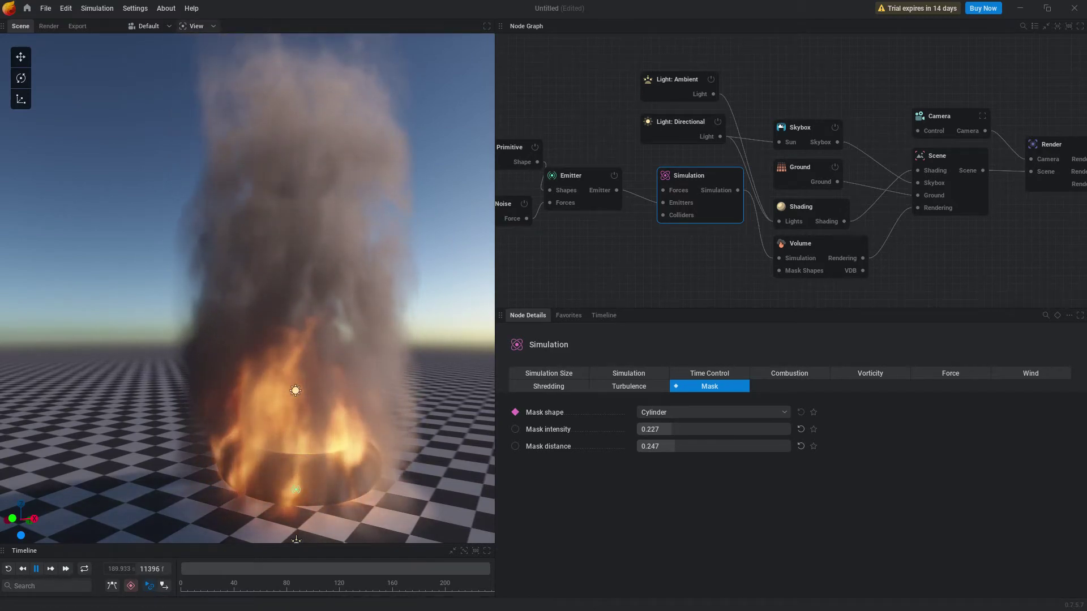
left_click(196, 26)
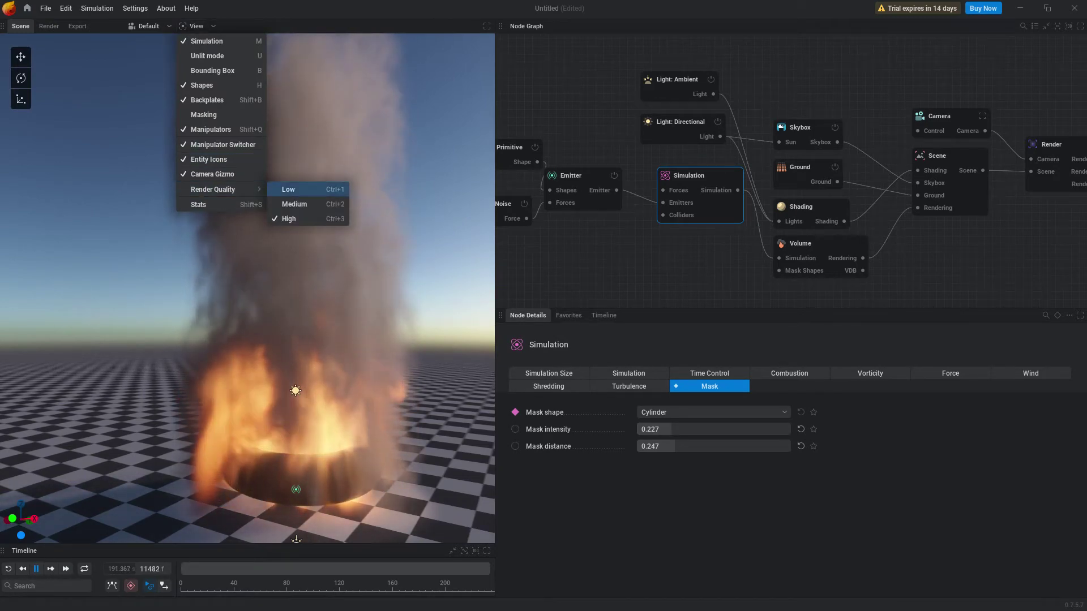
left_click(289, 189)
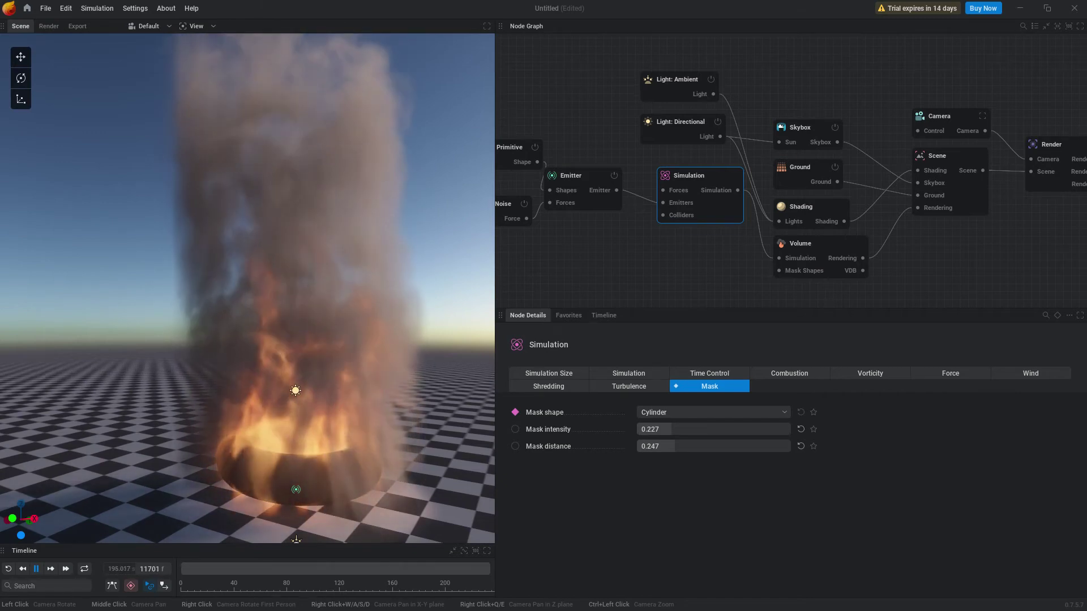
left_click(196, 26)
mouse_move(213, 189)
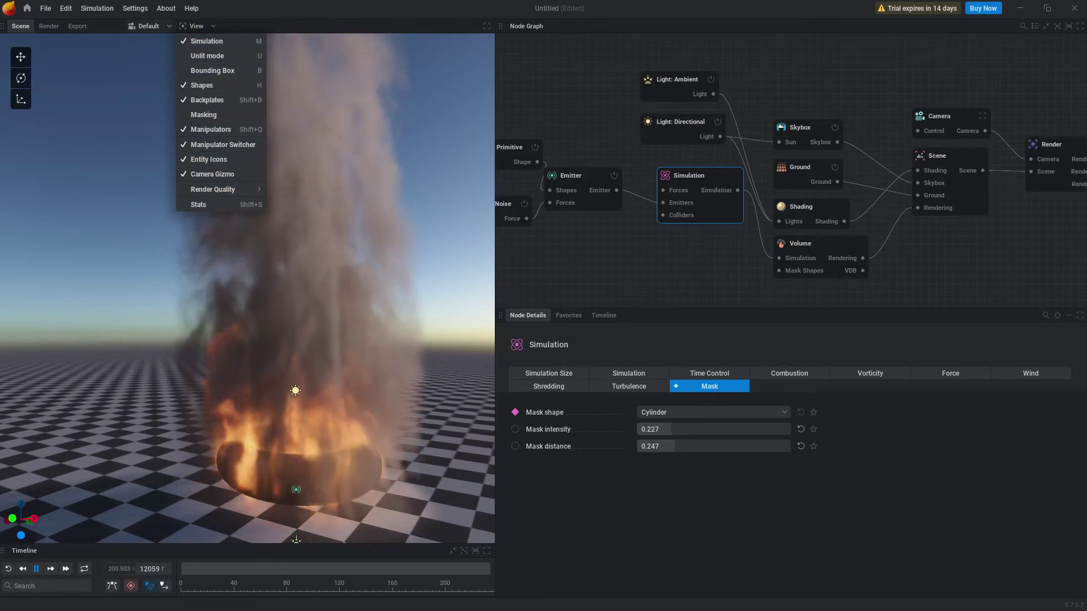
Switch the scene view to Camera 1 and reframe the fire so more of the smoke column fits
left_click(149, 26)
left_click(154, 56)
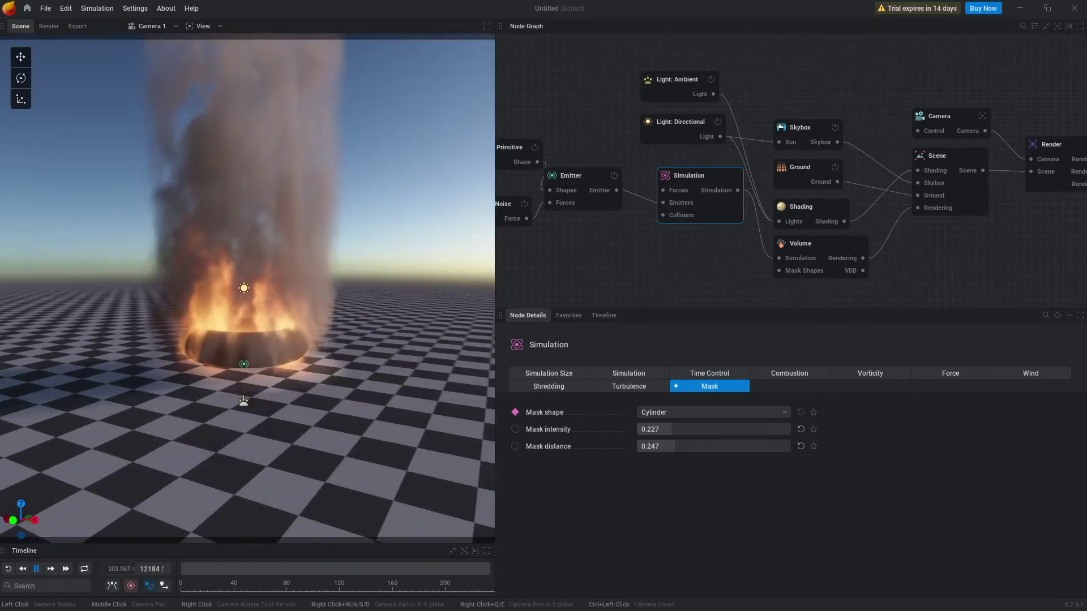
middle_click_drag(244, 289, 207, 334)
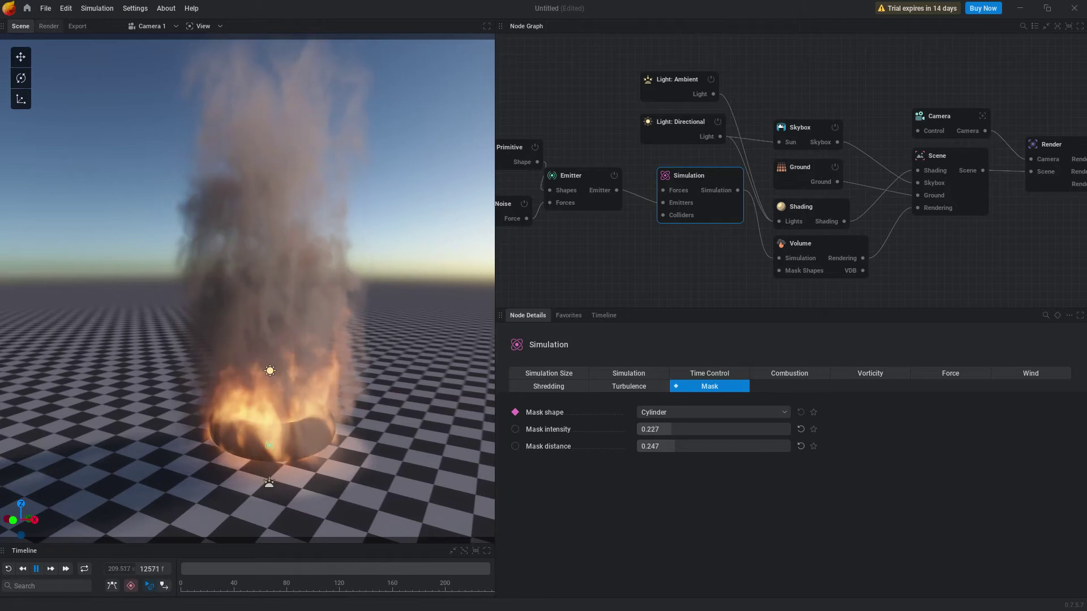
Preview the Ambient Light pass in the render view and return the displayed pass to Render All
left_click(49, 26)
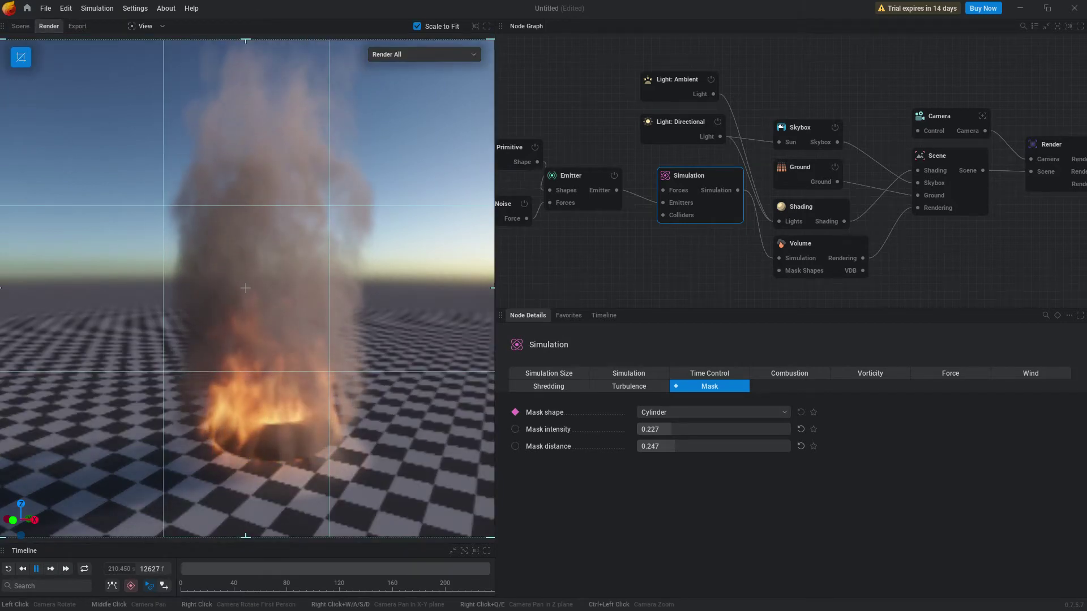
left_click(424, 54)
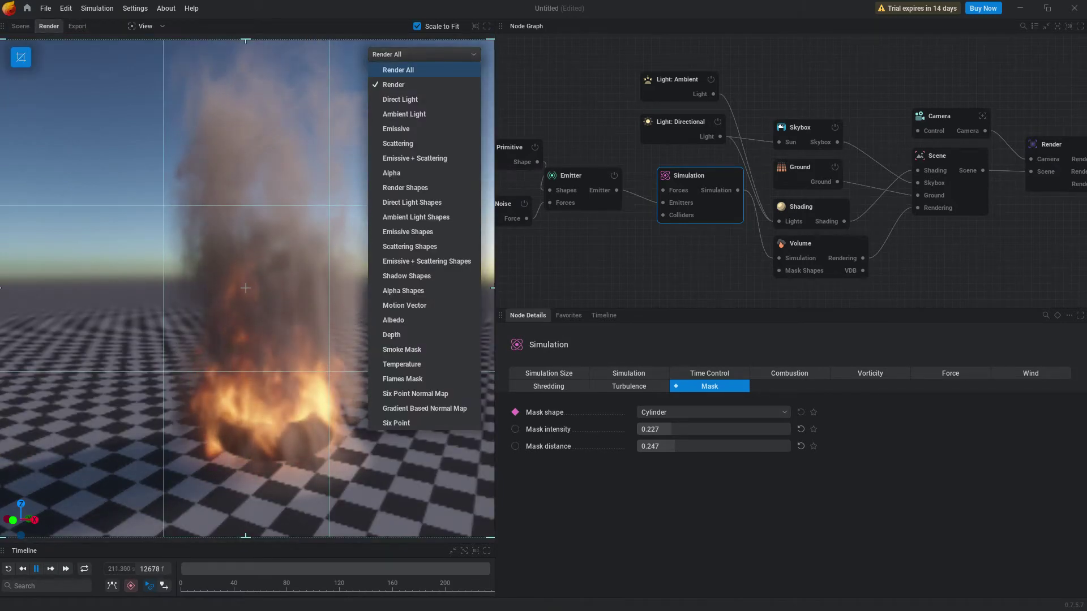
left_click(404, 114)
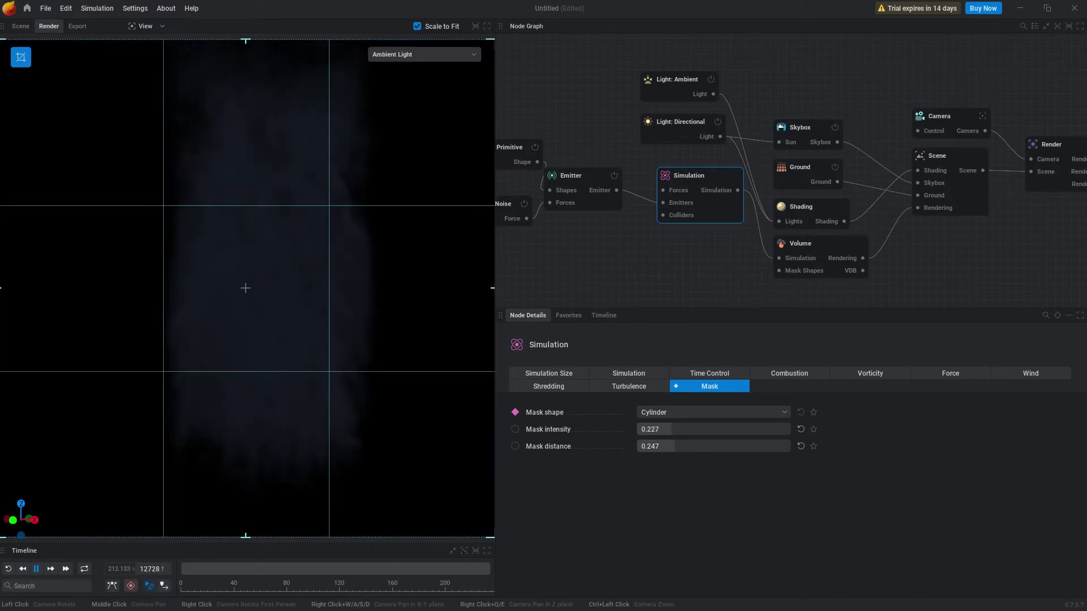
left_click(416, 54)
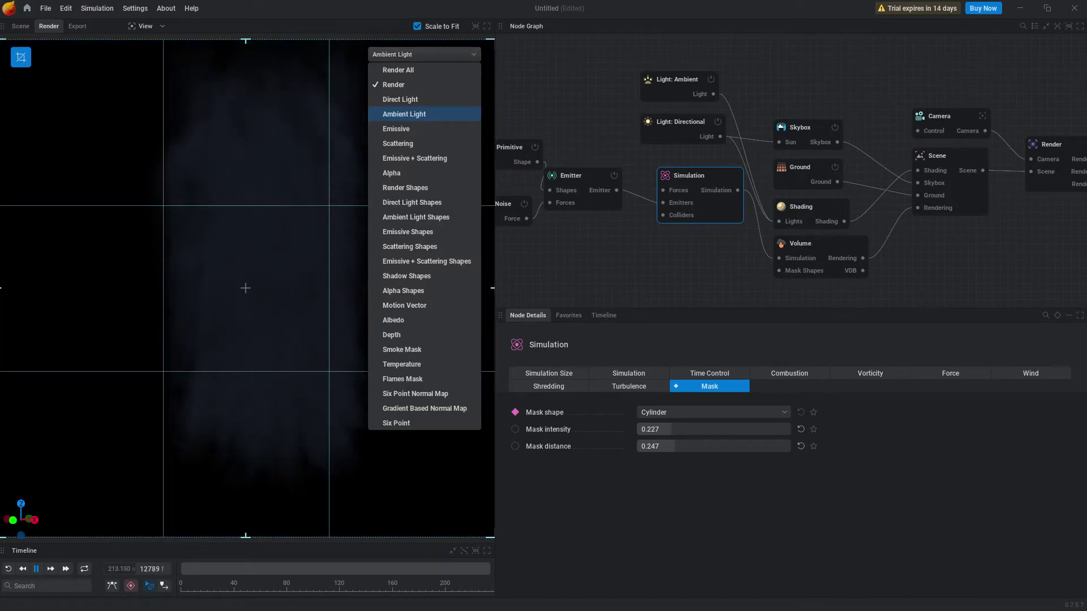
left_click(398, 70)
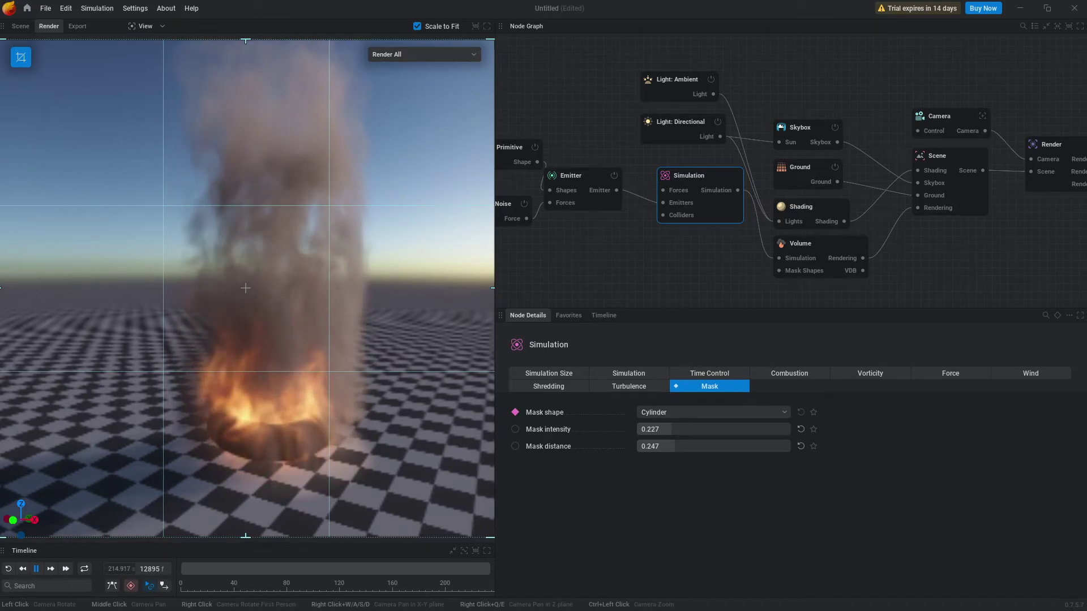
Look at the export view, revisit the render view and return to the scene view
key("3")
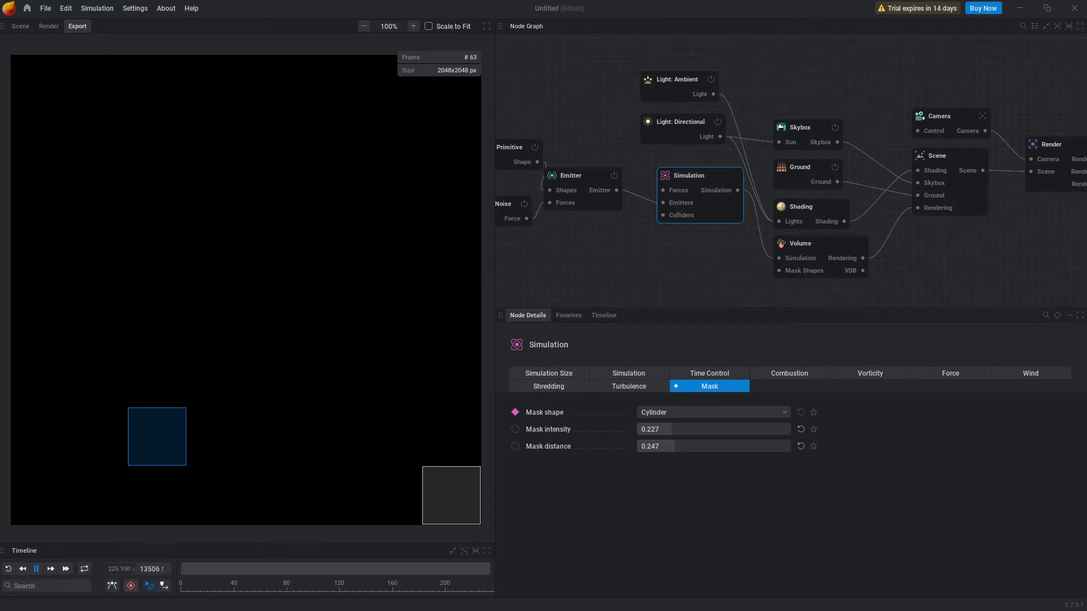
left_click(49, 27)
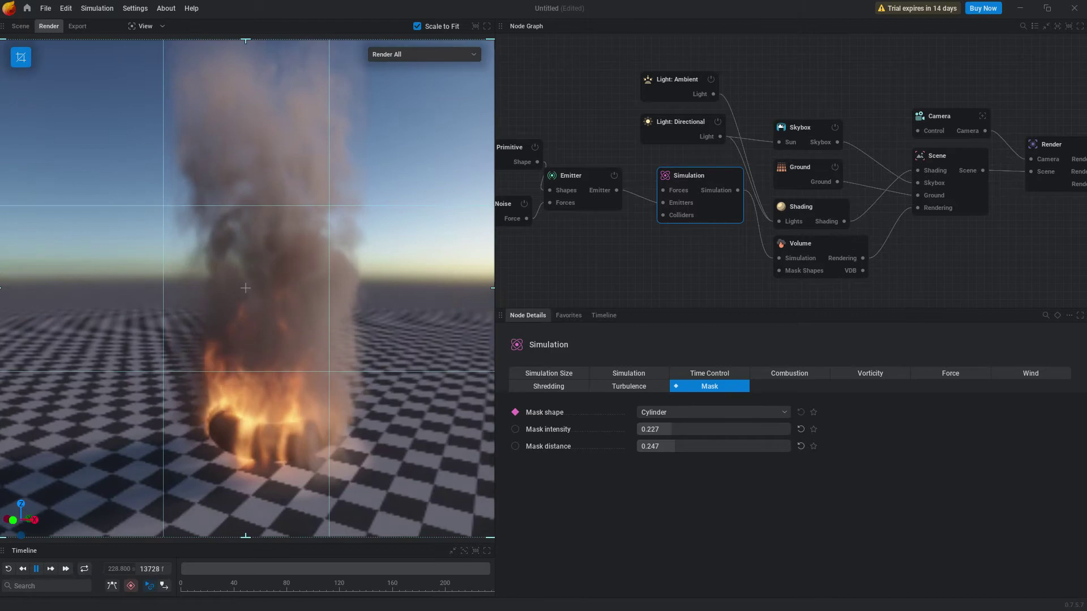
key("1")
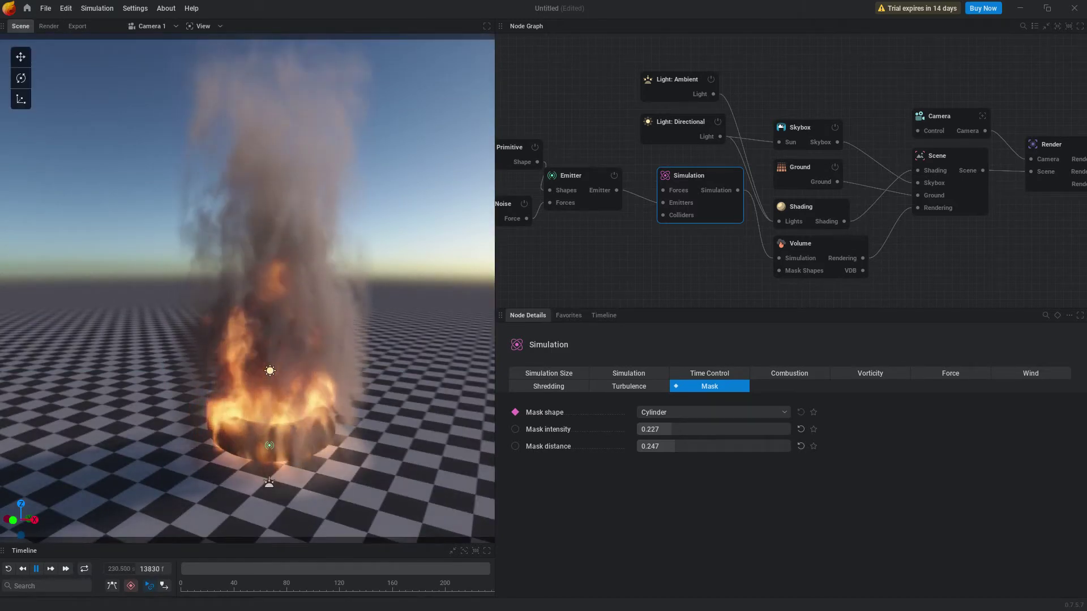
Examine the file type options for saving the project under a new name and close the dialog without saving
left_click(45, 8)
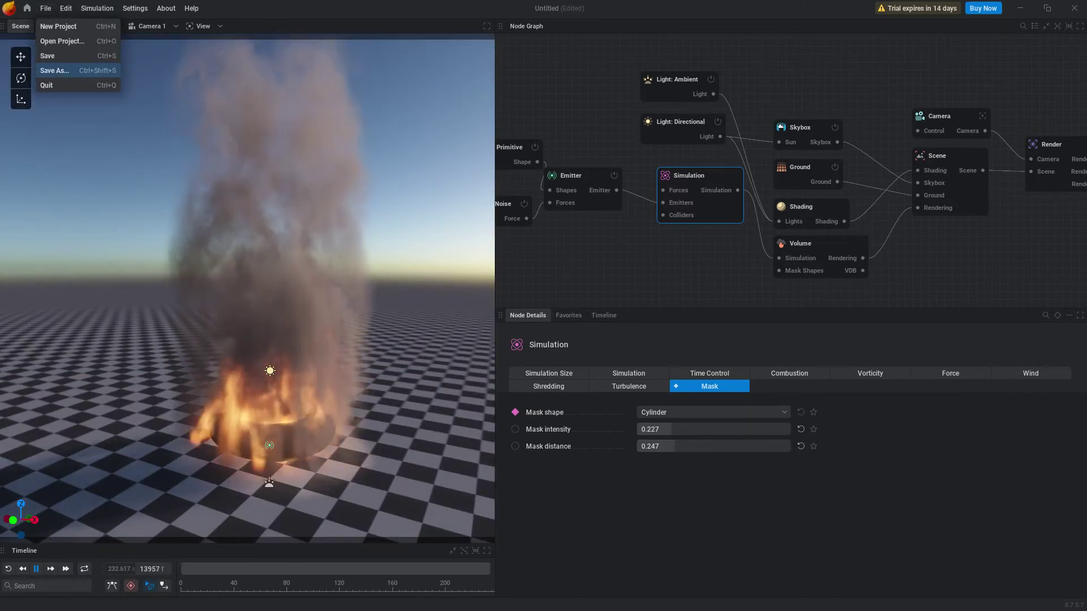
left_click(54, 70)
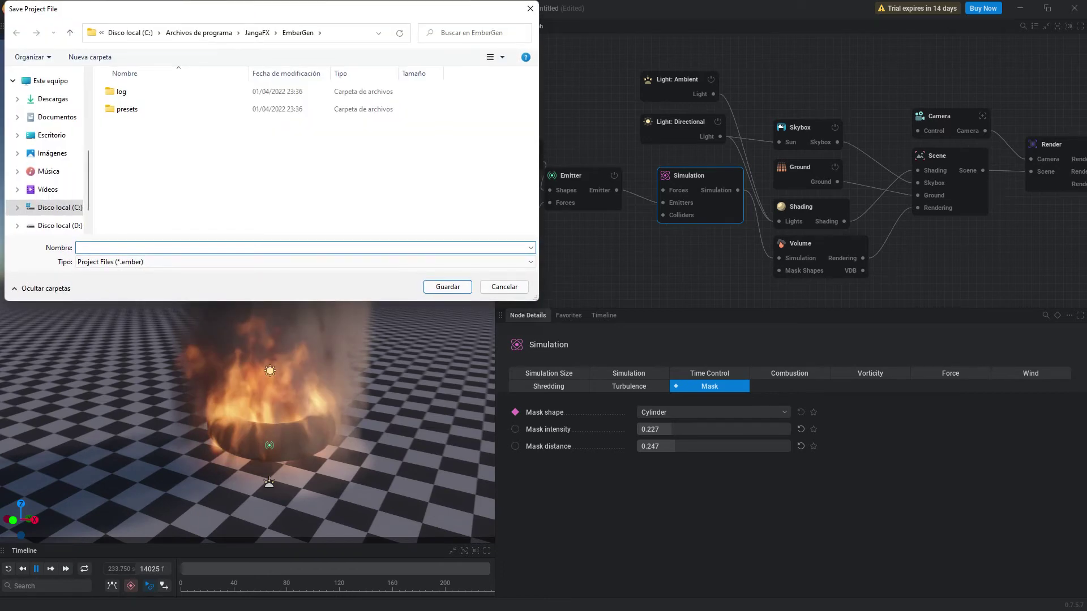
left_click(305, 262)
left_click(306, 274)
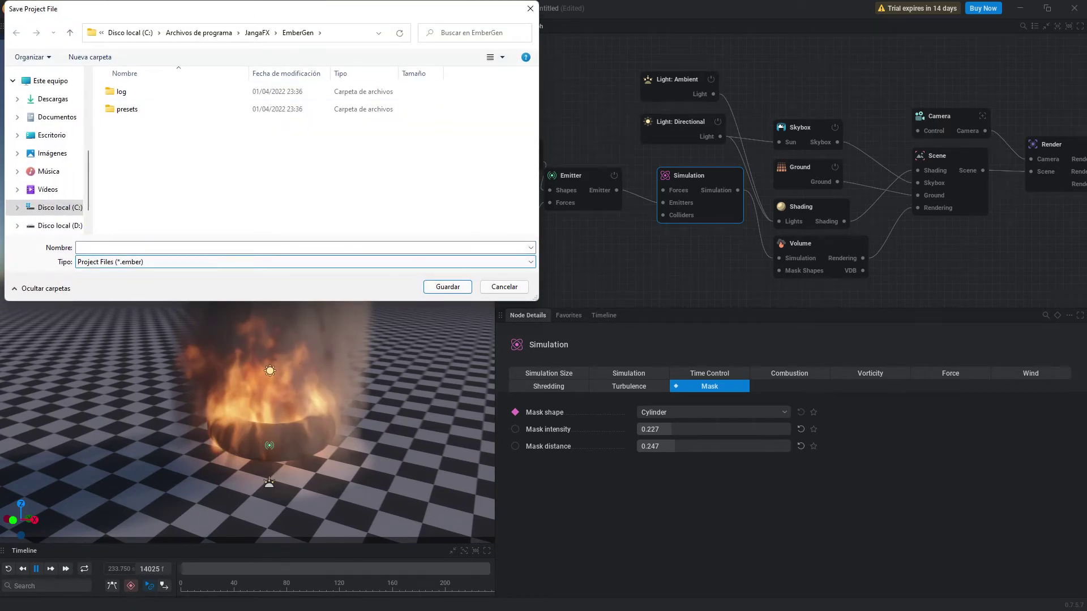
left_click(504, 287)
left_click(46, 8)
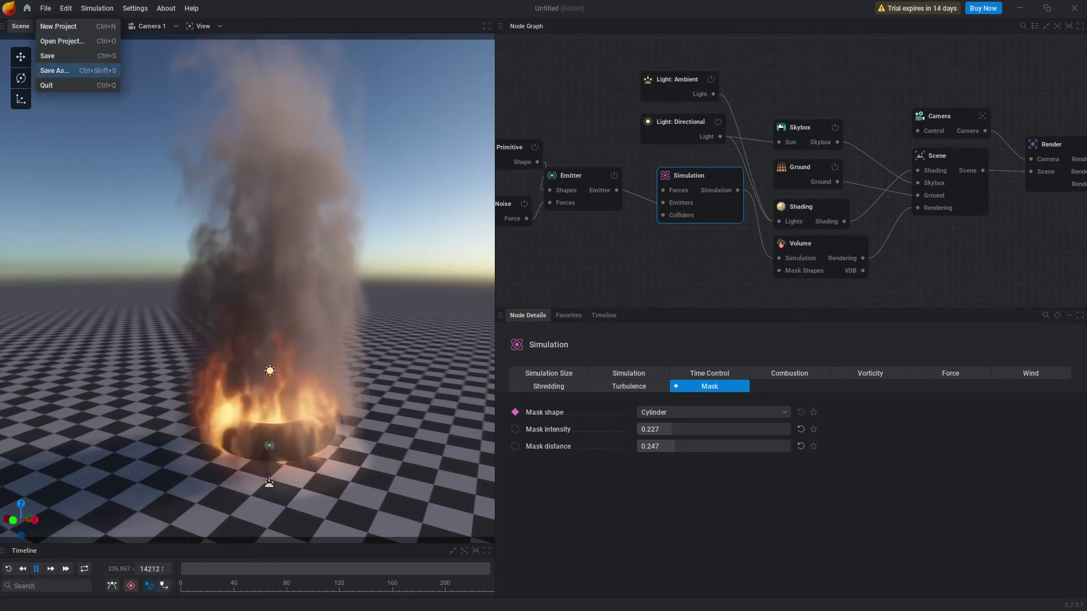
mouse_move(66, 8)
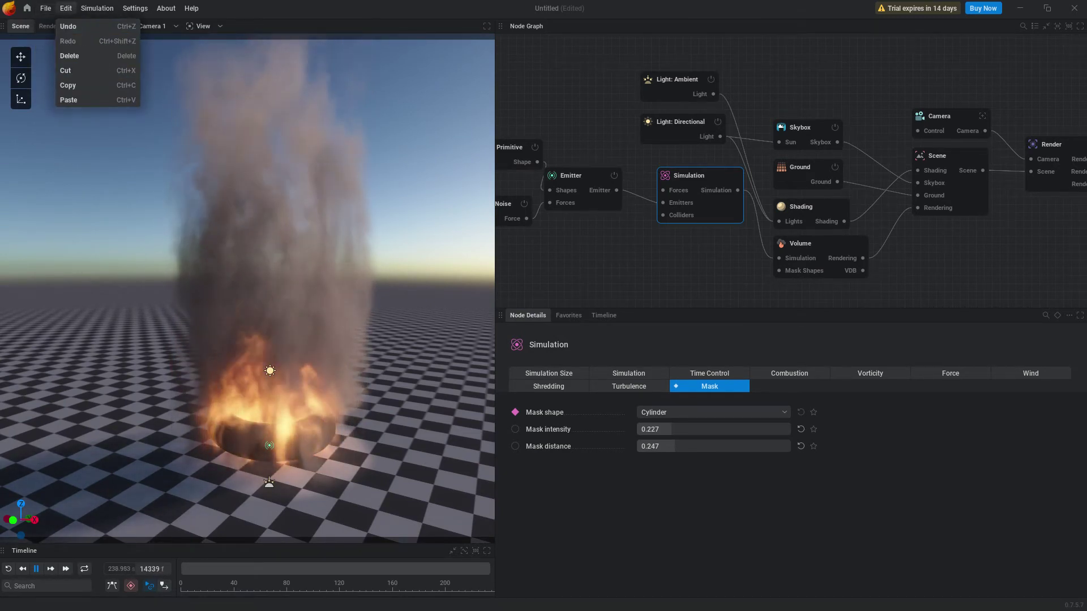
key("Right")
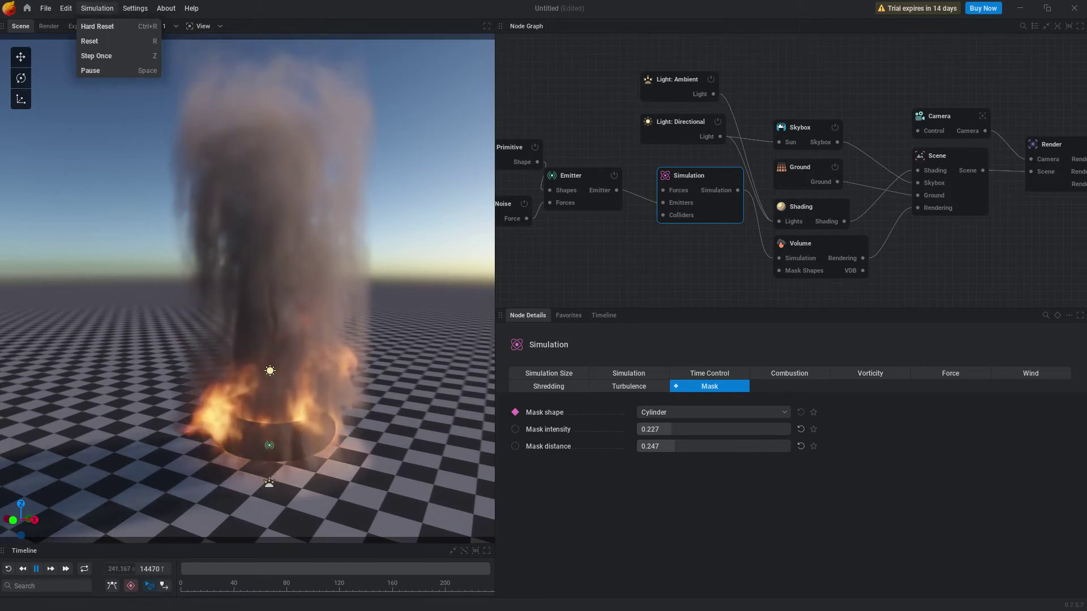
key("Down")
key("Down")
key("Down")
key("Down")
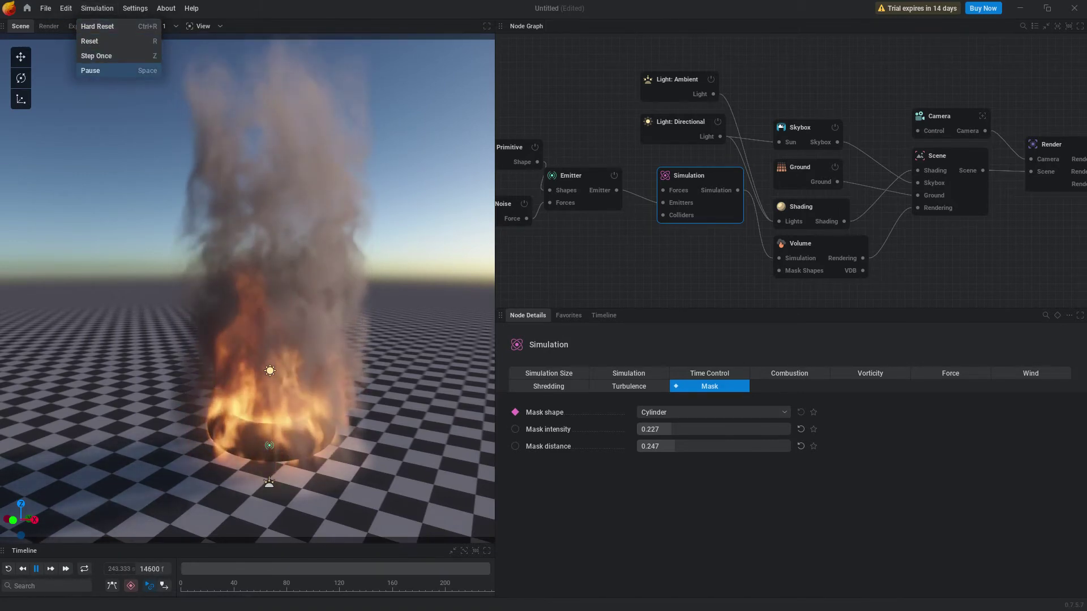
Open the project settings and examine the renderer's export quality, advanced and simulation visualization options and the project notes page
key("Right")
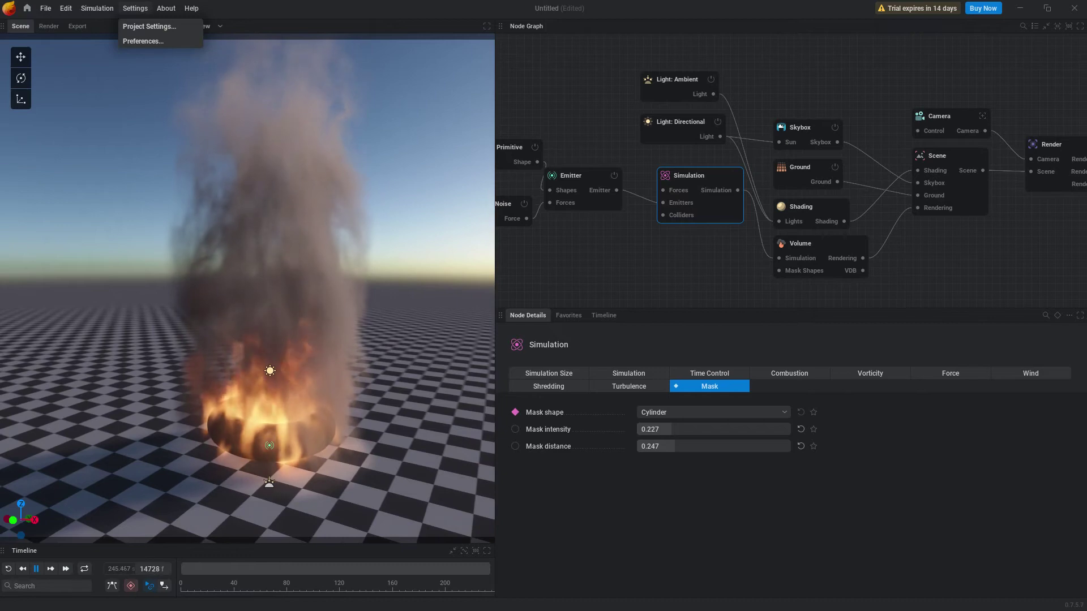
key("Return")
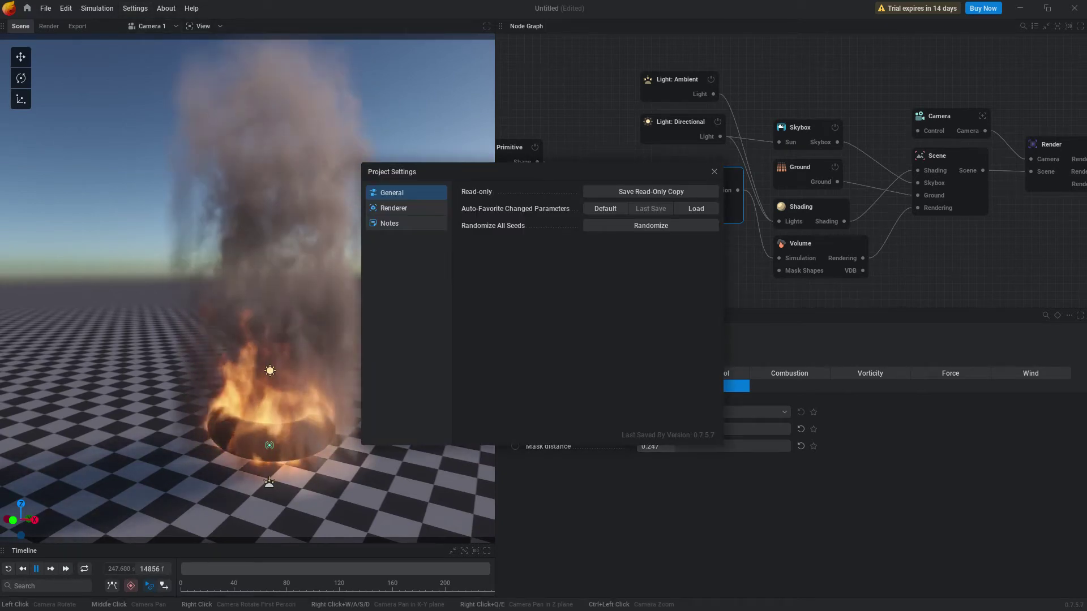
left_click(406, 208)
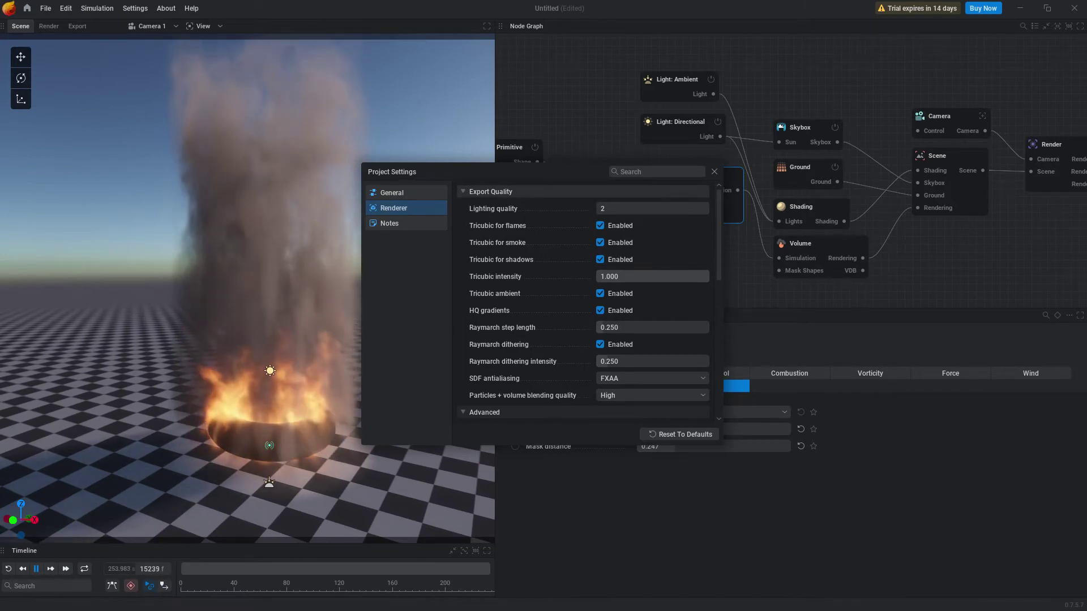
left_click(491, 191)
left_click(491, 191)
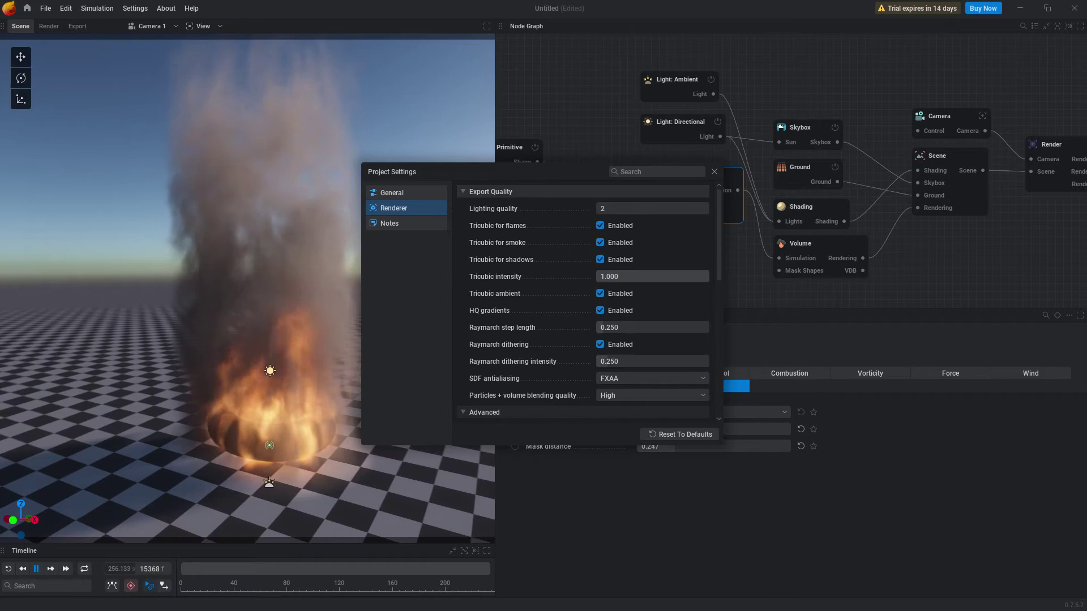
left_click(491, 191)
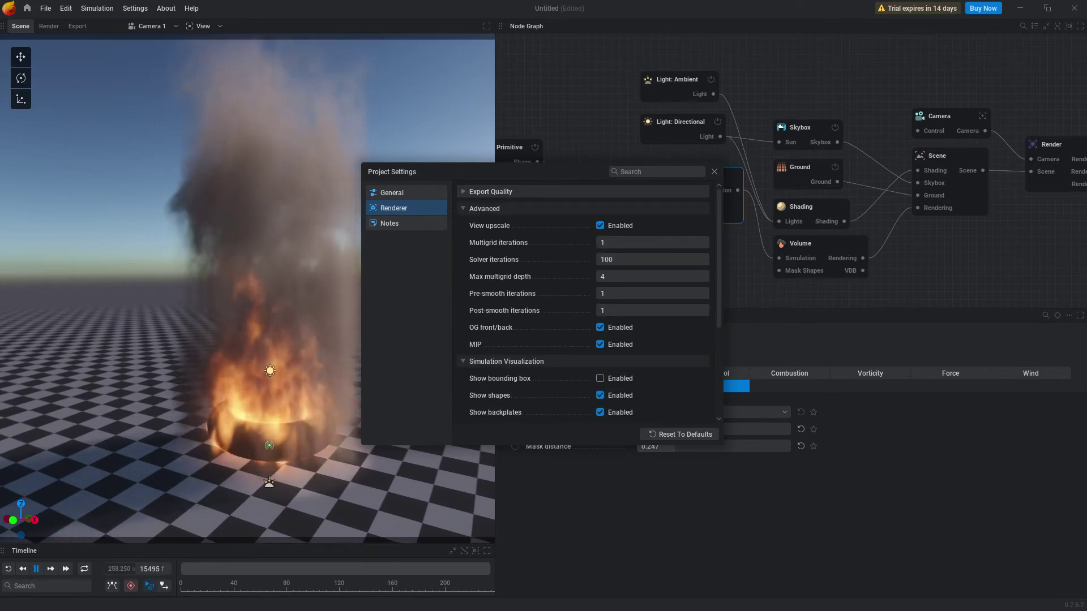
left_click(491, 192)
scroll(584, 305, "down", 2)
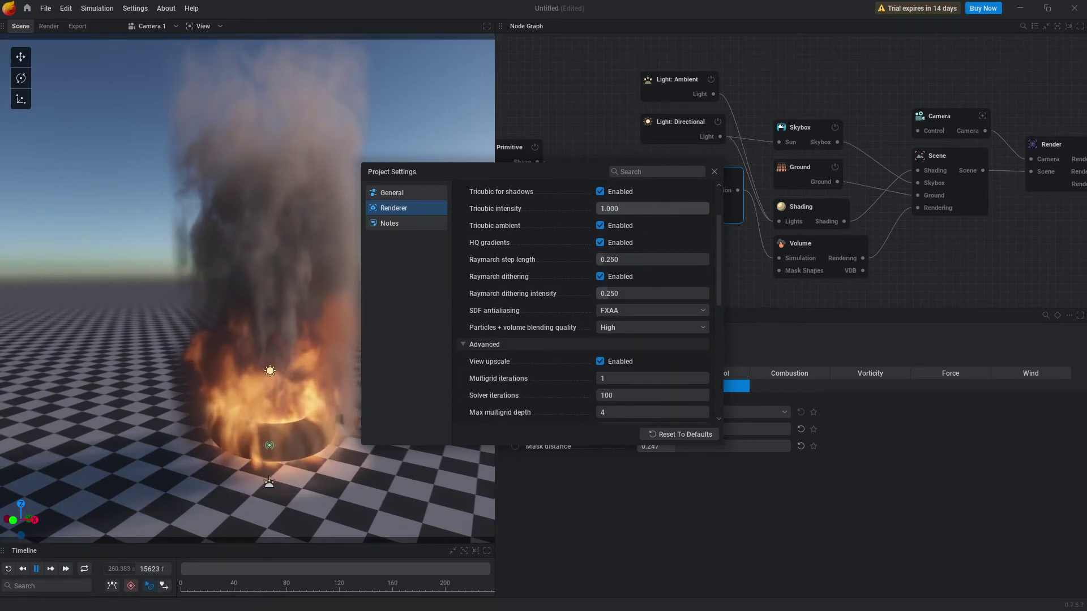
scroll(583, 306, "down", 6)
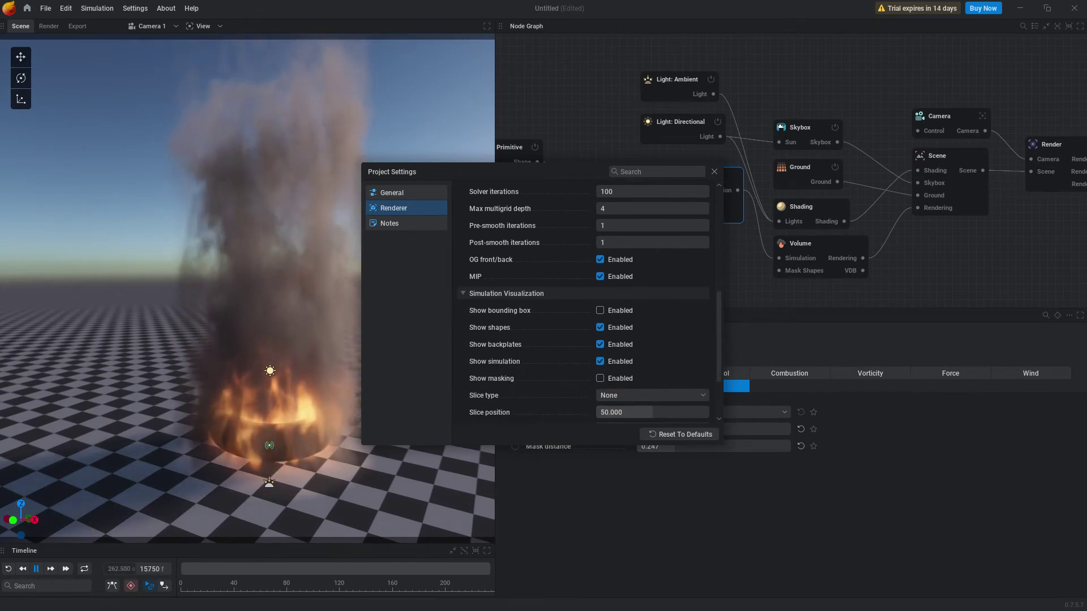
left_click(396, 223)
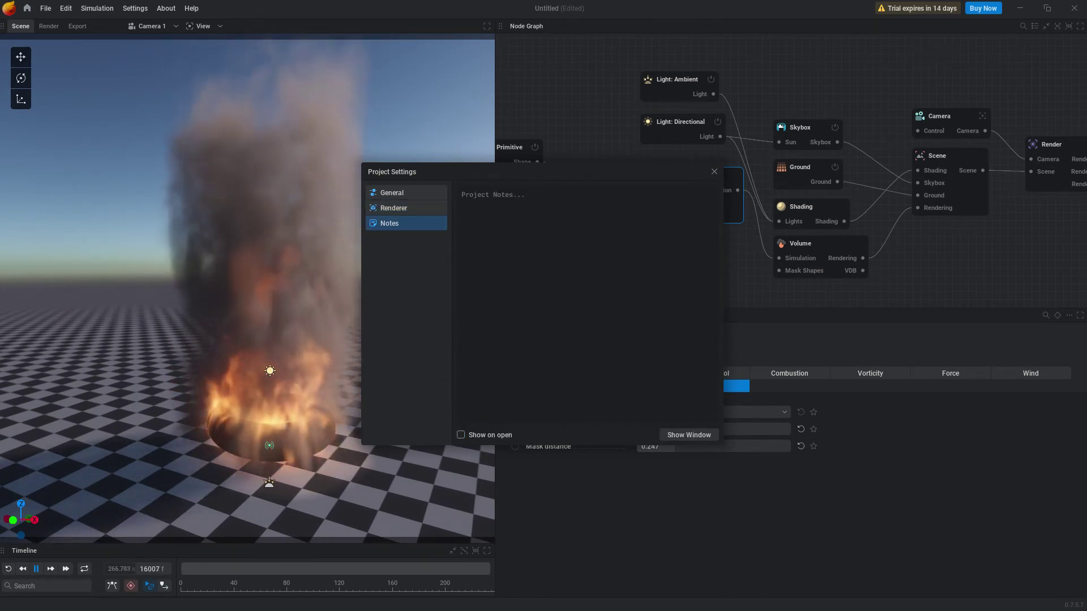
Close the project settings, open the preferences and examine the shortcuts, user variables and camera pages
key("Escape")
left_click(97, 8)
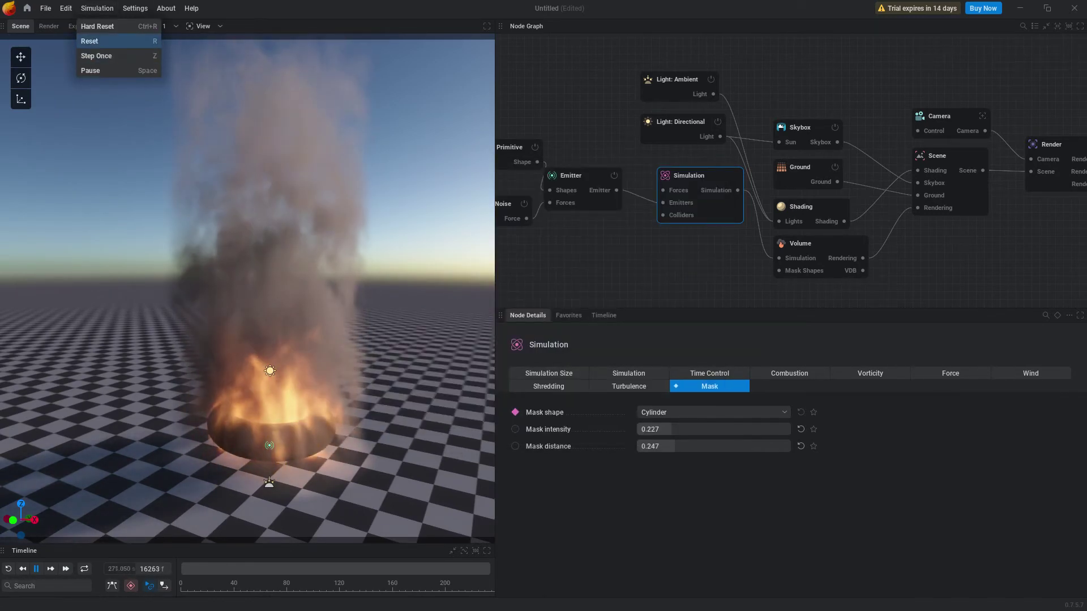
mouse_move(135, 8)
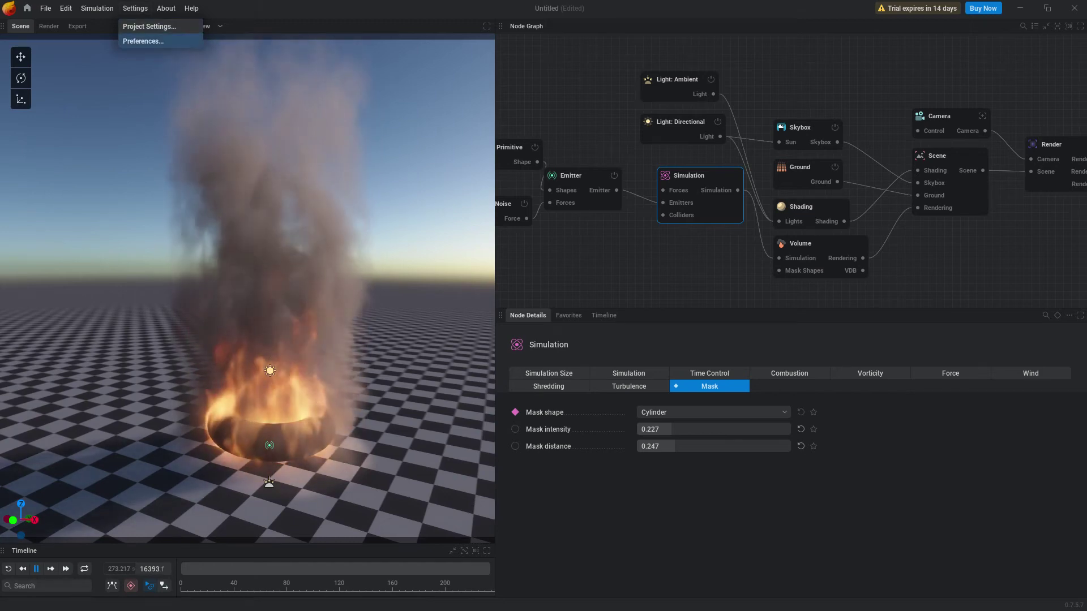
left_click(143, 40)
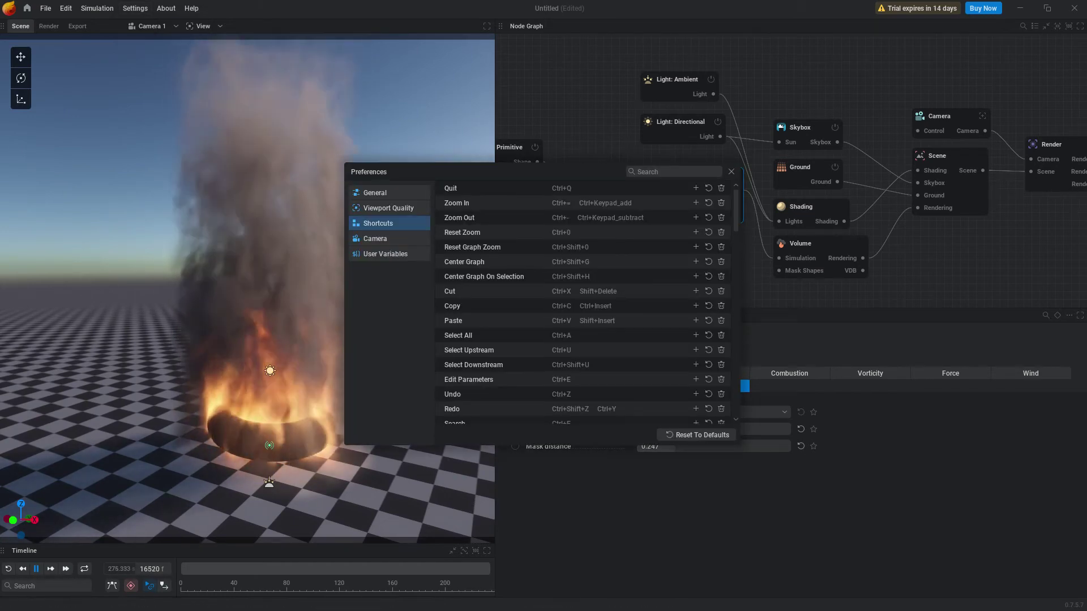
left_click(389, 254)
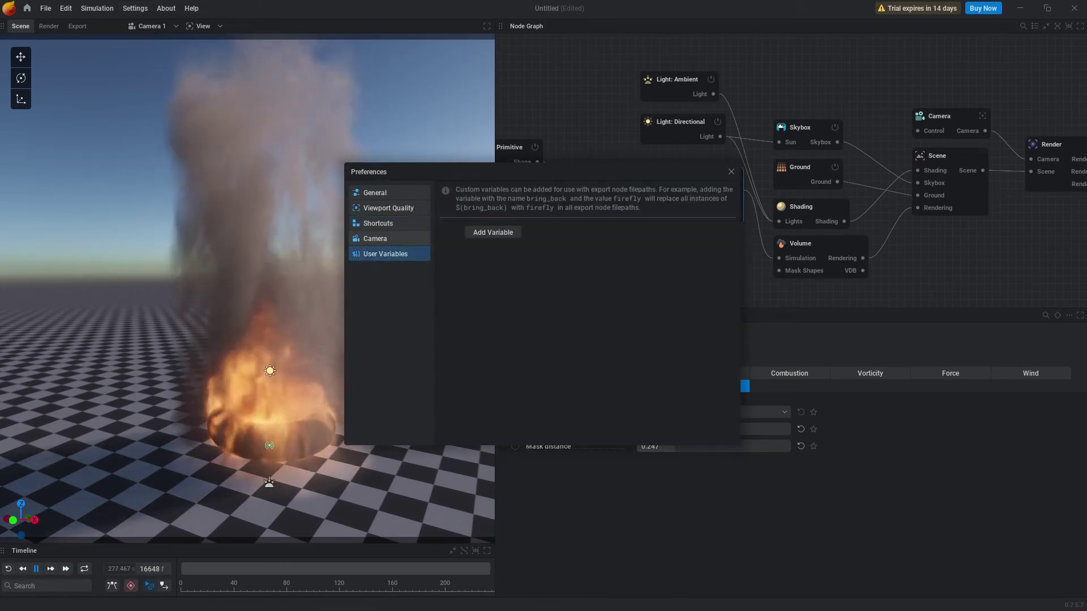
left_click(389, 238)
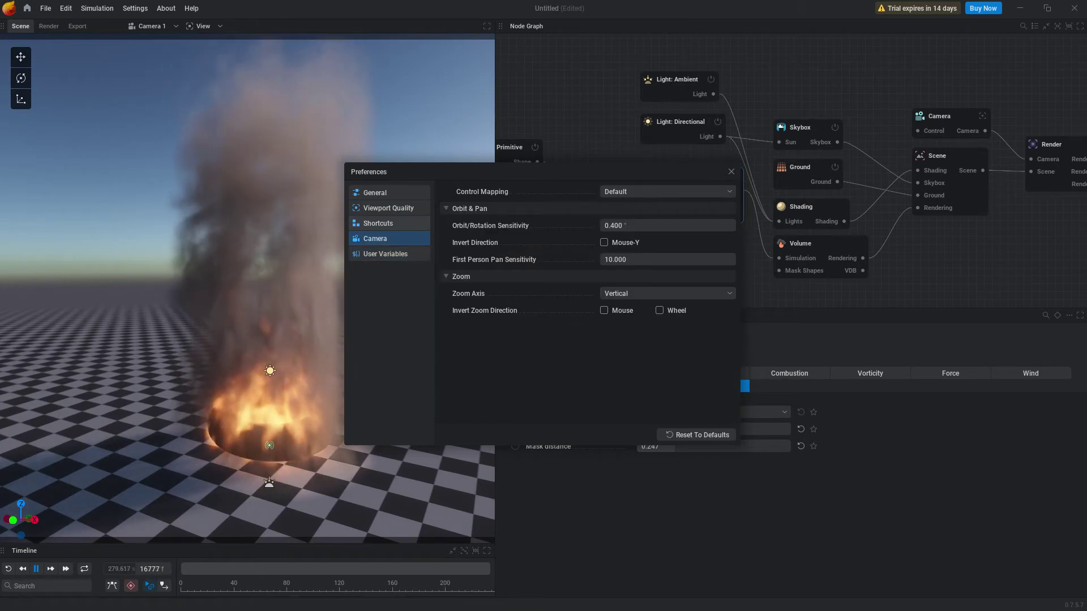
left_click(389, 223)
Examine the Low and High viewport quality presets and the general preferences, closing the preferences without changes
left_click(389, 208)
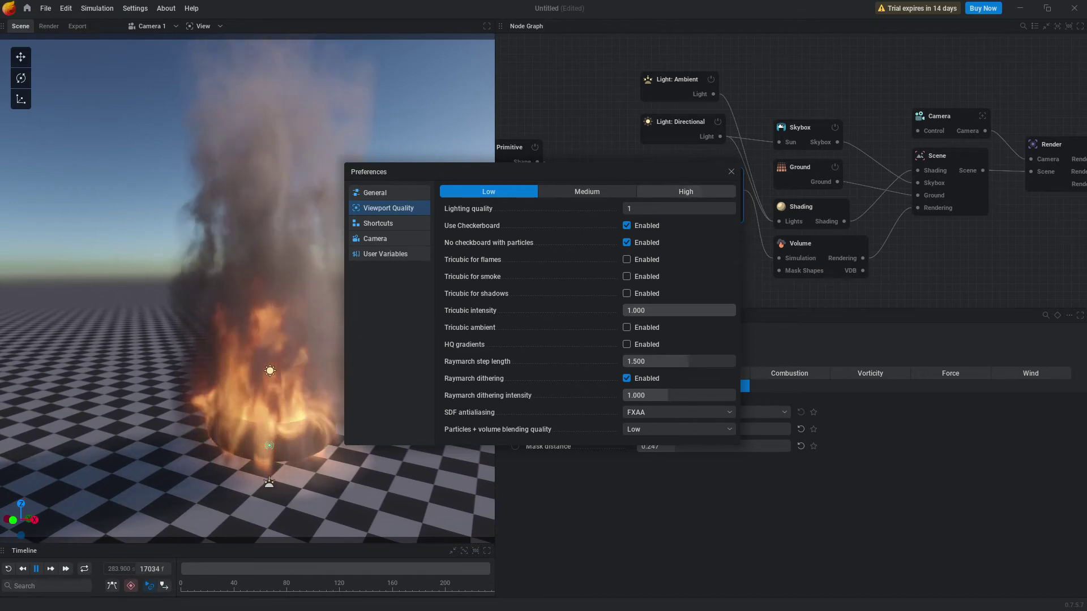
left_click(685, 192)
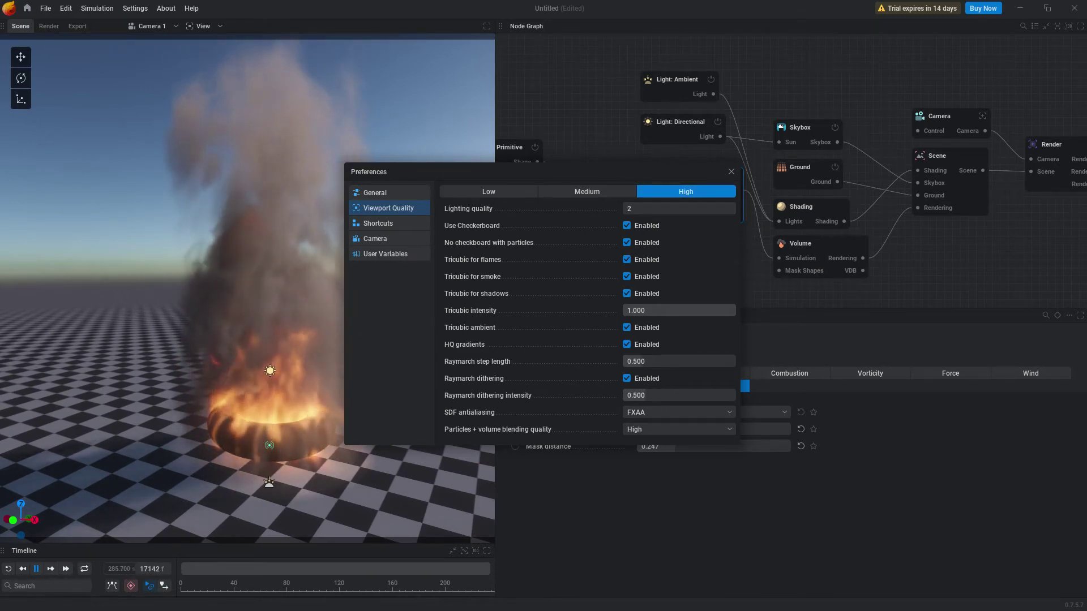
left_click(374, 193)
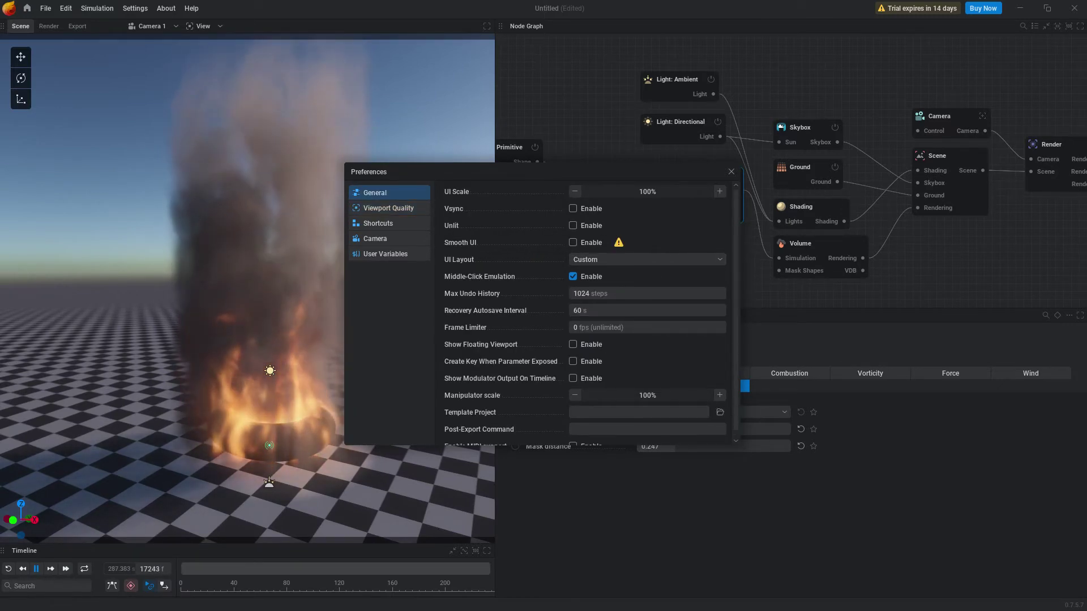
scroll(589, 314, "down", 1)
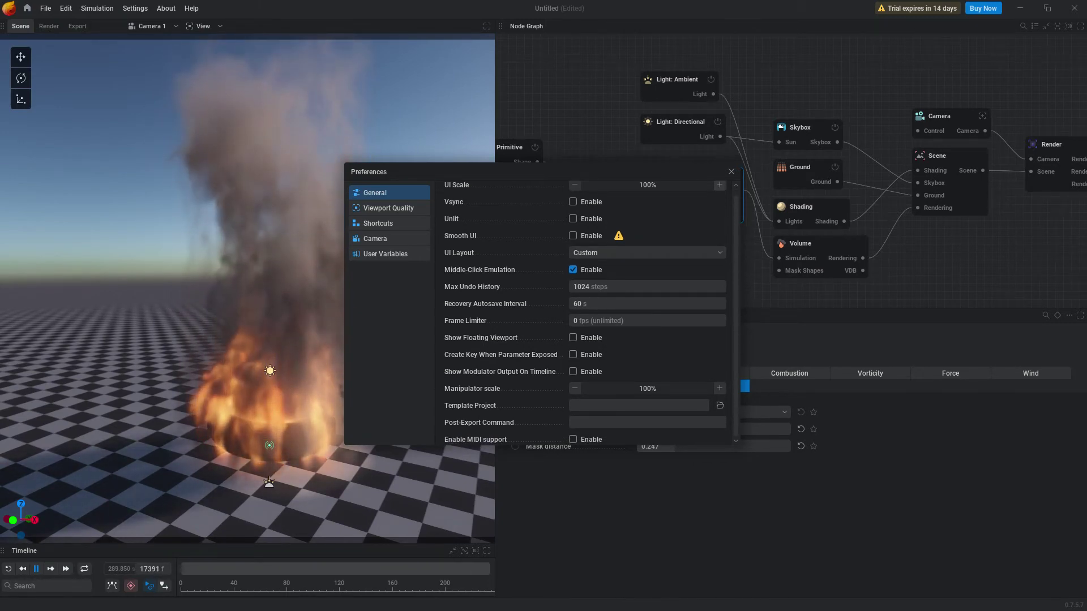
key("Escape")
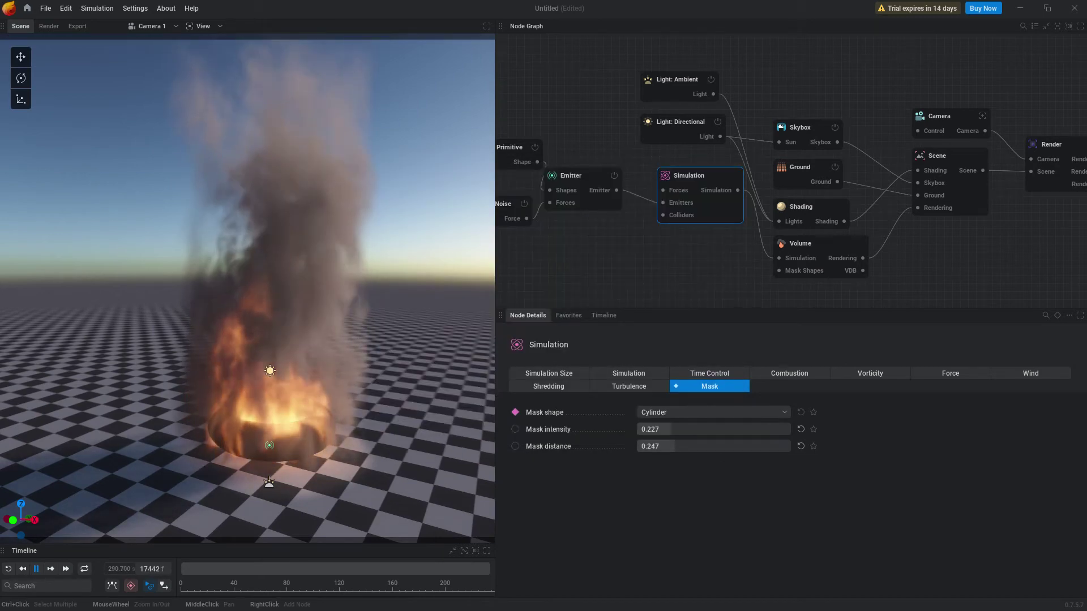
Review the Emitter node's activity and transform parameters and set its emission temperature to 0 K
left_click(583, 181)
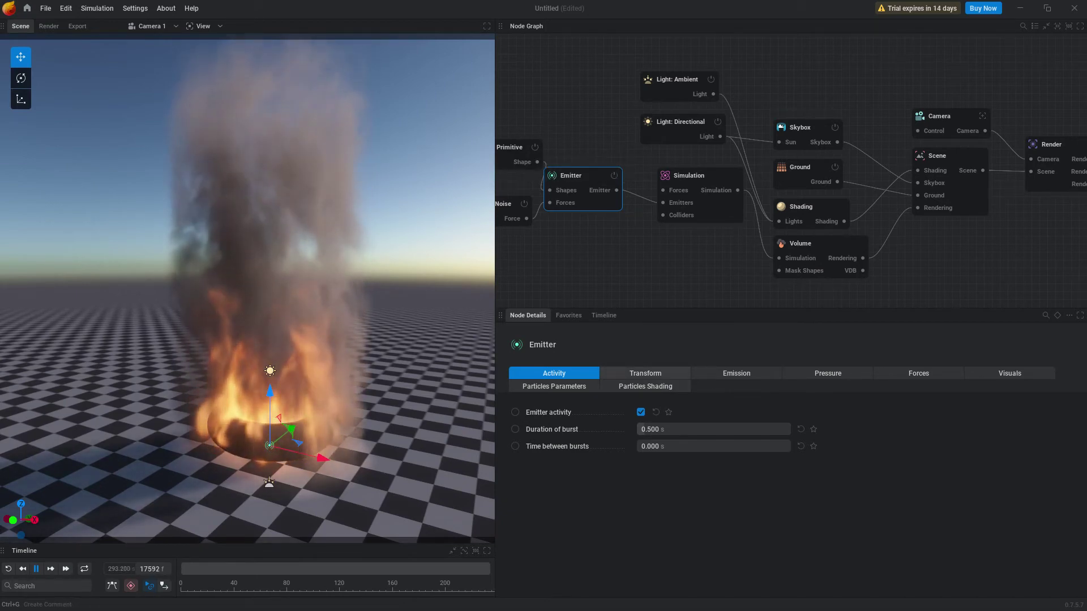
left_click(645, 374)
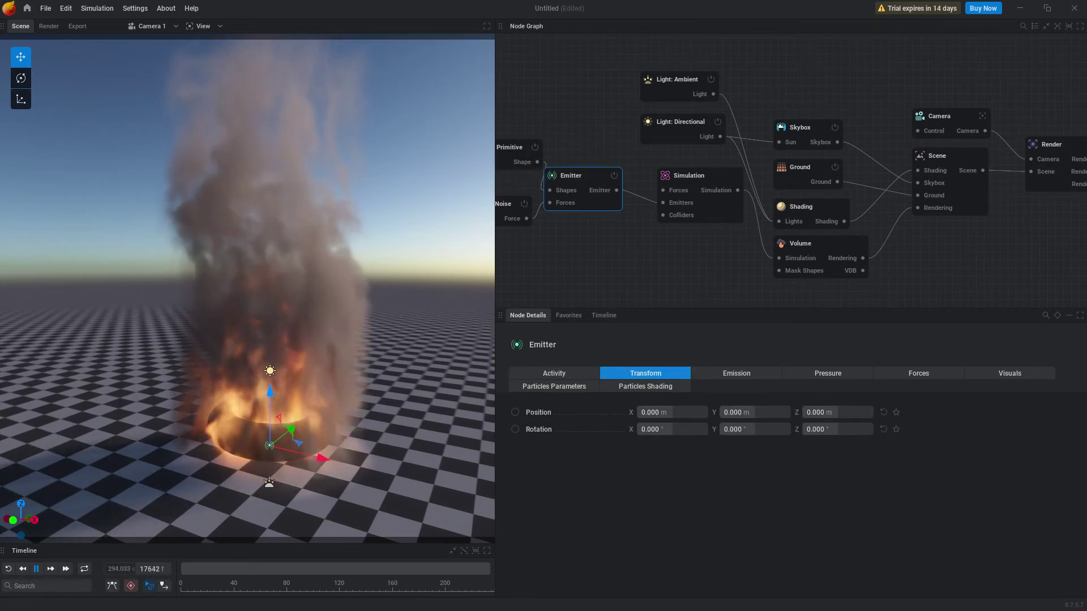
left_click(736, 373)
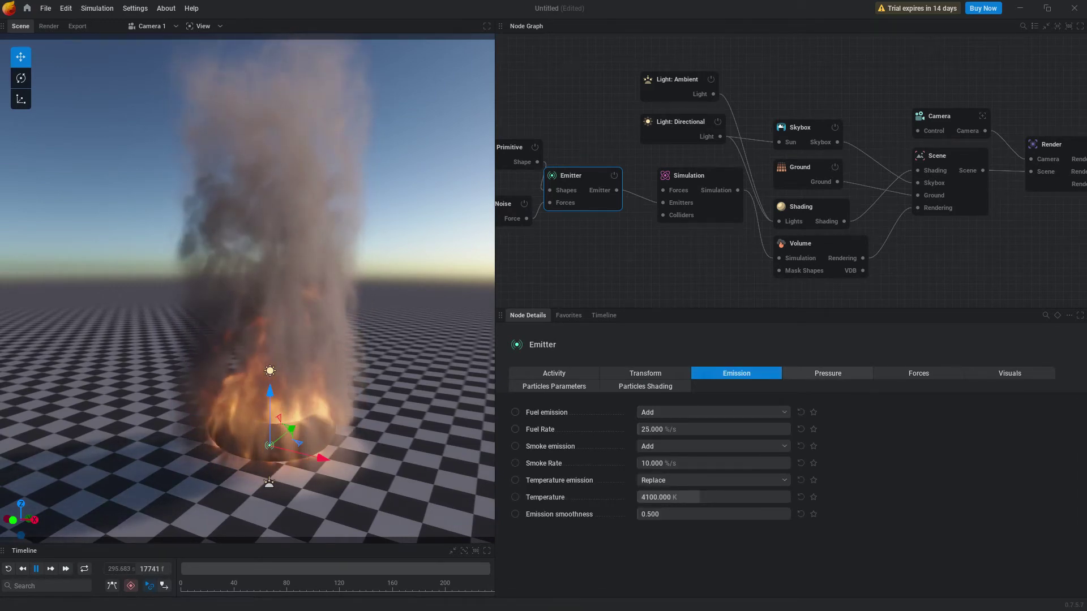
left_click_drag(699, 497, 637, 497)
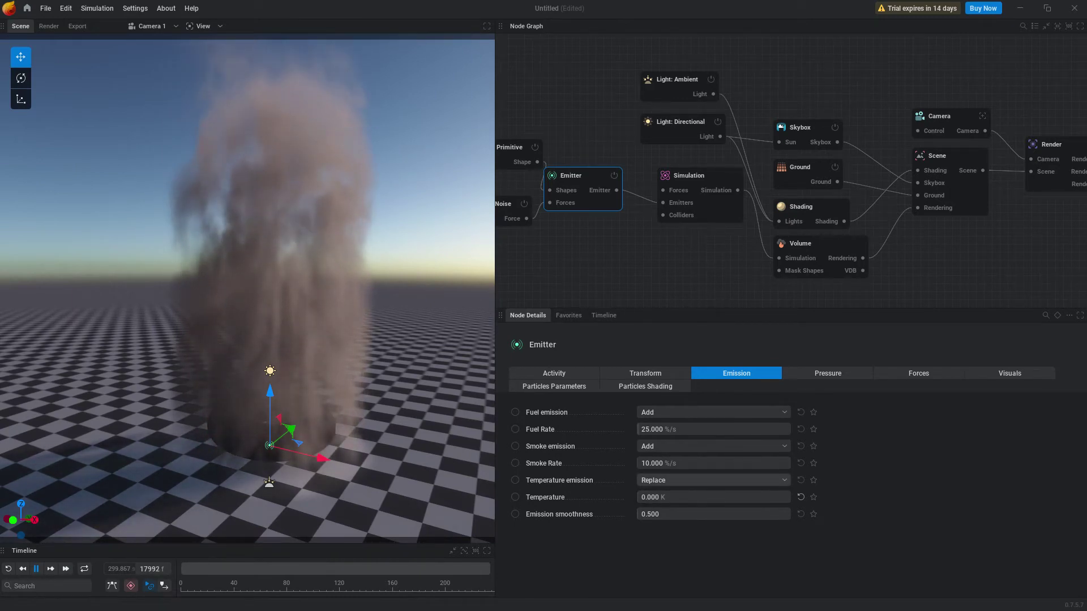
Try No Emission as the emitter's temperature emission mode and switch it back to Replace
left_click(698, 480)
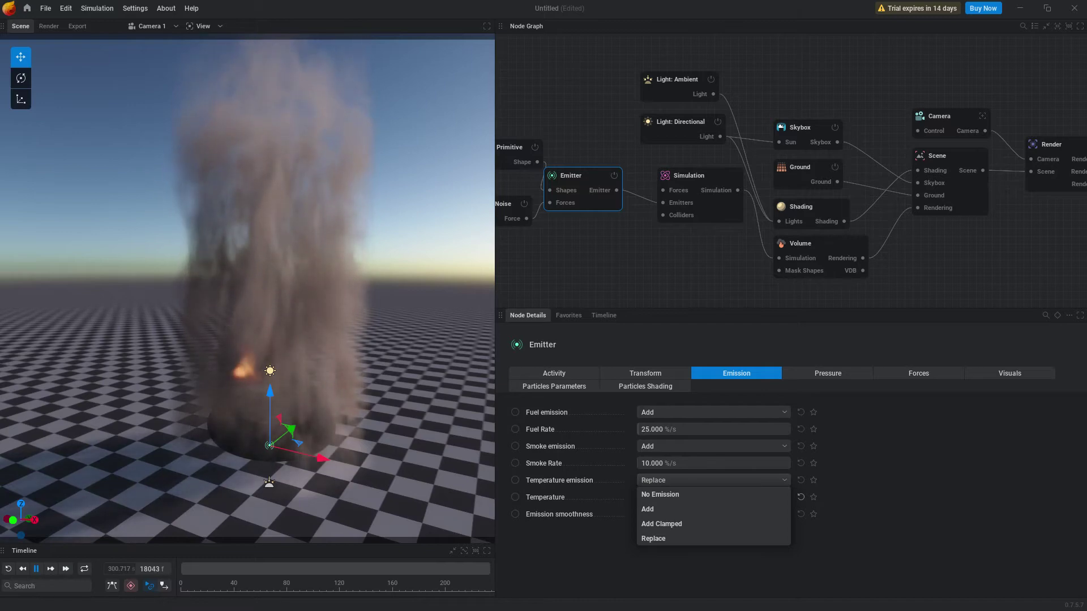
left_click(680, 495)
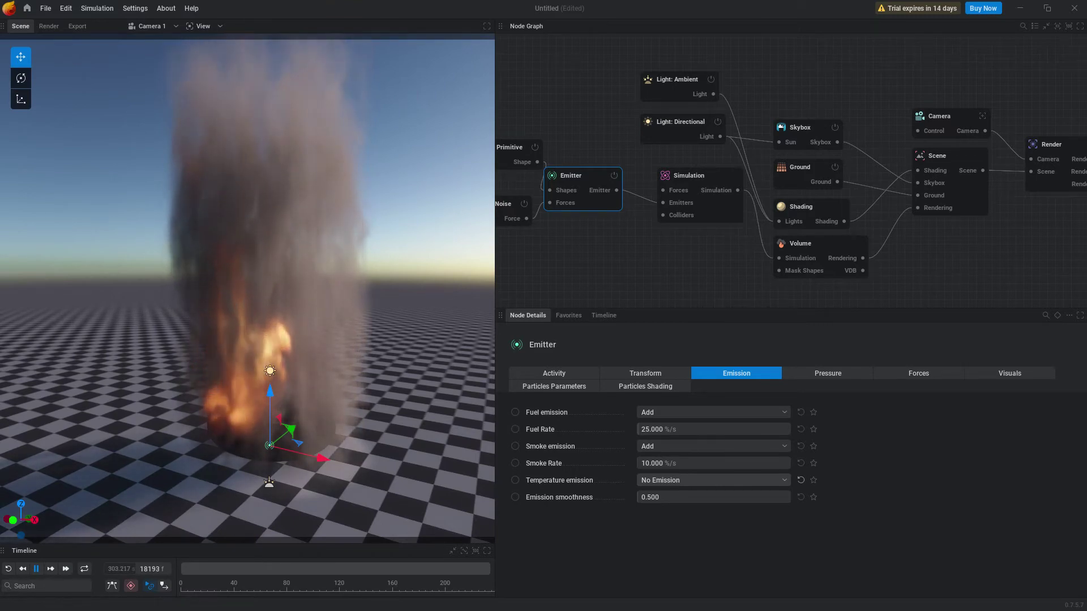
left_click(680, 480)
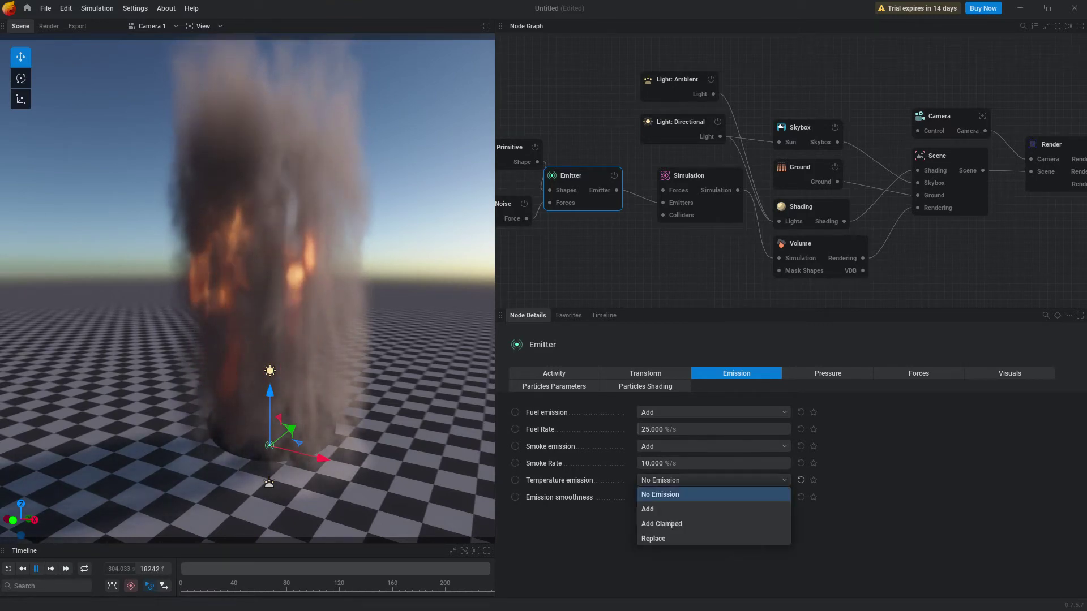
left_click(679, 539)
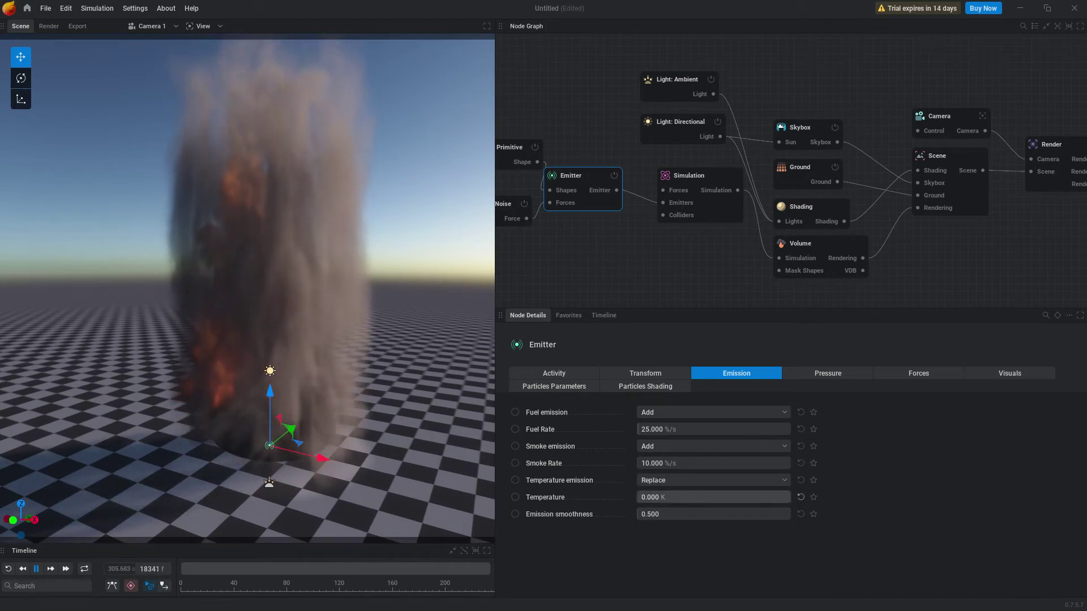
Set the emitter's emission smoothness to 0 and check the available fuel emission modes
left_click(659, 497)
left_click_drag(659, 514, 637, 514)
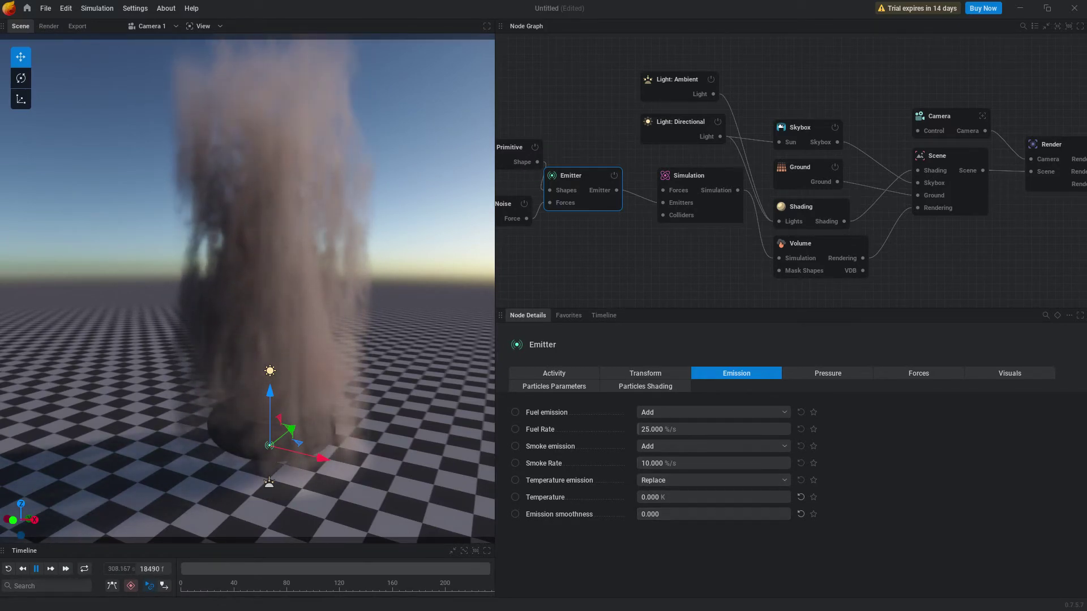
left_click(713, 412)
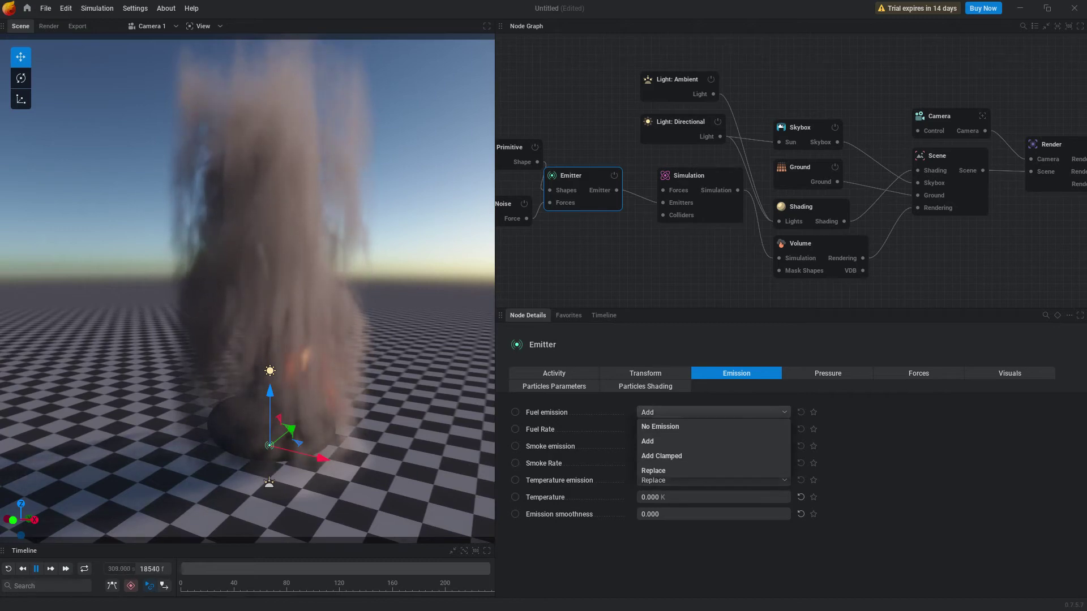
left_click(713, 412)
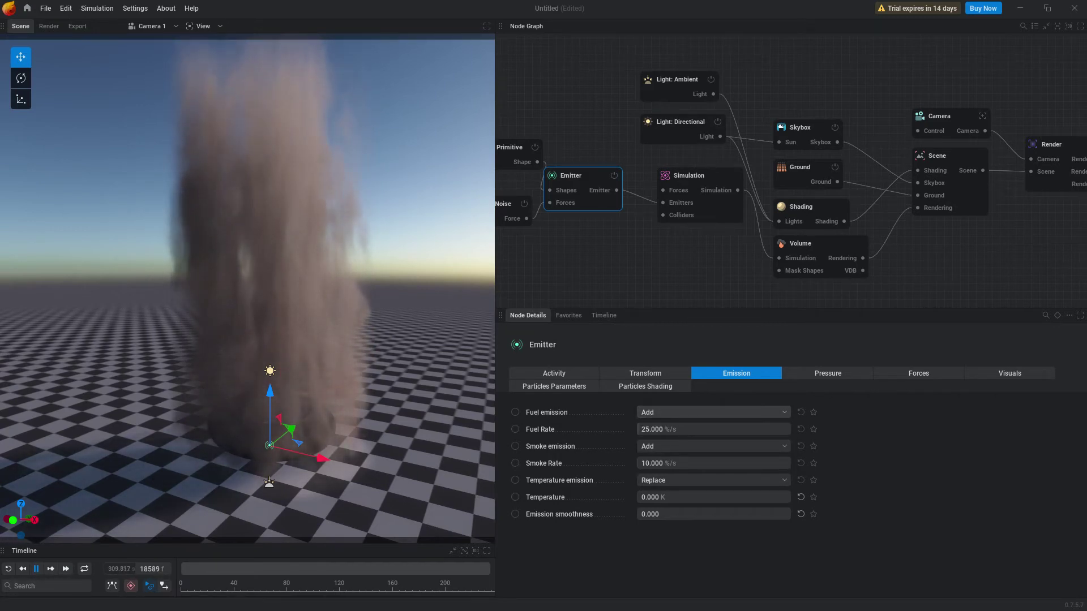
Examine the Emitter node's pressure, forces, visuals, particles shading and particles parameters
left_click(827, 373)
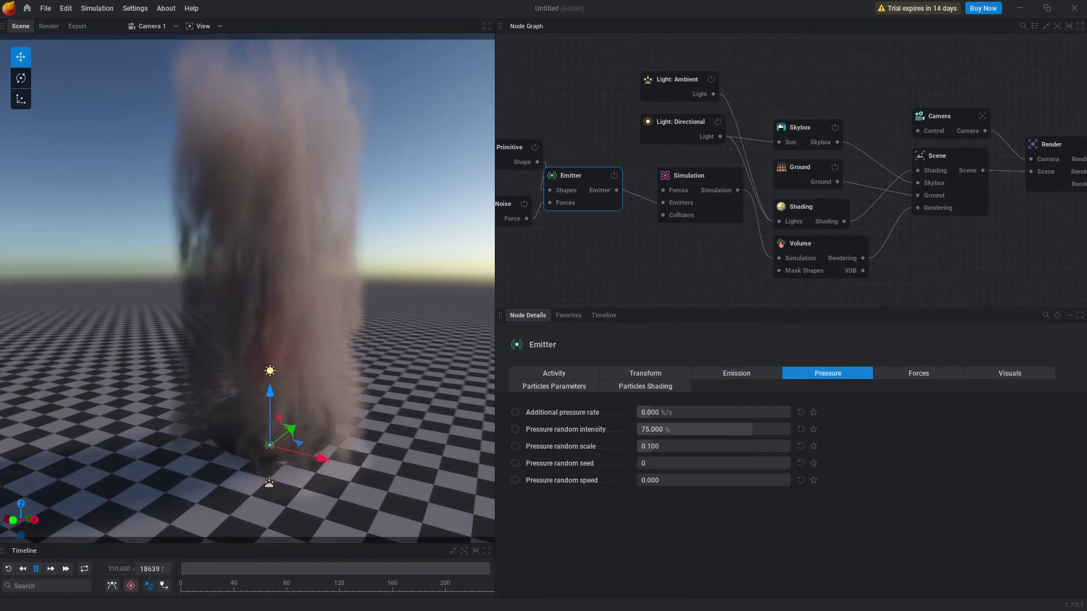
left_click(918, 373)
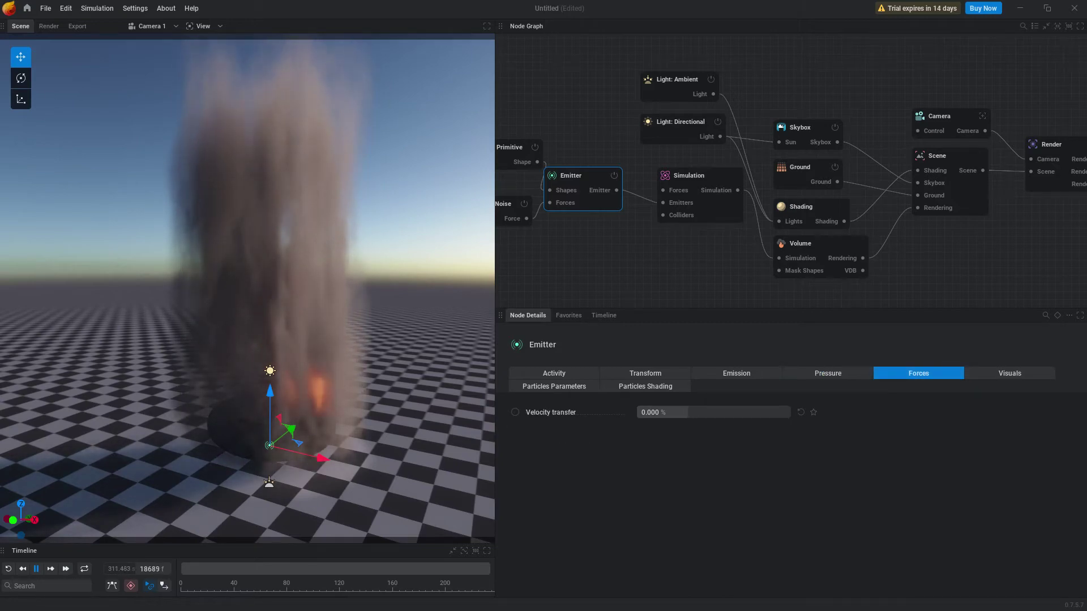
left_click(1009, 373)
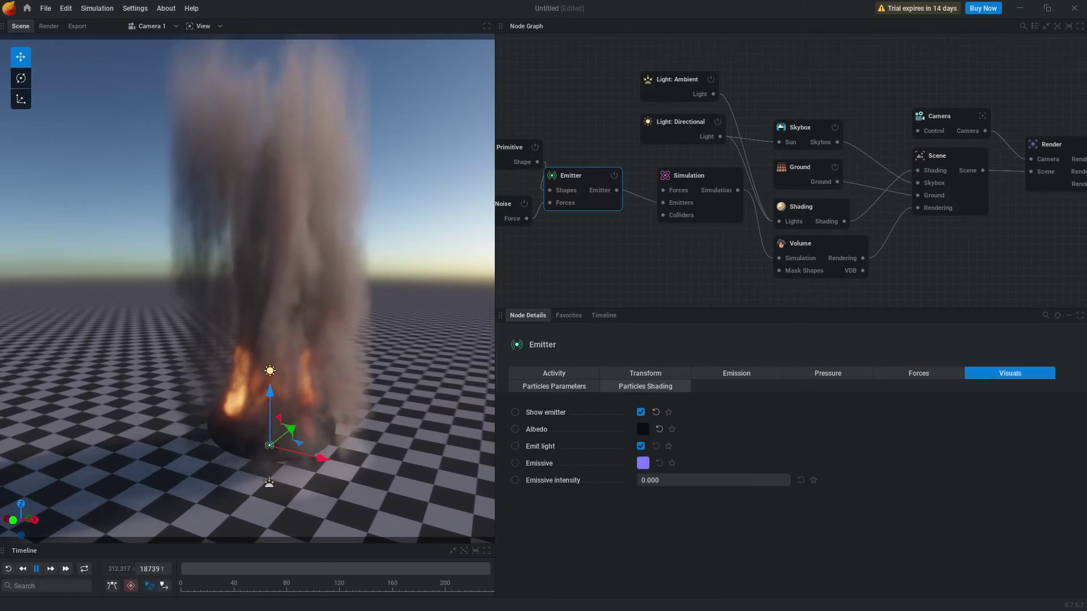
left_click(645, 386)
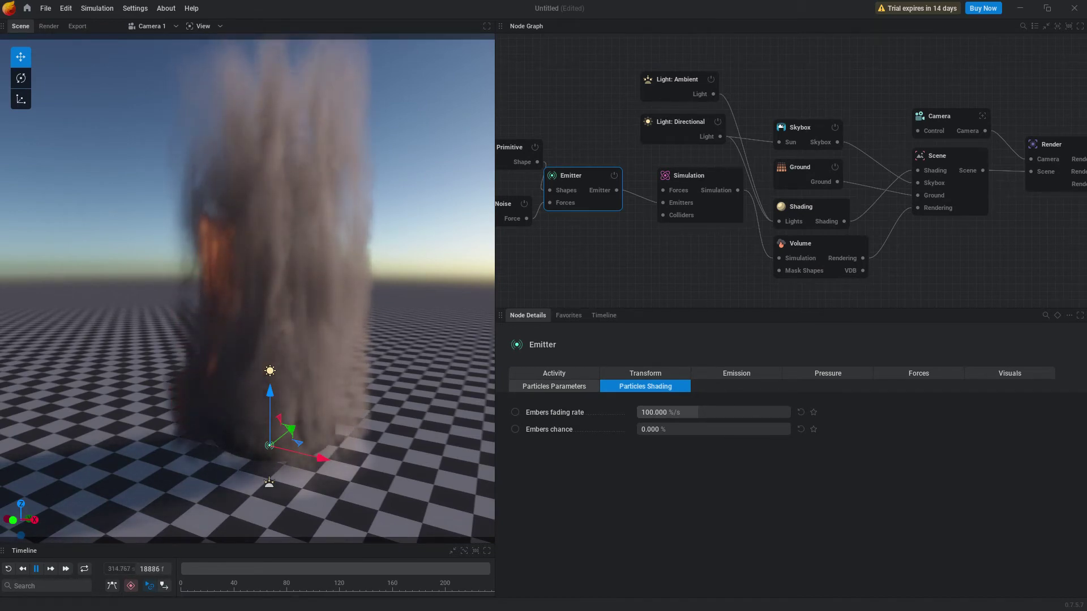
left_click(554, 386)
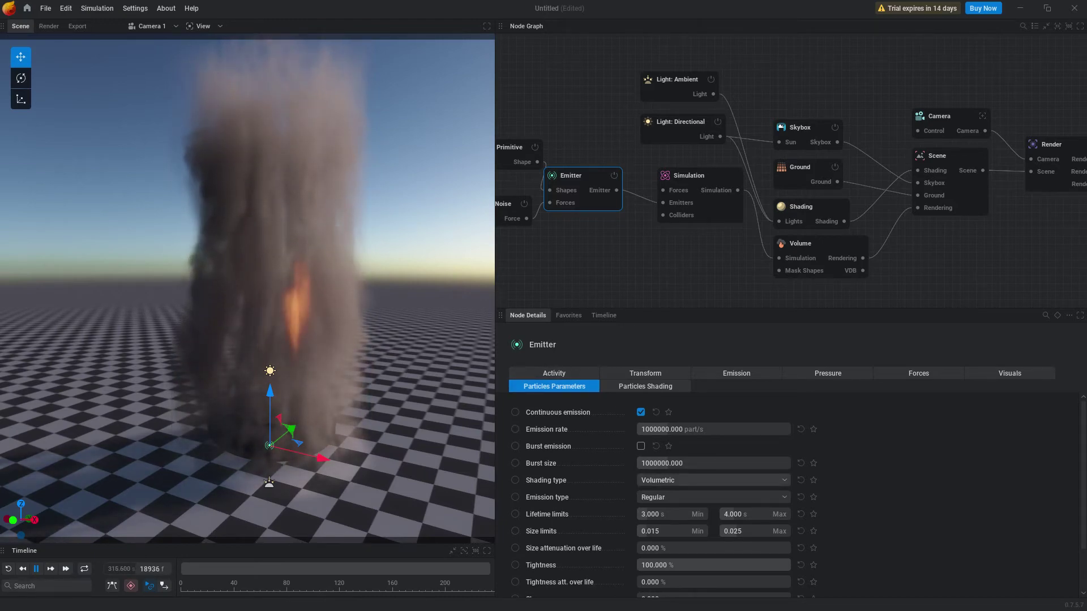
scroll(793, 493, "down", 3)
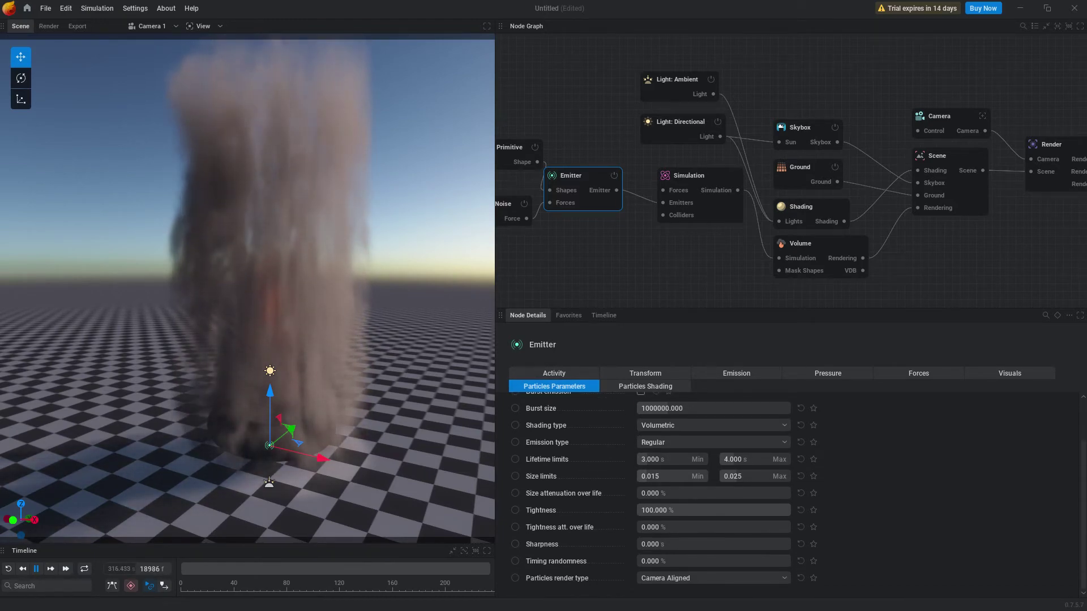
Widen the node graph area to reveal the upstream nodes and show the Shape: Primitive node's parameters
left_click(590, 272)
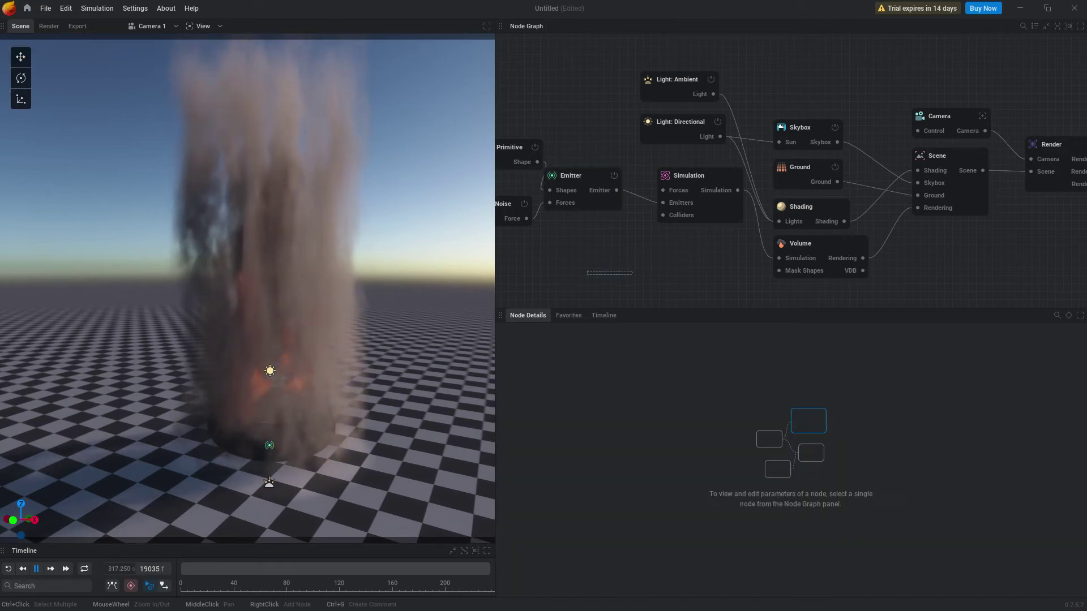
left_click_drag(496, 272, 389, 272)
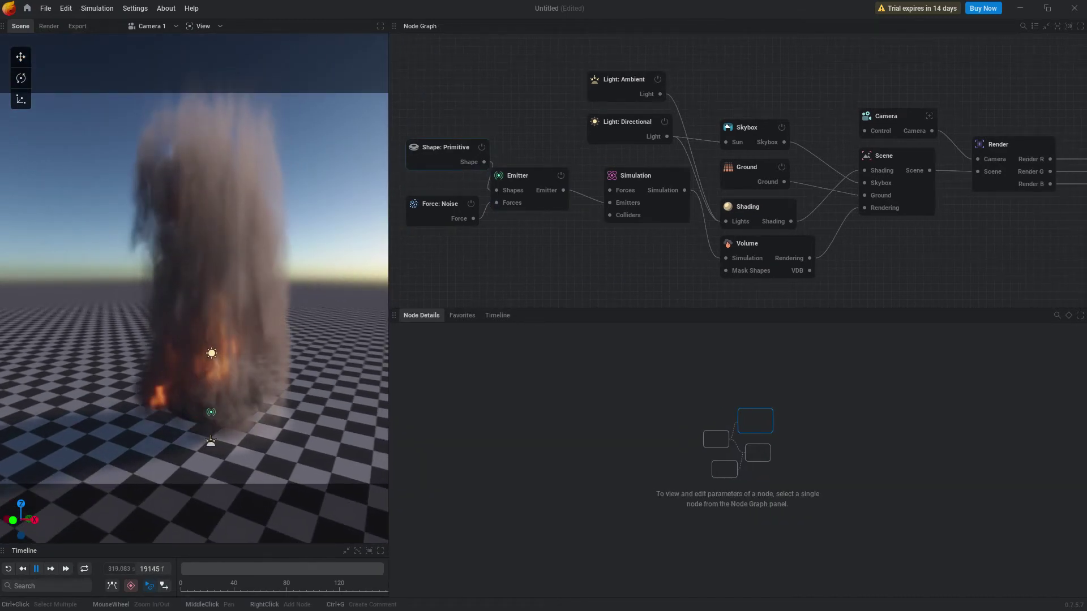
left_click(447, 154)
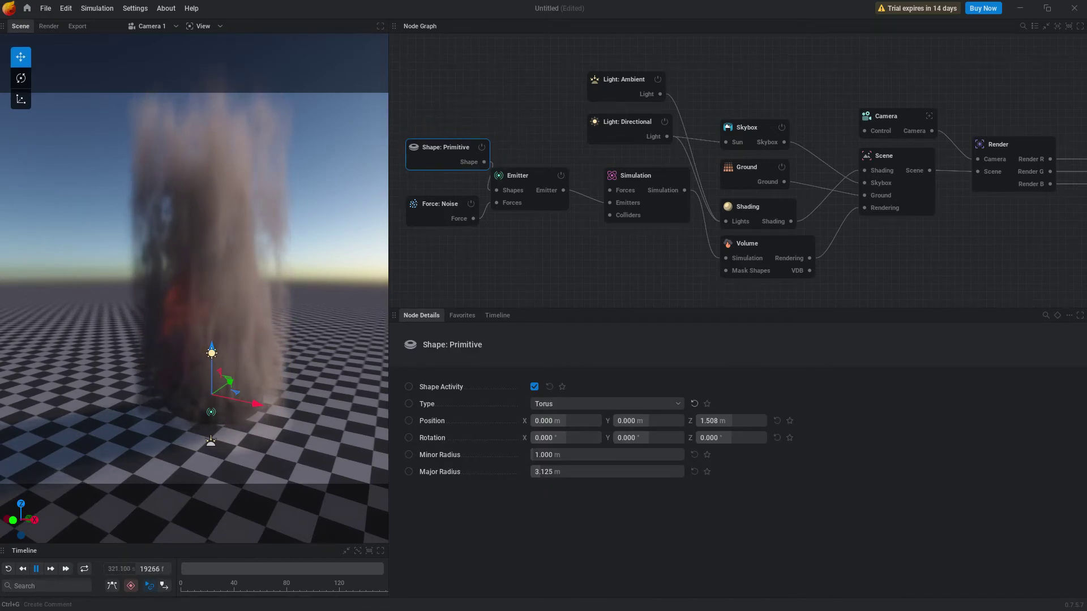
Set the torus shape's minor radius to about 1.333 m and adjust its major radius
mouse_move(535, 455)
left_mouse_down()
mouse_move(559, 454)
mouse_move(543, 455)
left_mouse_up()
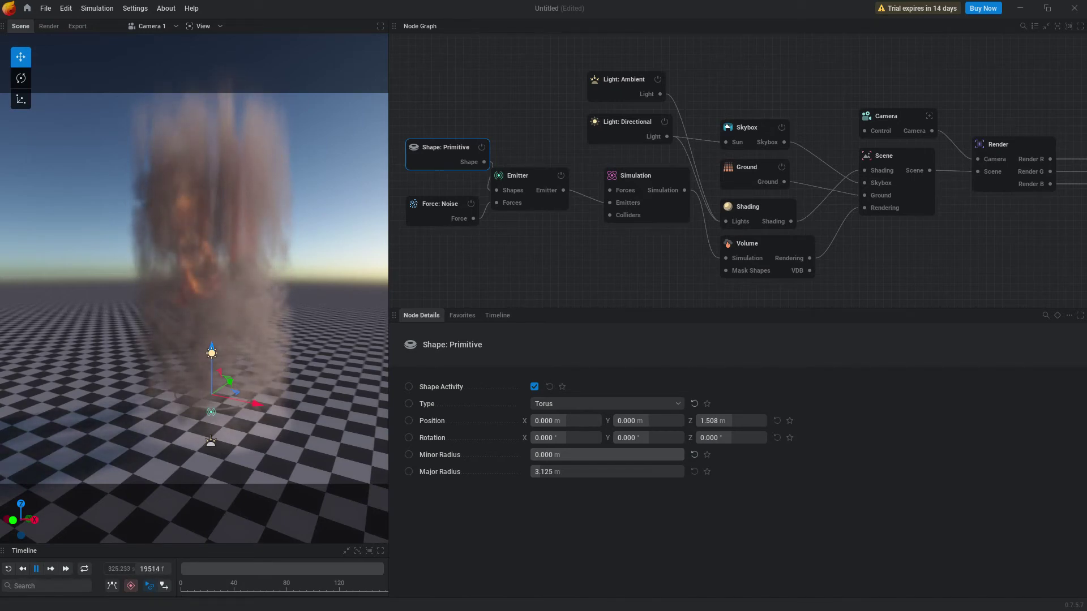
left_click_drag(532, 455, 534, 454)
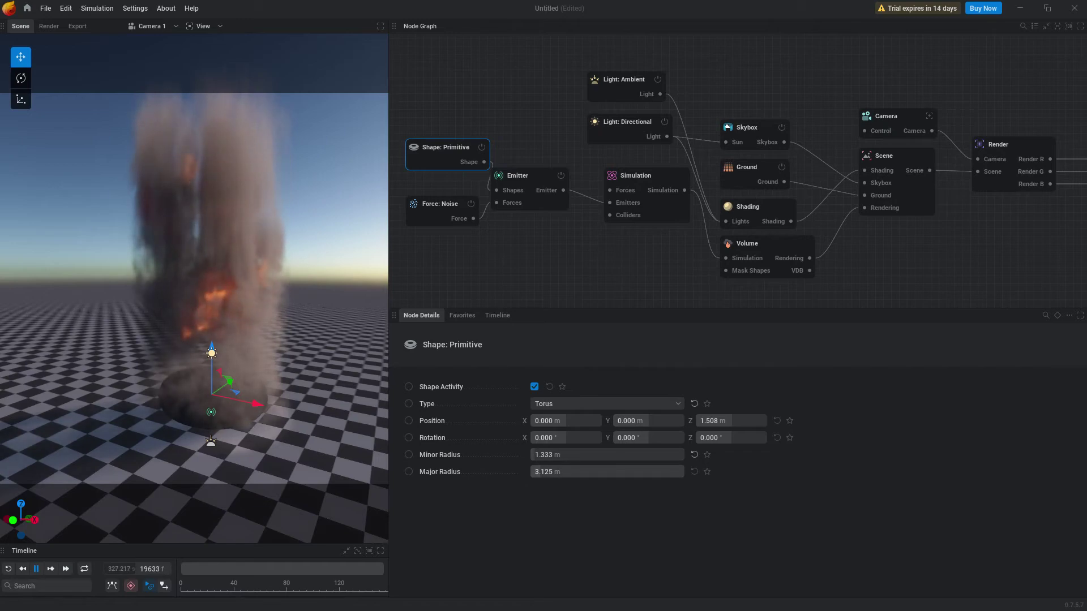
left_click_drag(540, 472, 537, 472)
Change the primitive shape's type to Box and move it up to about 12.6 m on Z
left_click(606, 403)
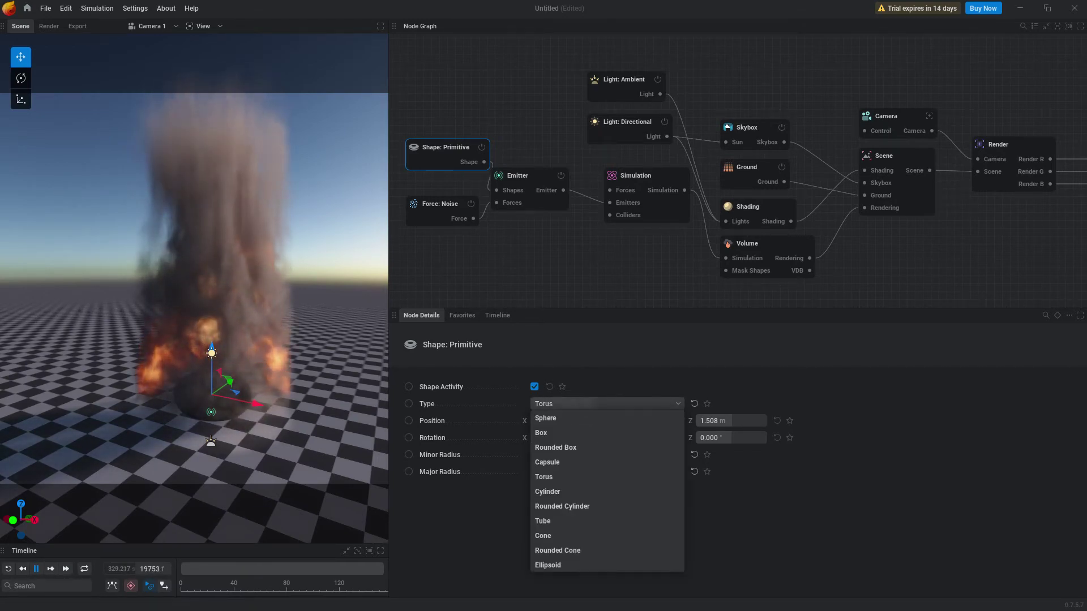
left_click(552, 433)
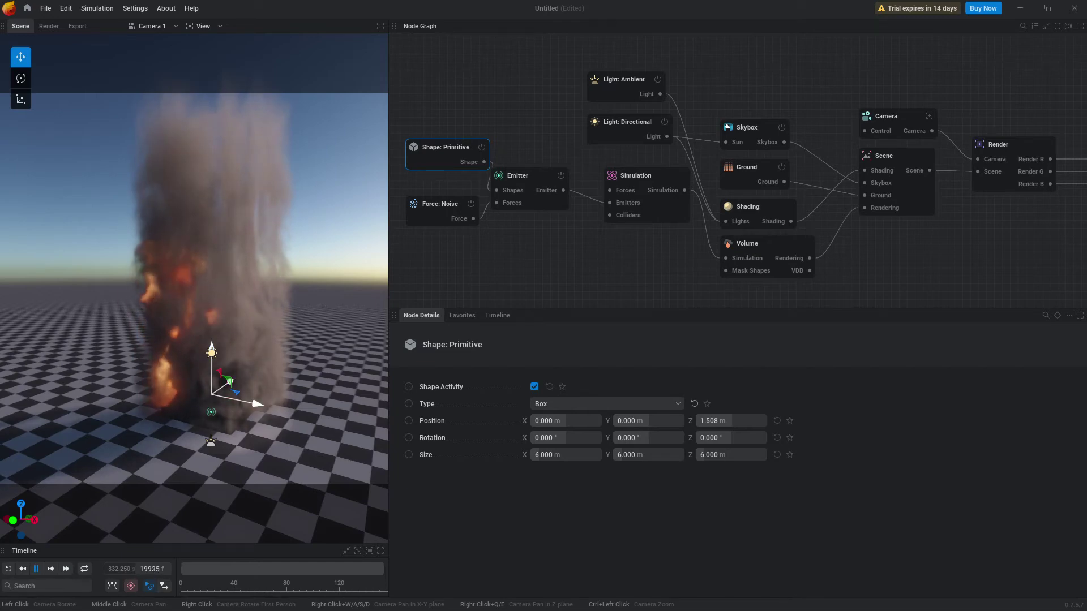
left_click_drag(212, 348, 212, 347)
left_click_drag(212, 293, 212, 320)
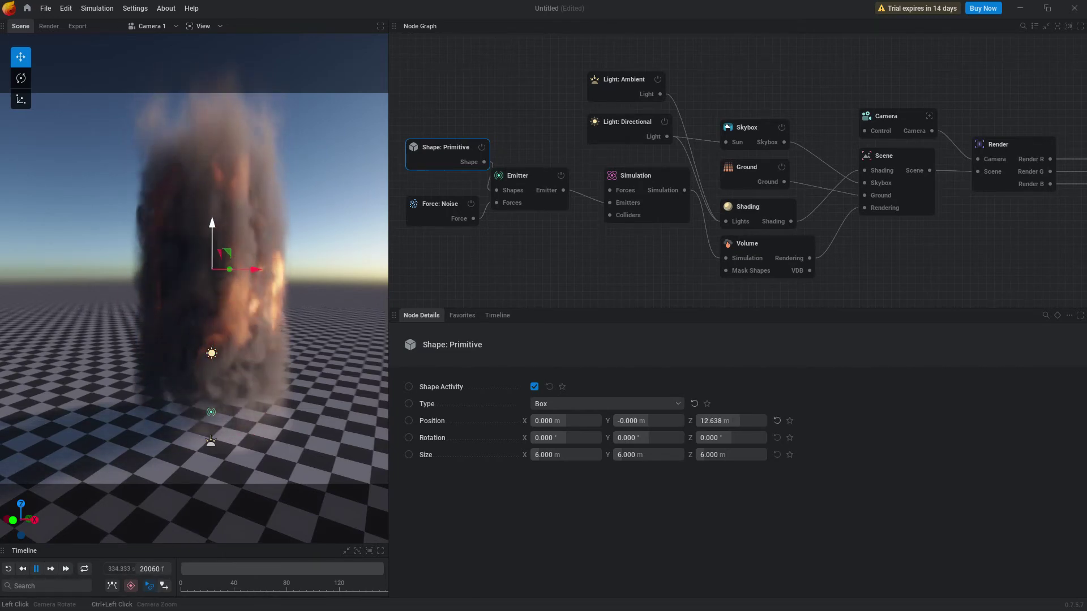
Move the box shape up to about 14.3 m on Z and over to about 1.5 m on X
left_click_drag(256, 238, 256, 238)
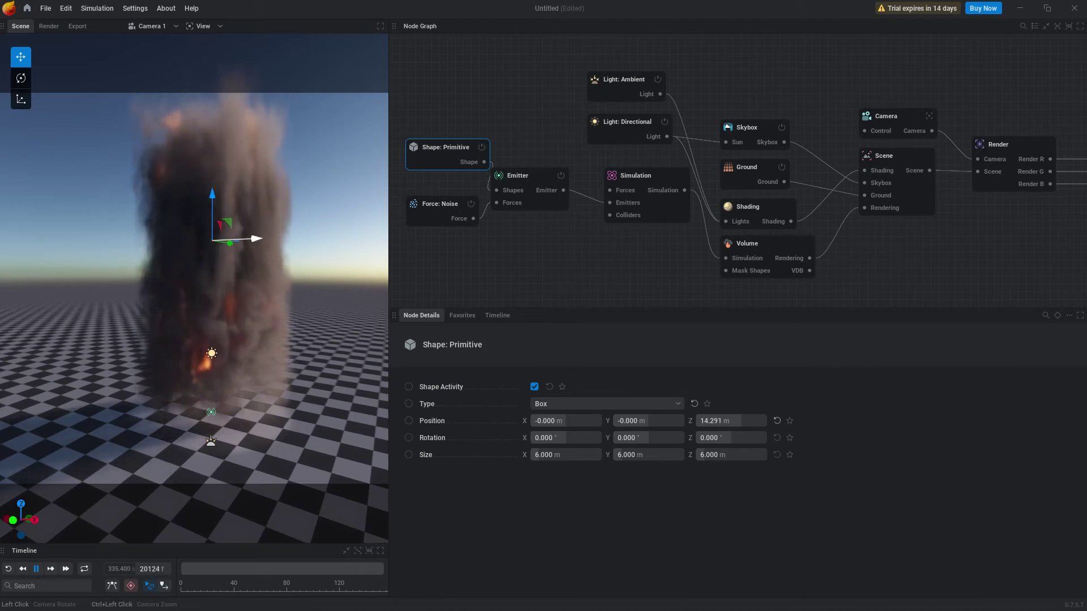
mouse_move(160, 243)
left_mouse_down()
mouse_move(111, 245)
mouse_move(158, 243)
left_mouse_up()
left_click_drag(250, 238, 273, 238)
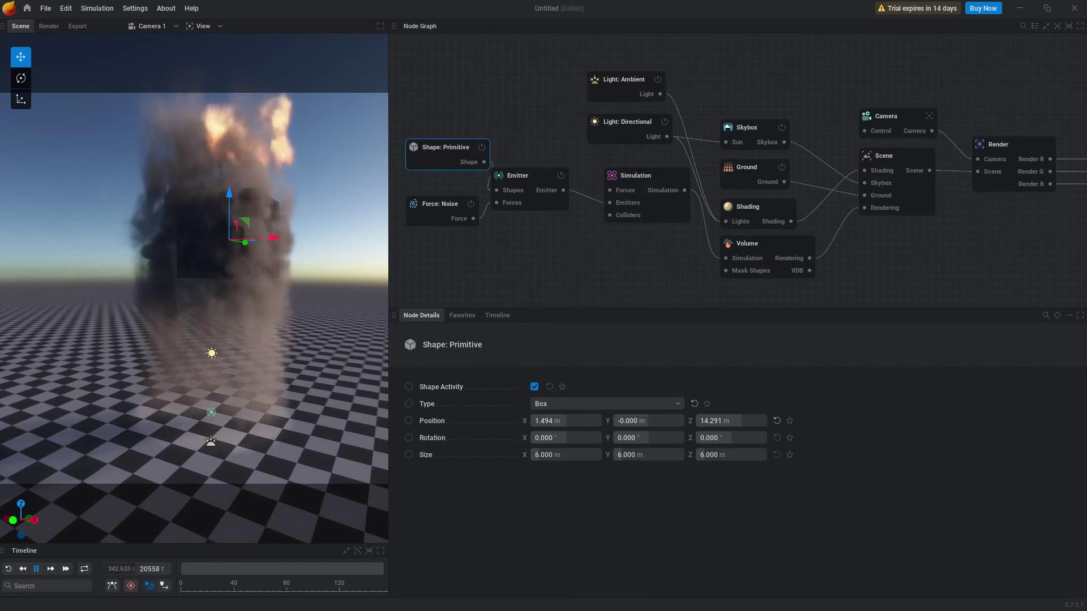
left_click(534, 387)
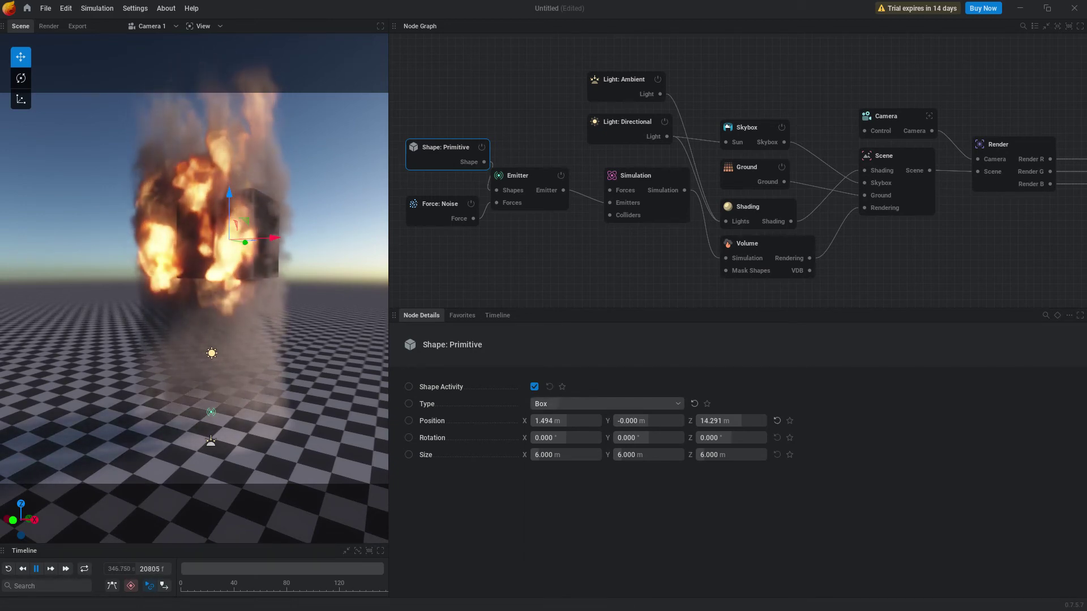
Try the Rounded Box and Cylinder types on the primitive shape
left_click(606, 404)
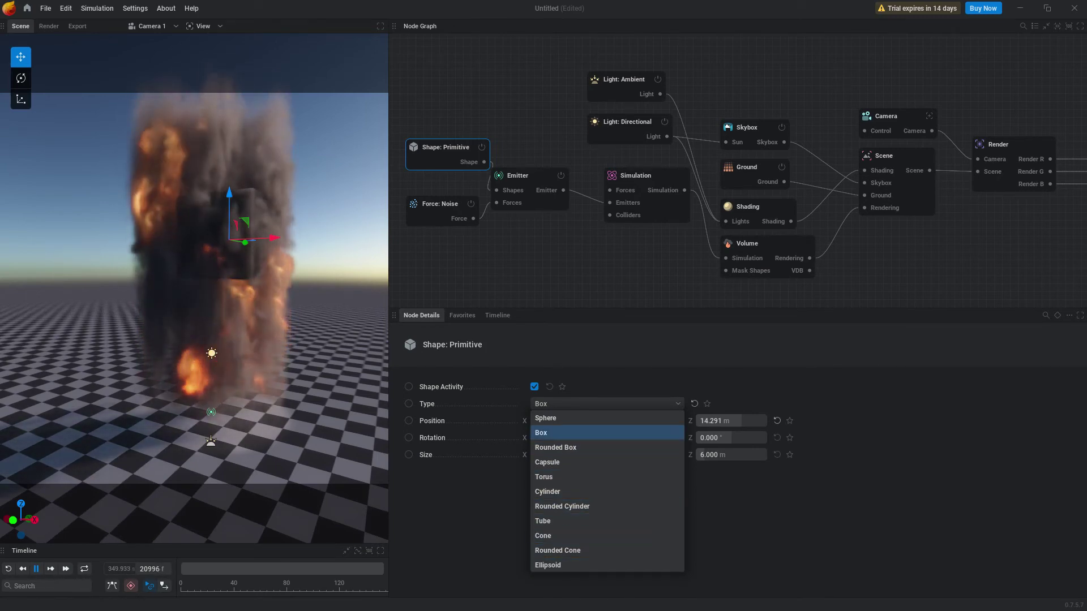
left_click(555, 448)
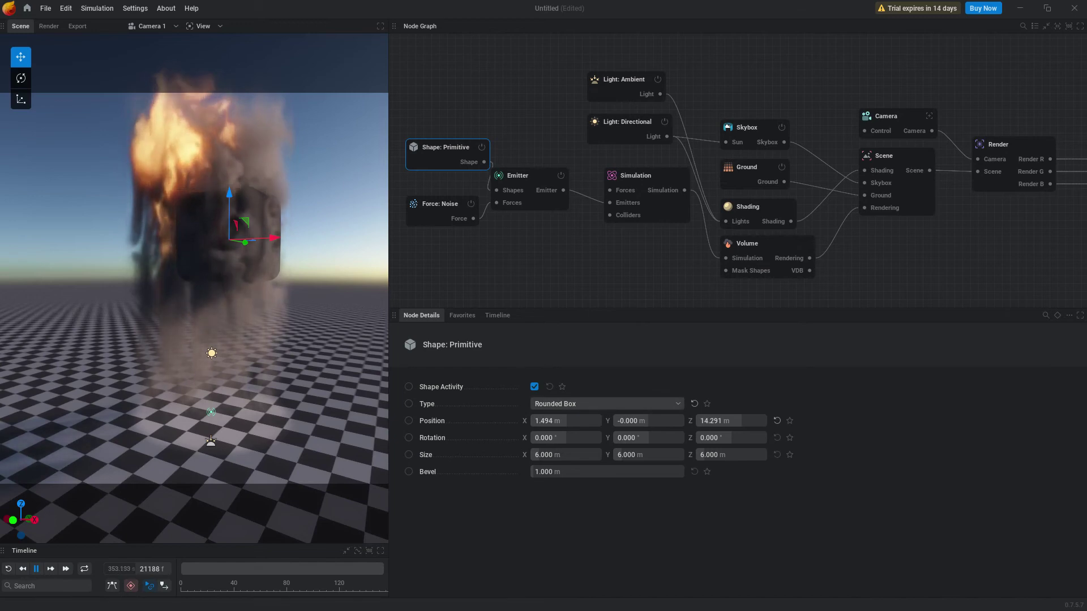
left_click(606, 403)
key("Down")
key("Down")
key("Down")
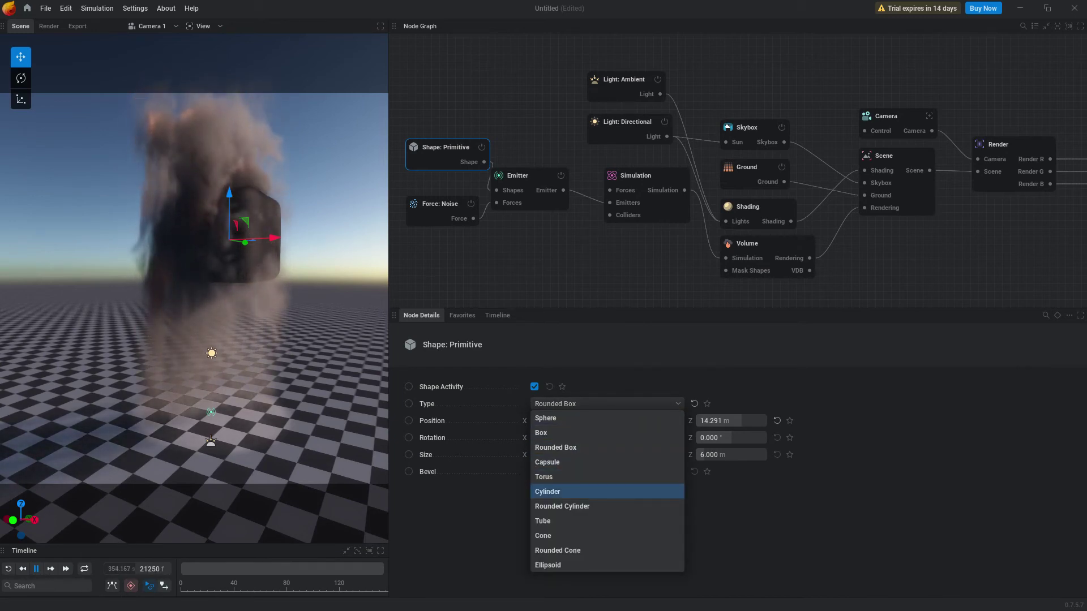
key("Return")
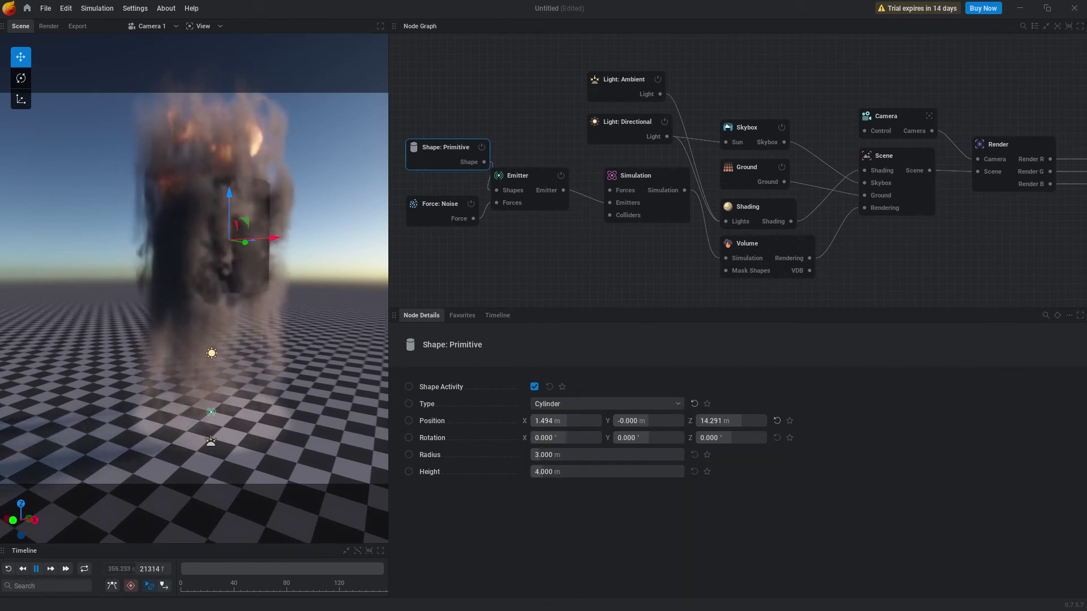
Change the primitive shape's type to Cone and set its height to about 12.833 m
left_click(607, 403)
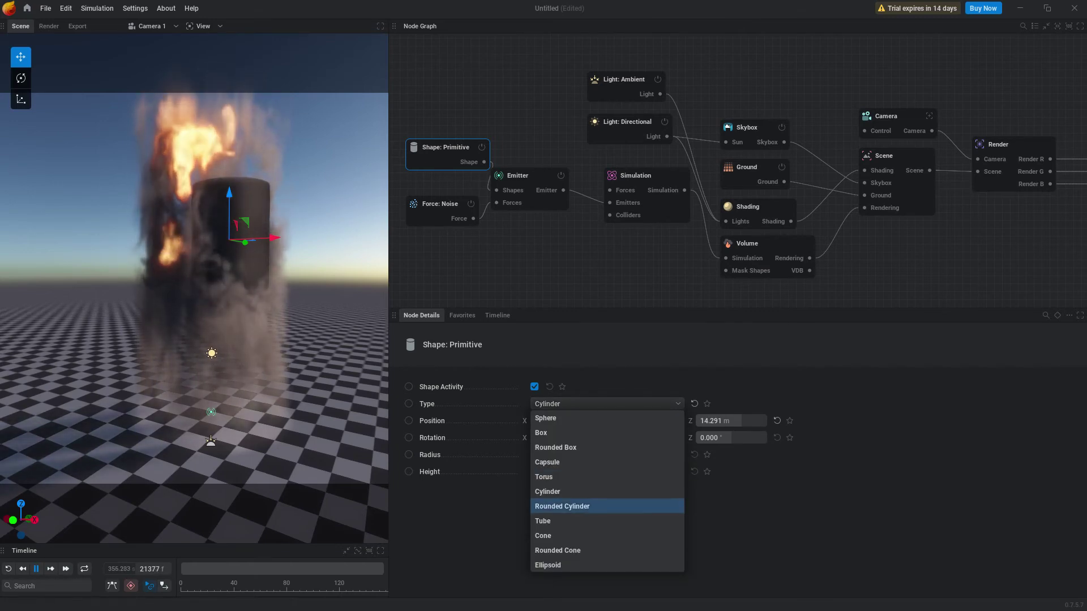
key("Down")
key("Down")
key("Down")
key("Return")
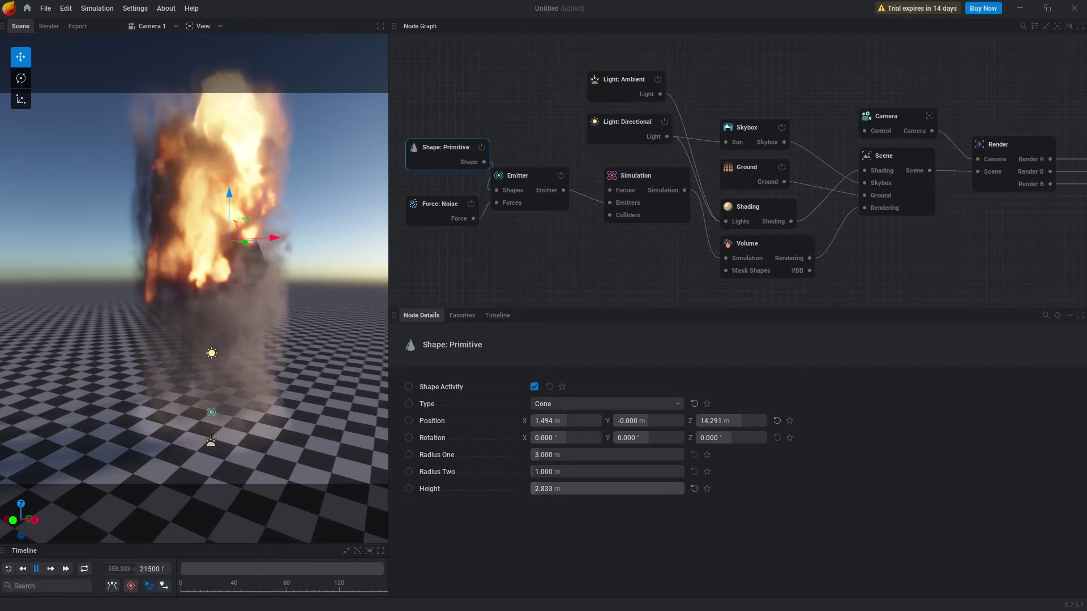
left_click_drag(537, 489, 574, 489)
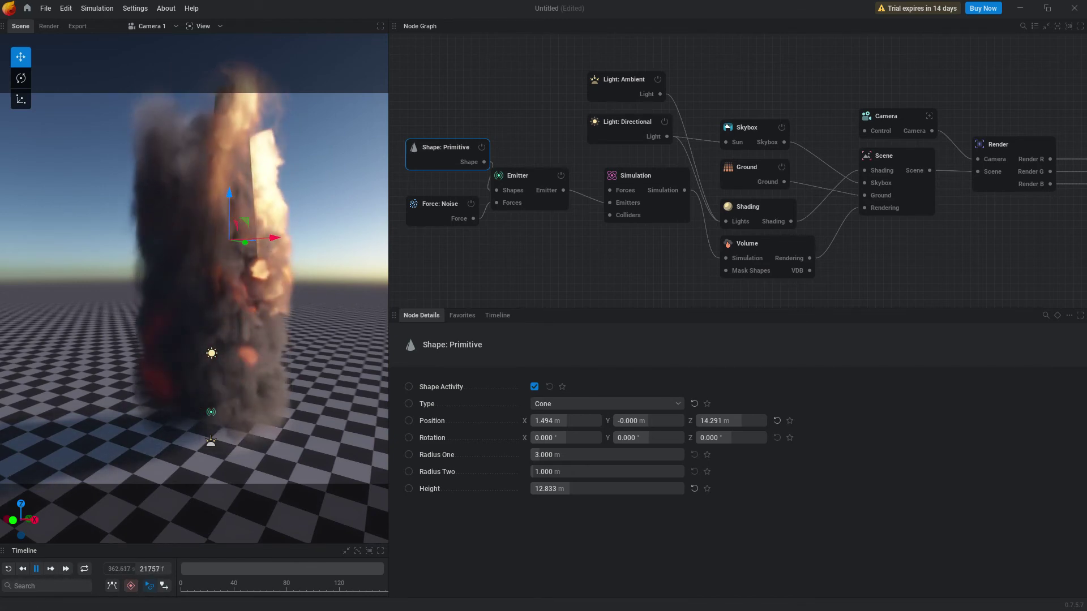
Add a Shape: Particles node to the graph and place it above the Shape: Primitive node
right_click(472, 92)
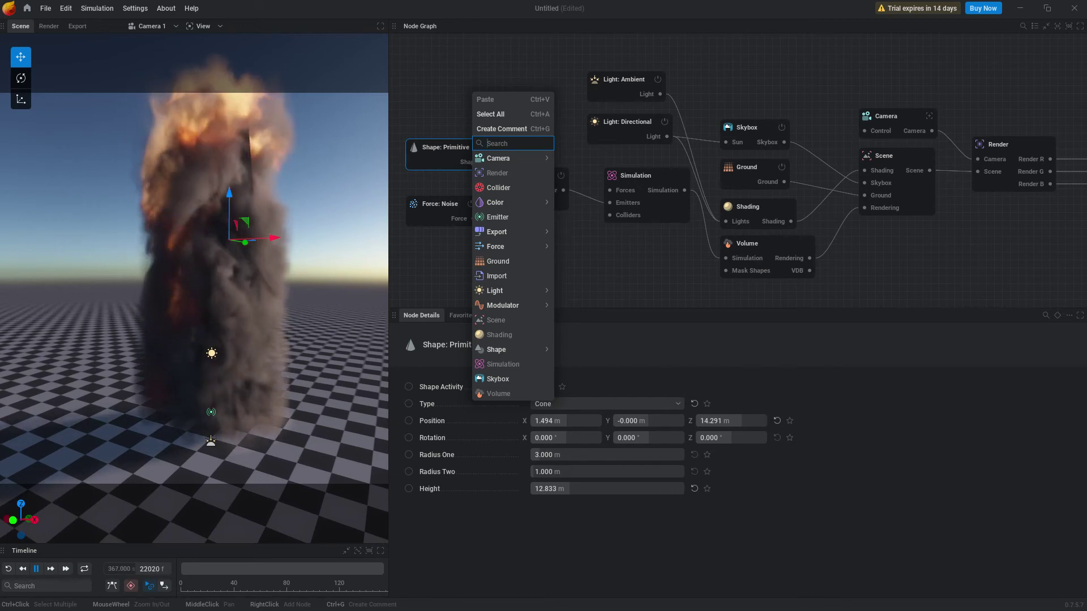
mouse_move(510, 350)
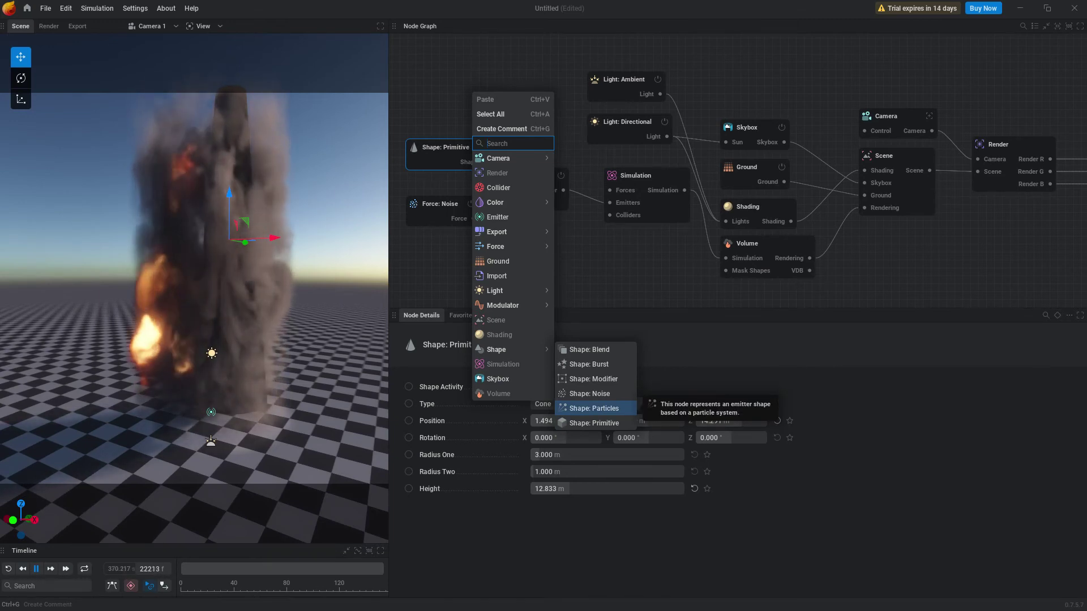
left_click(594, 409)
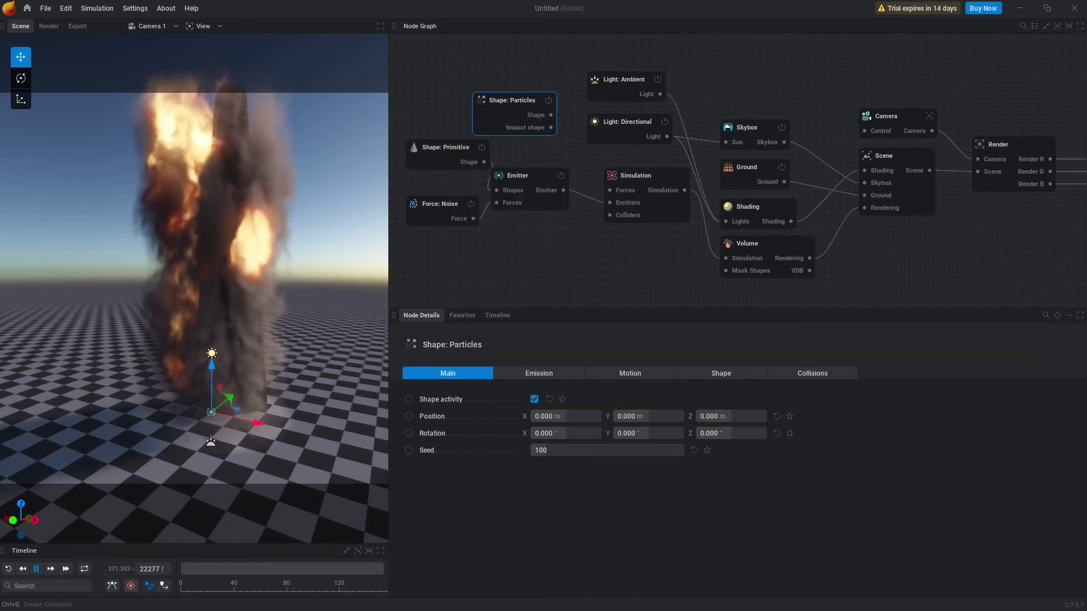
left_click_drag(509, 100, 440, 85)
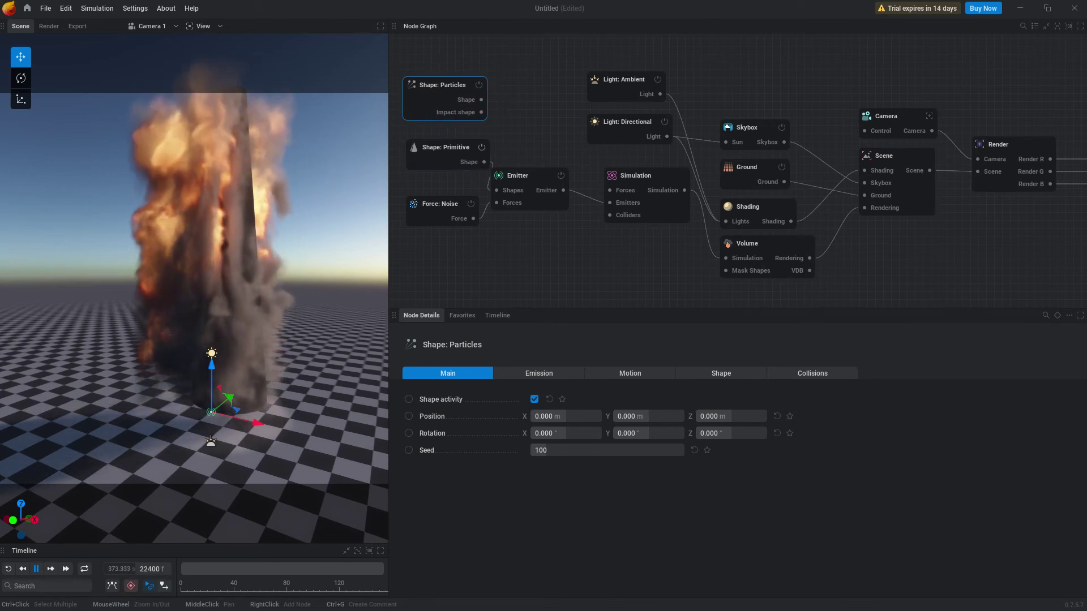
Move aside and disable the Shape: Primitive node, and connect the Shape: Particles node's Shape output to the Emitter's Shapes input
left_click_drag(448, 147, 527, 58)
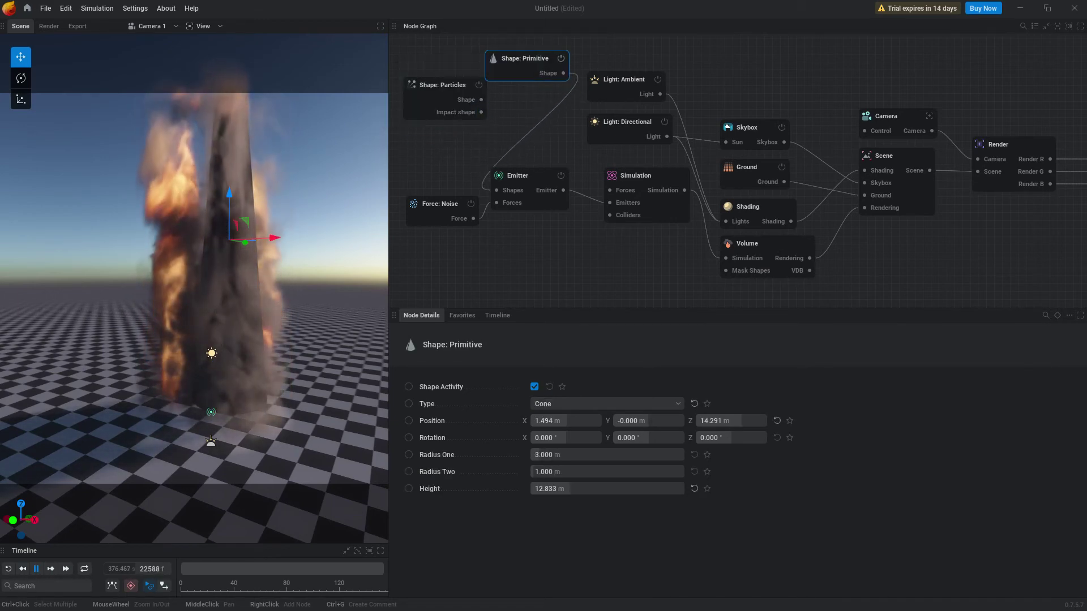
left_click(560, 59)
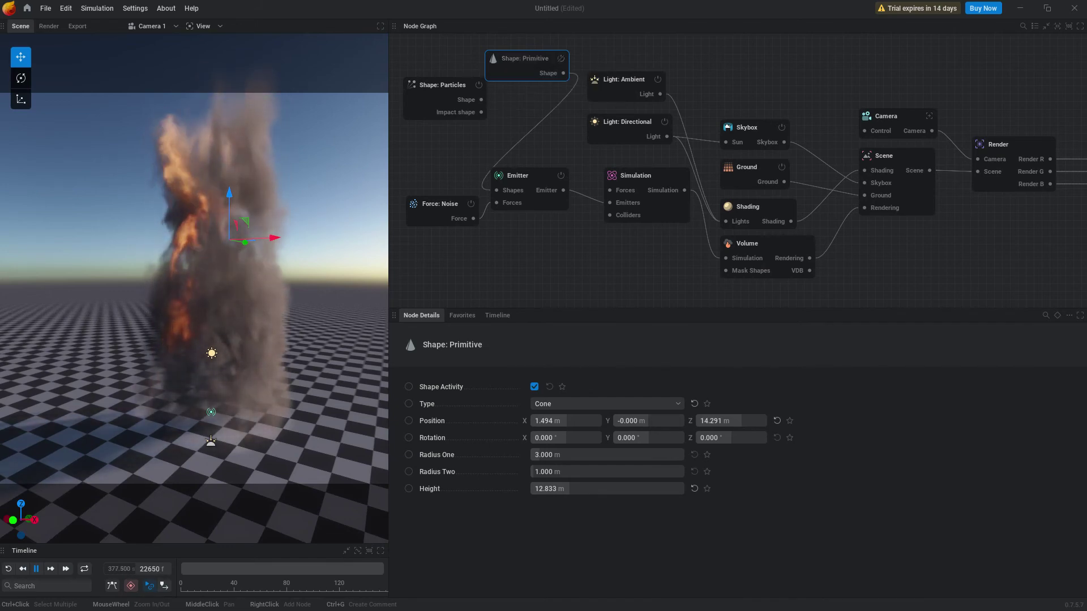
left_click_drag(481, 100, 496, 190)
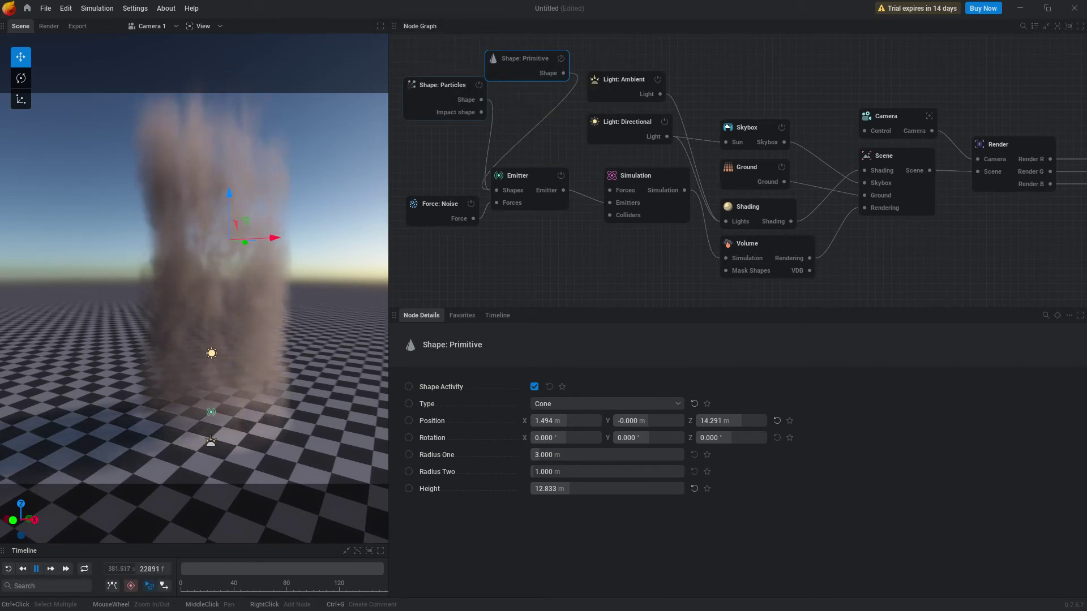
left_click_drag(442, 85, 436, 137)
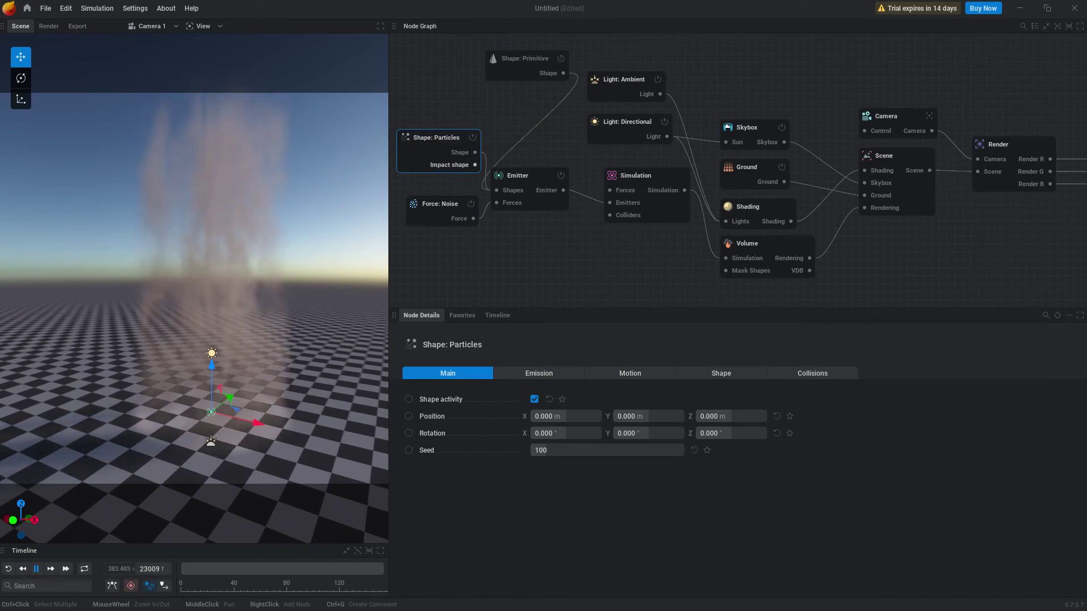
left_click_drag(436, 137, 433, 91)
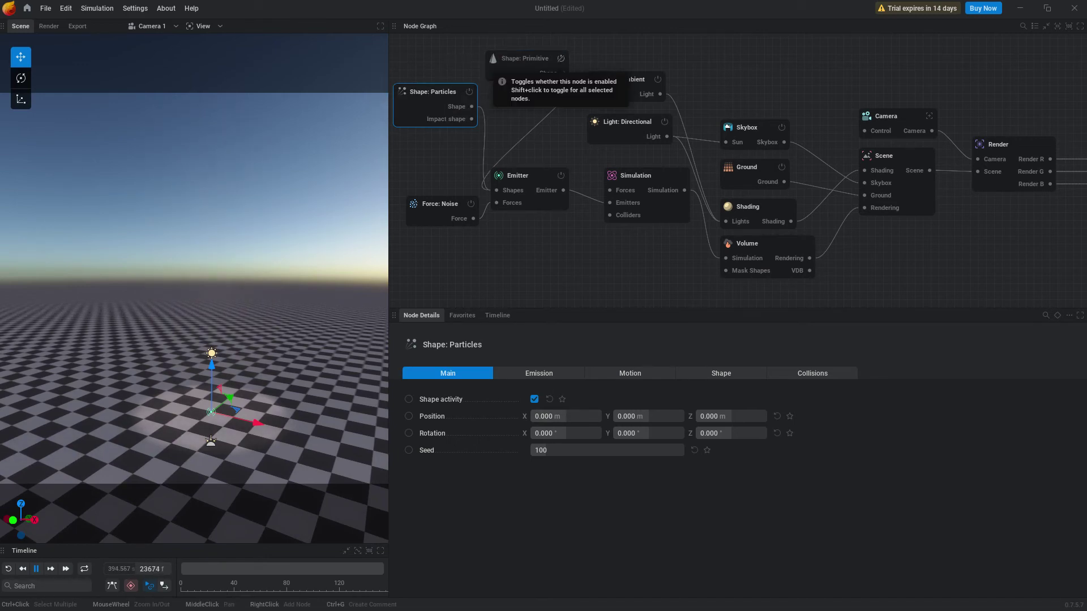
Disable the Shape: Particles node and re-enable the Shape: Primitive node
left_click(470, 91)
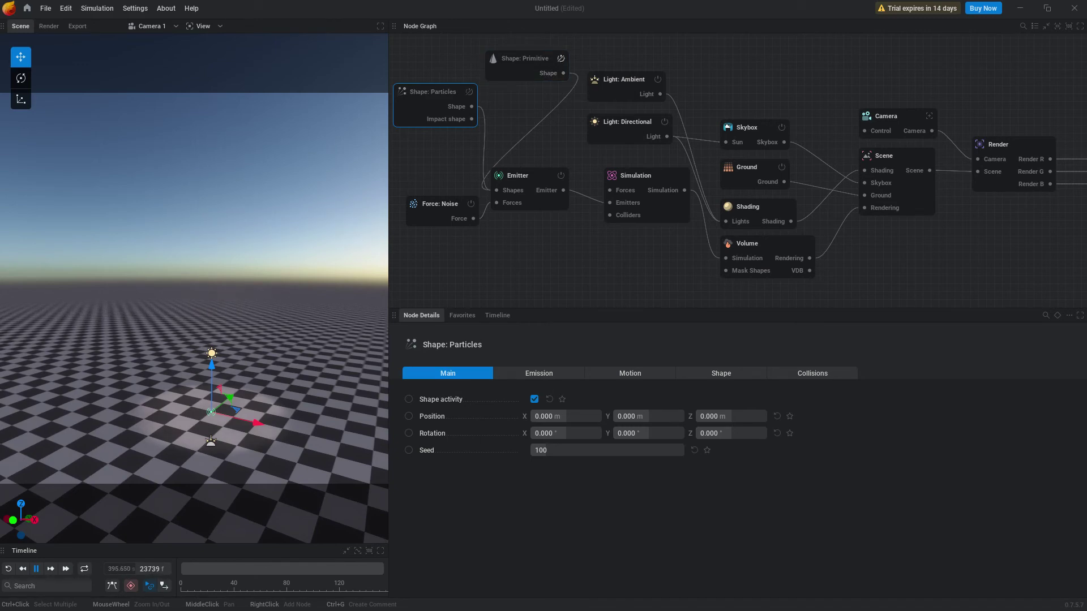
left_click(560, 58)
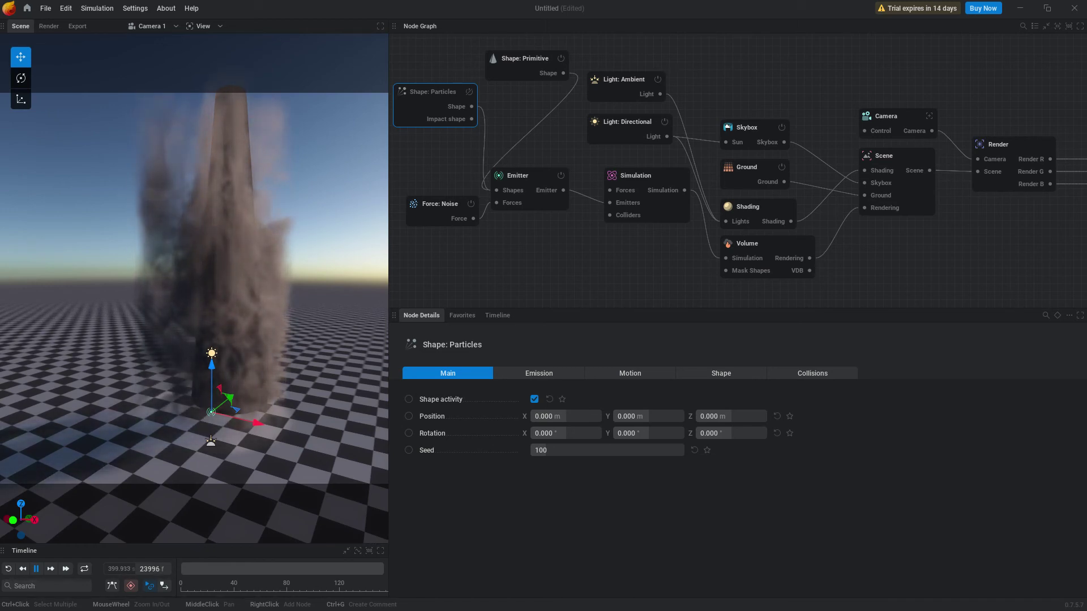
Set the Shape: Particles emission to the Continuous spawn type and the Range initial position type
left_click(539, 373)
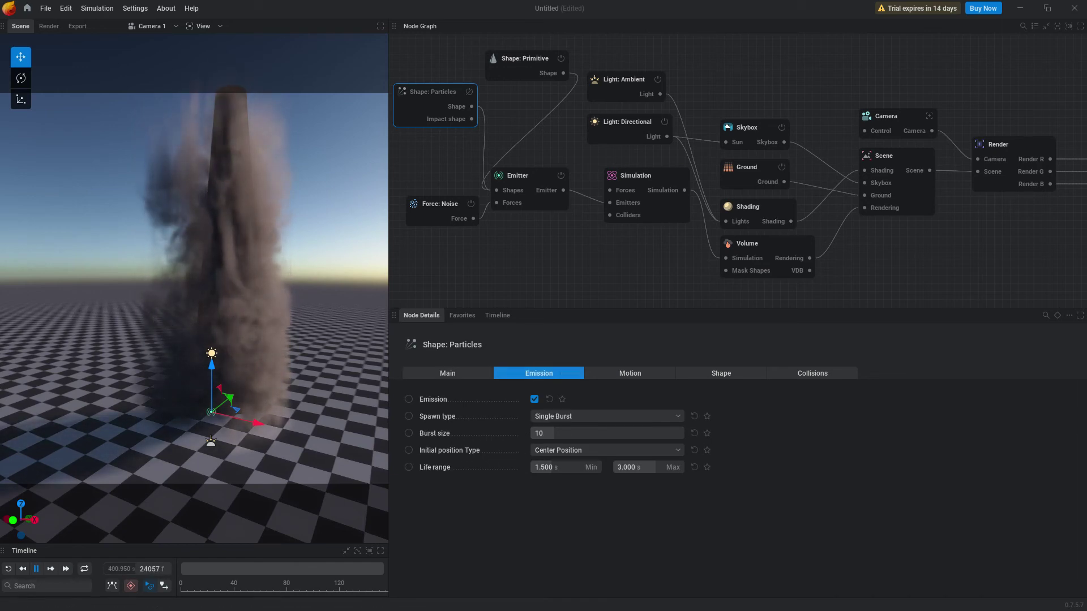
left_click(606, 416)
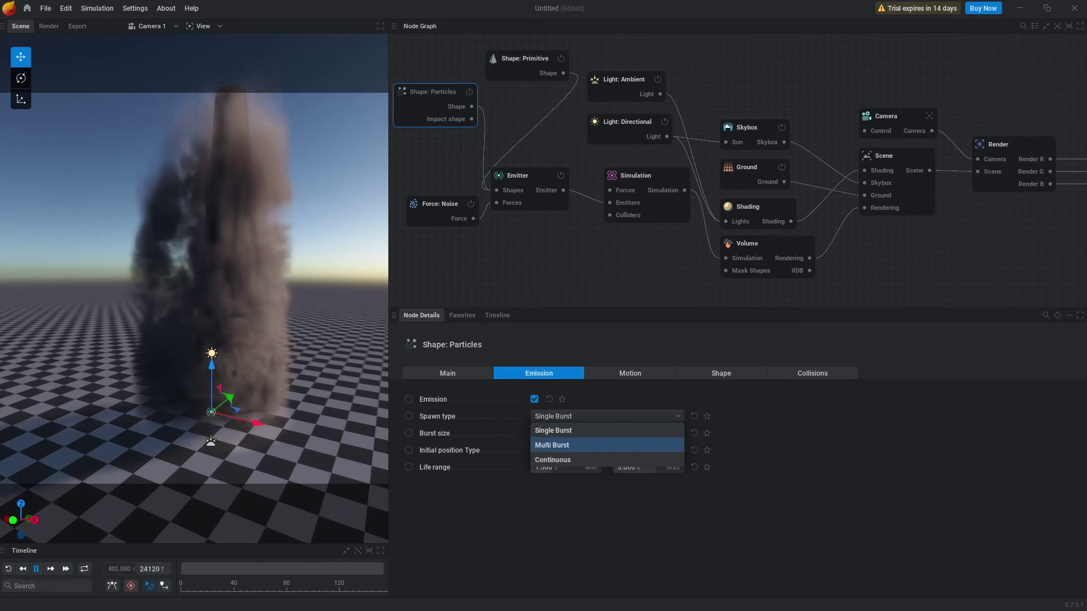
left_click(568, 459)
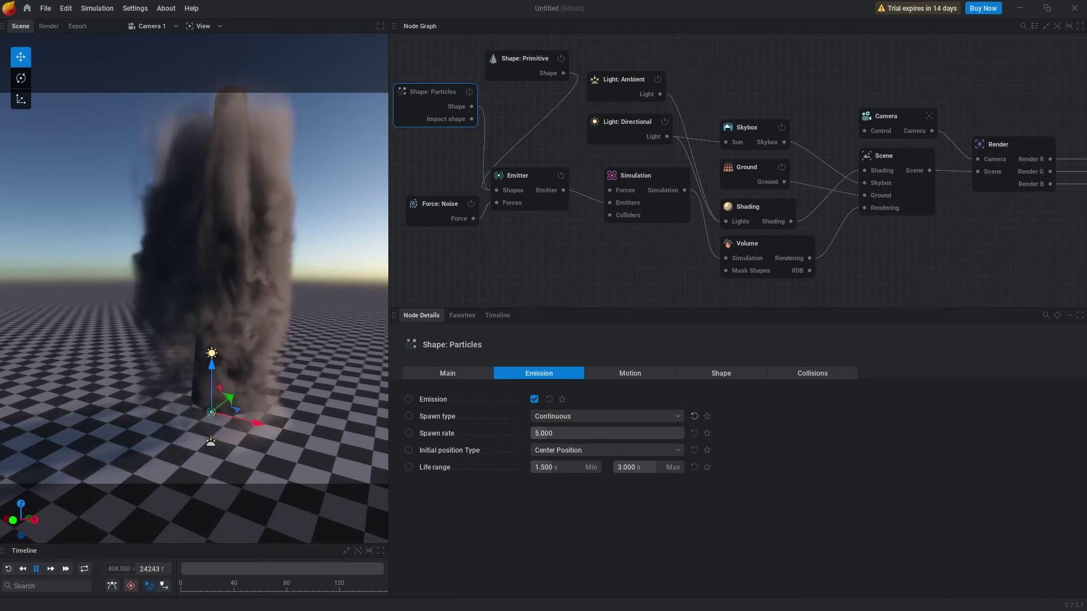
left_click(607, 450)
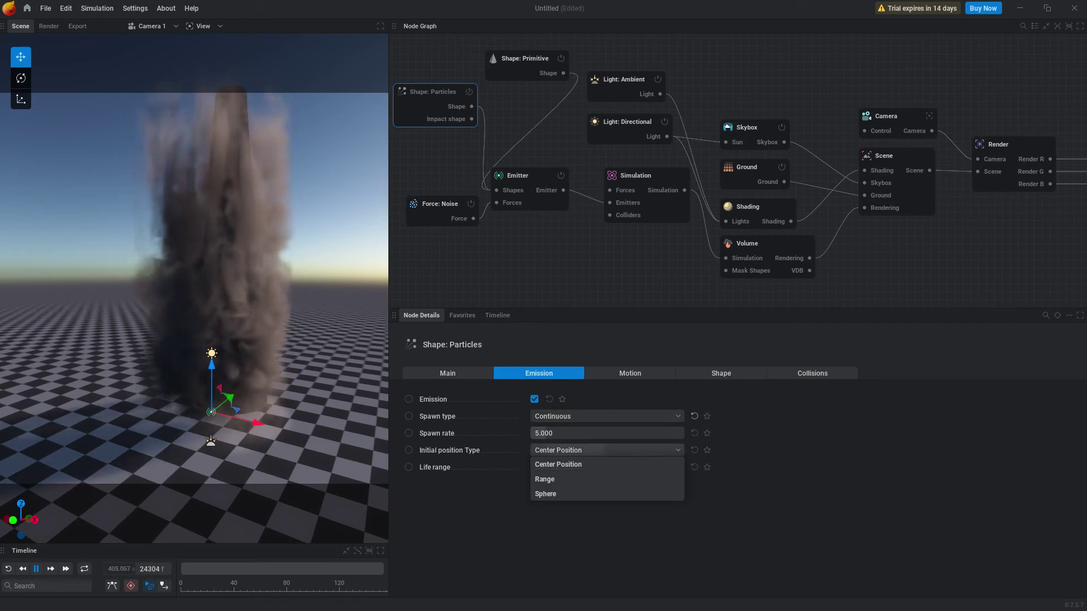
key("Down")
key("Return")
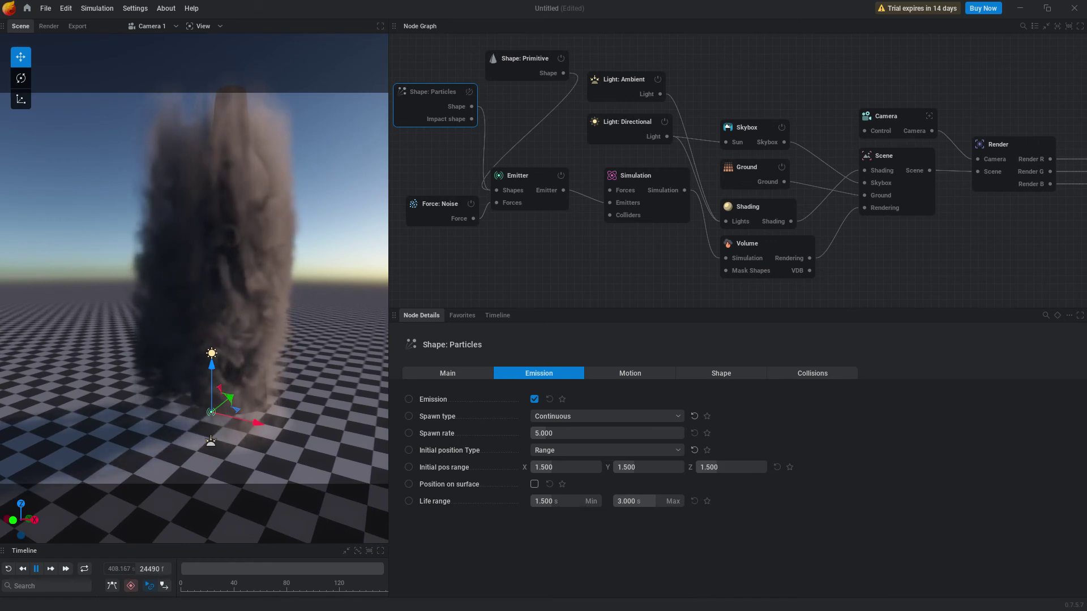
middle_click_drag(211, 354, 187, 359)
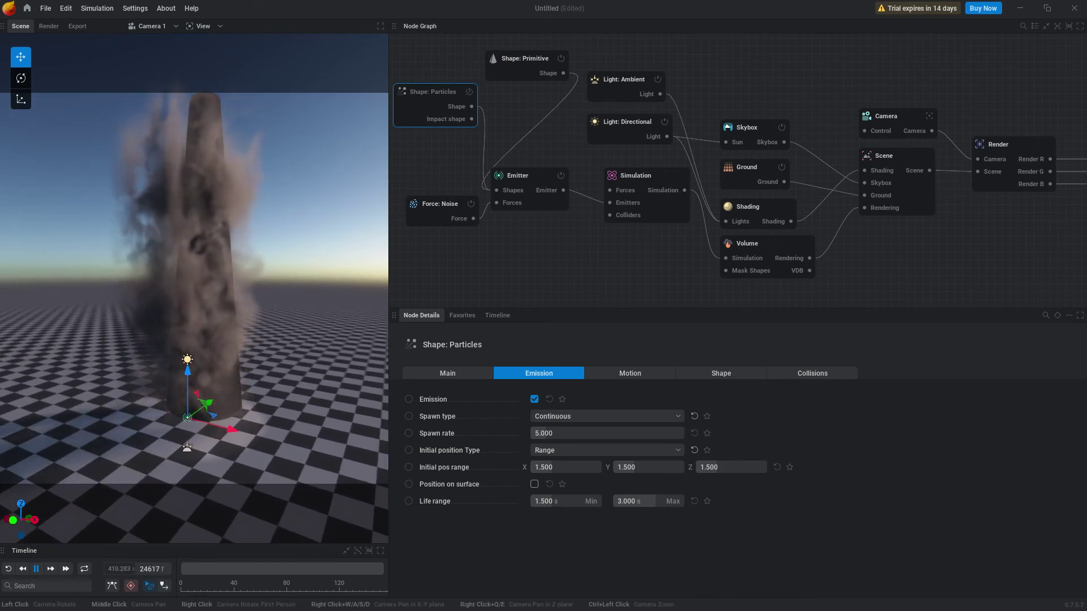
left_click_drag(187, 359, 365, 368)
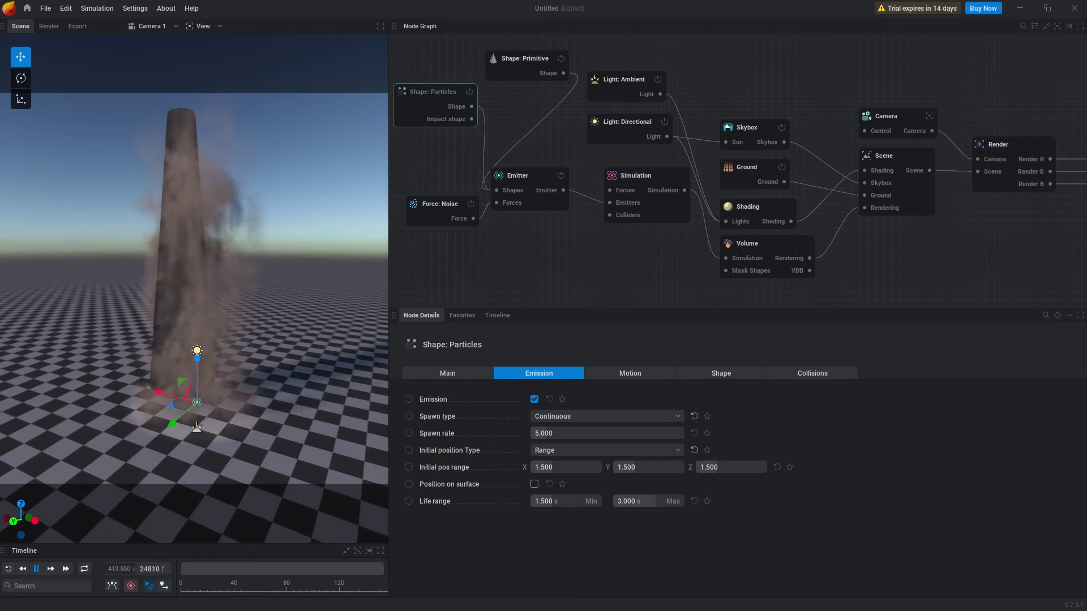
left_click(45, 8)
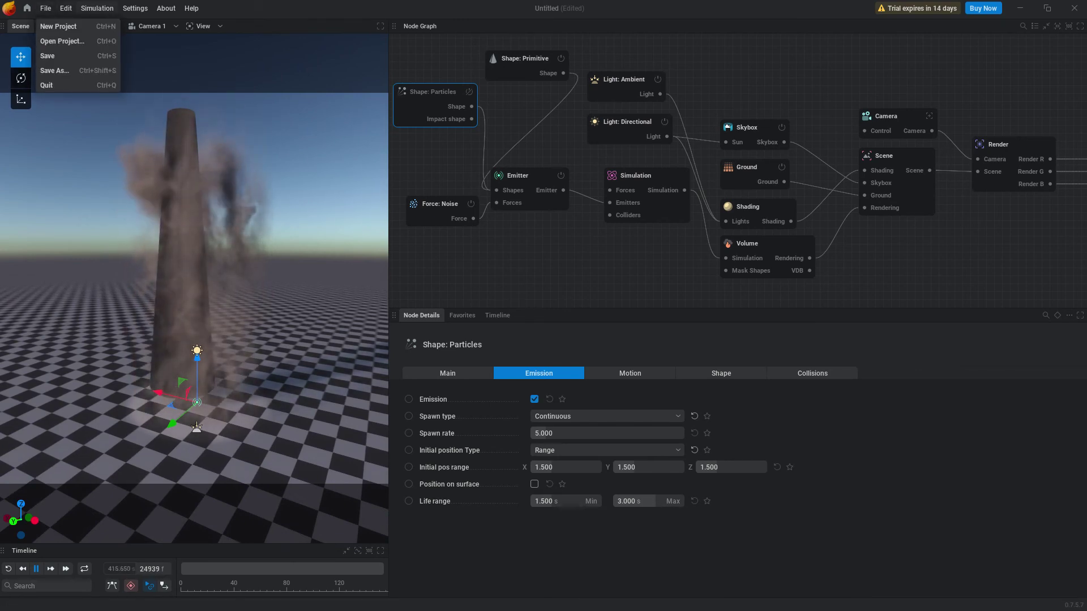
left_click(97, 8)
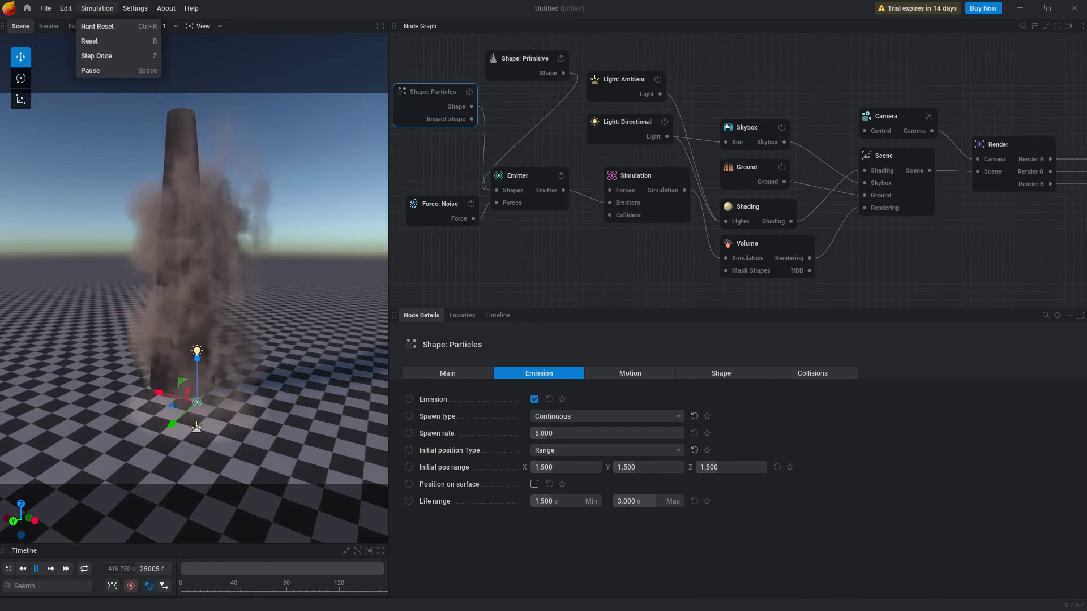
mouse_move(135, 8)
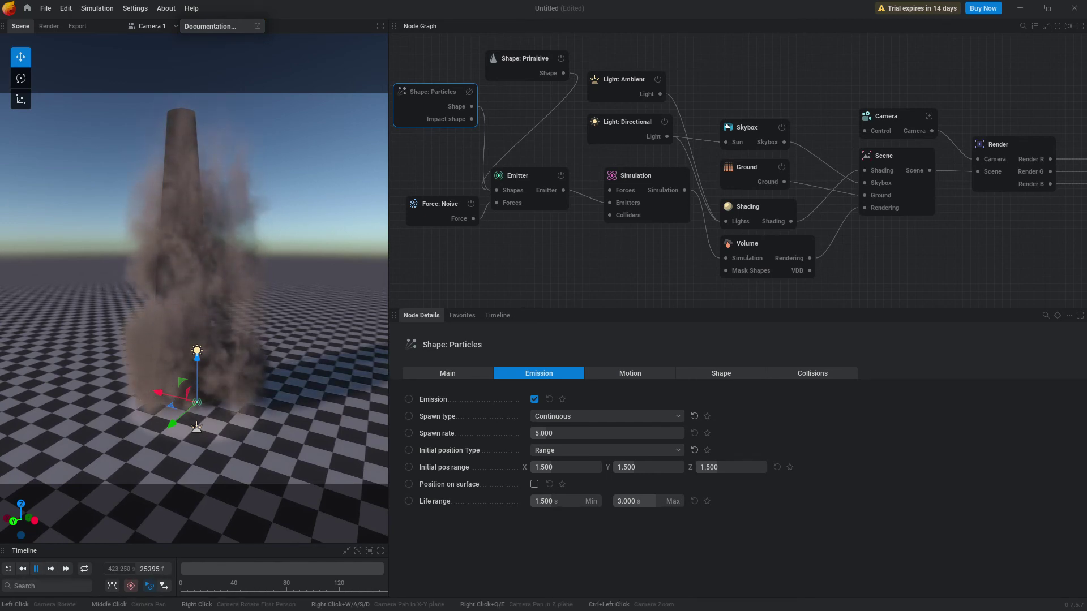
left_click_drag(283, 351, 281, 266)
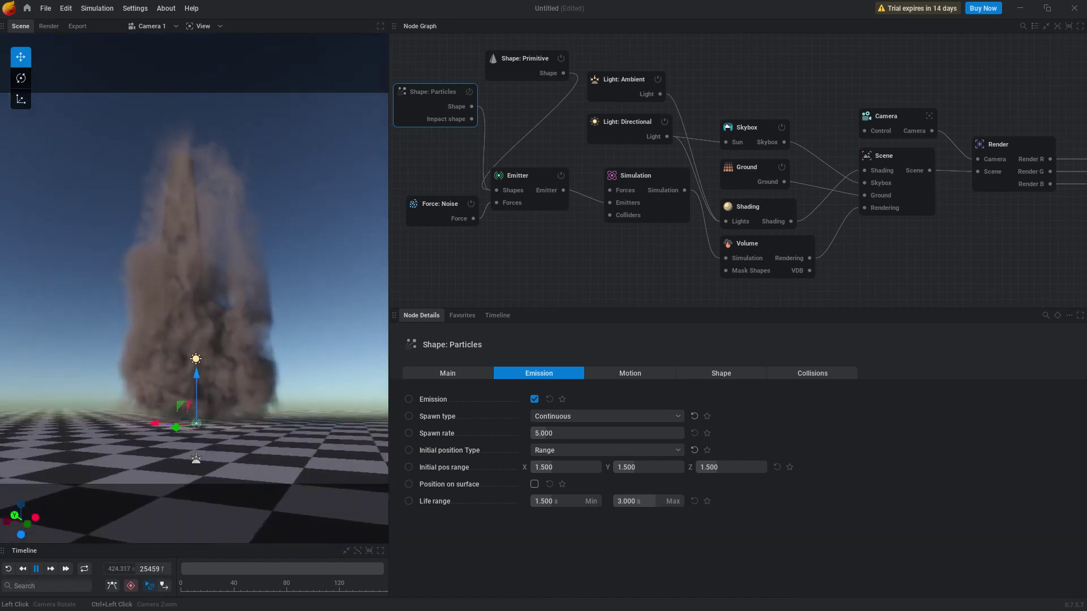
Enlarge the timeline area to reveal its Simulation and Export: Image tracks, and show the export preview
left_click_drag(194, 544, 194, 354)
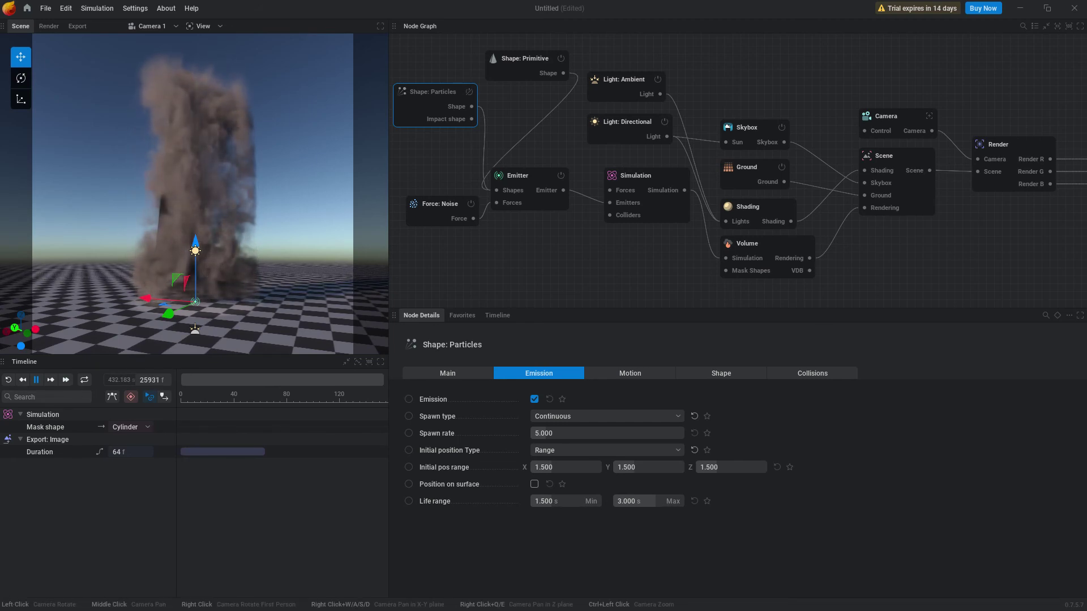
left_click(203, 26)
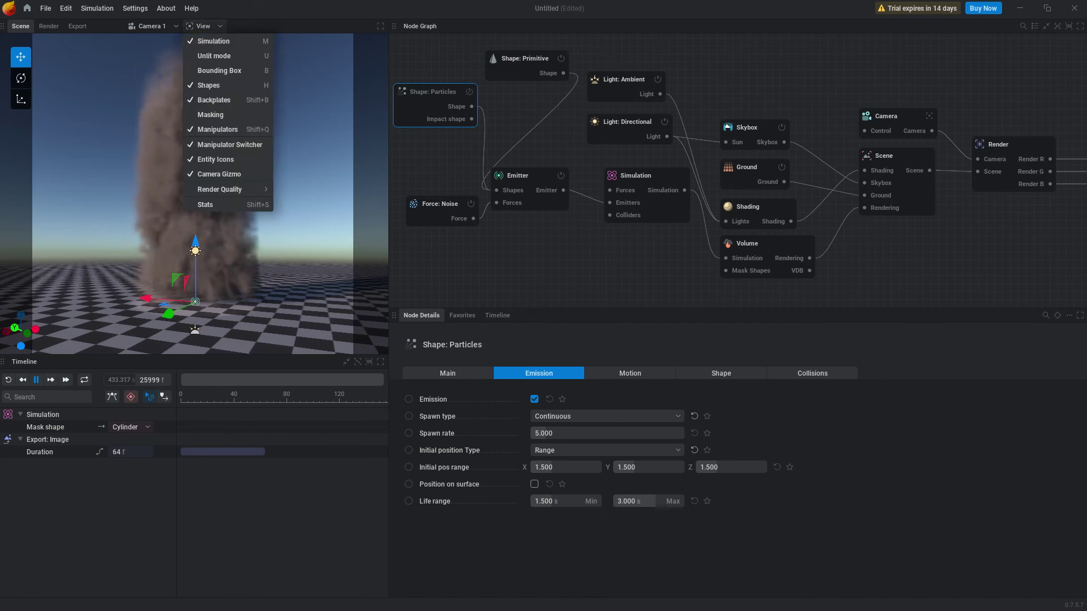
left_click(77, 26)
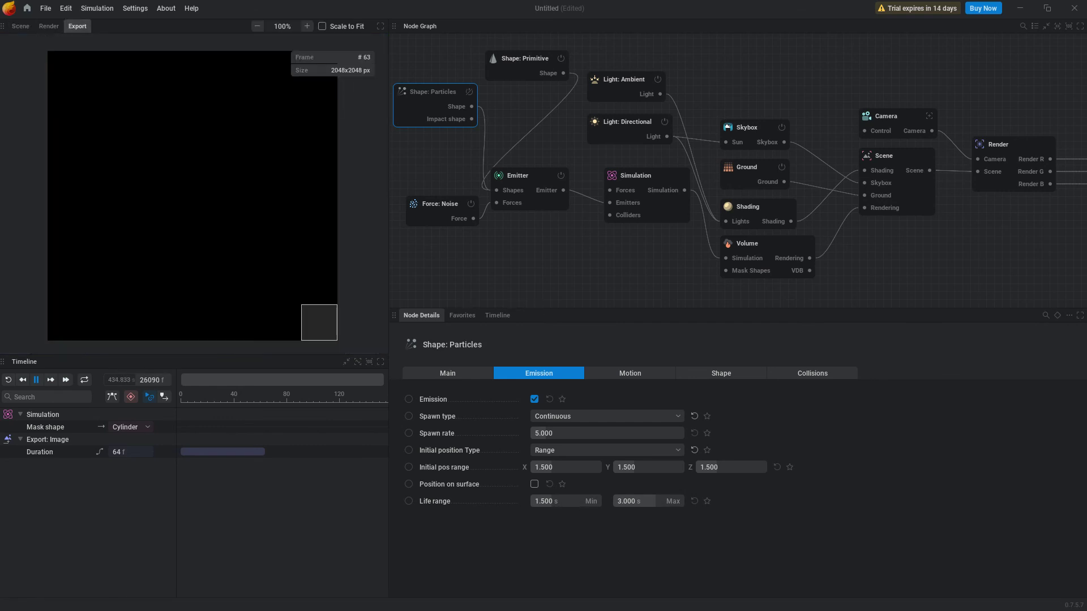
View the final frame of the export flipbook on its own and return to the full flipbook
left_click(319, 322)
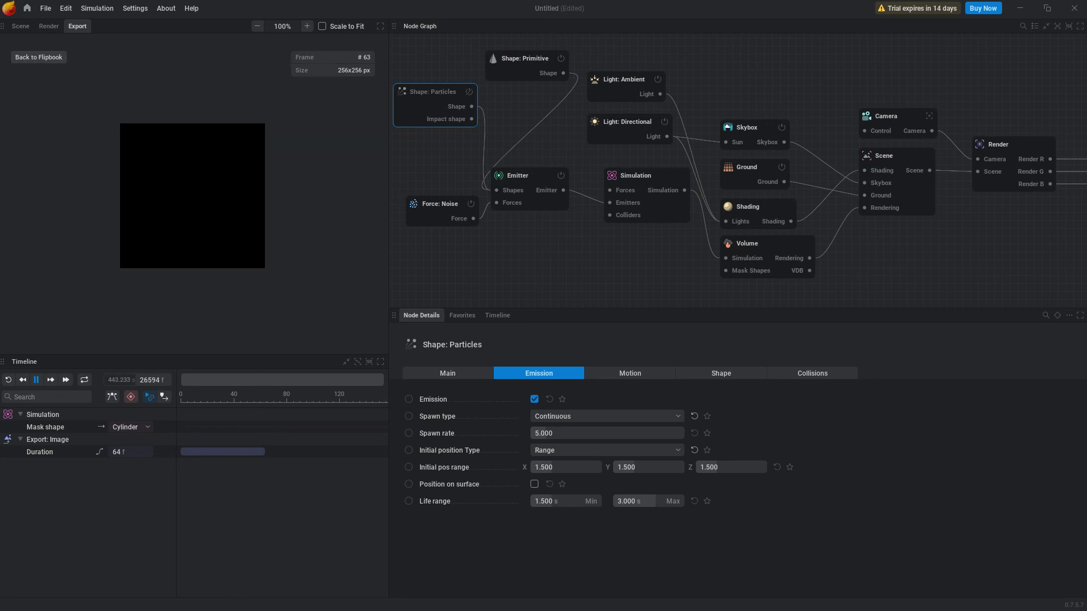
left_click(38, 57)
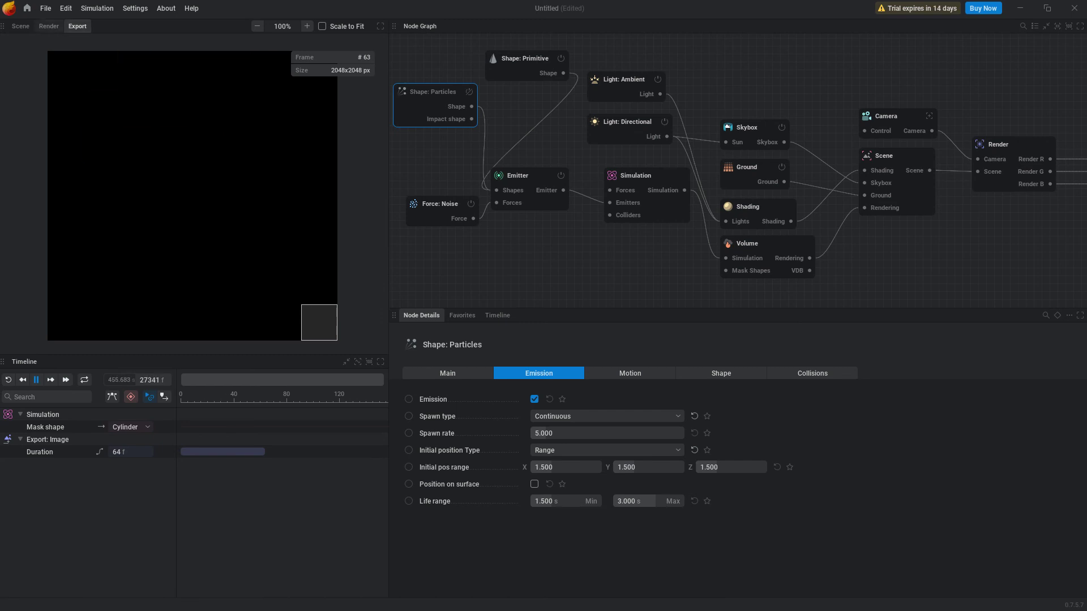
Preview the Flames Mask and Direct Light passes in the render view, and return to Render All
left_click(49, 26)
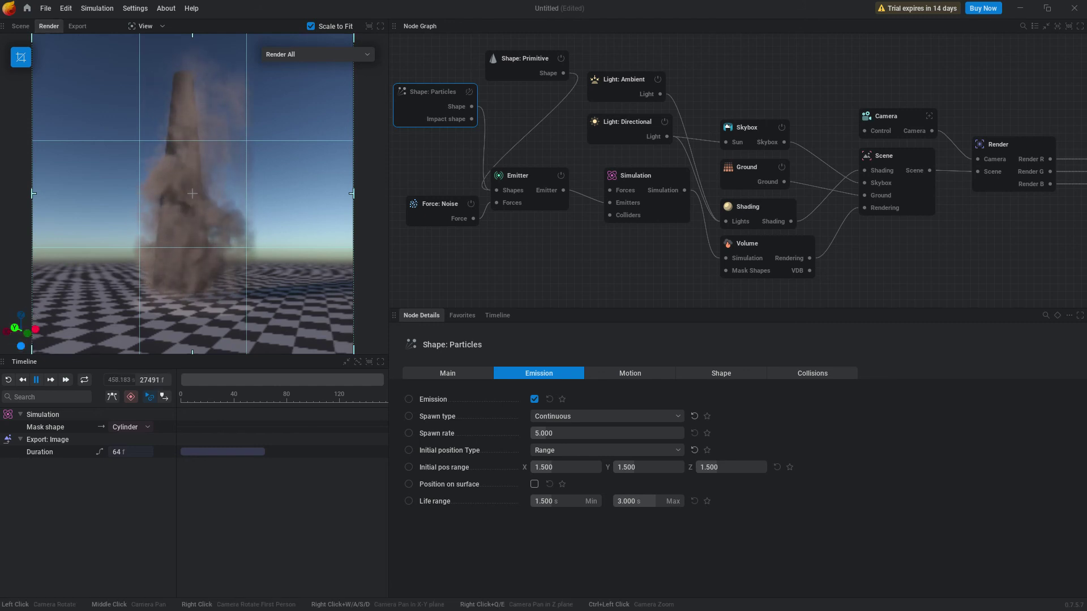
left_click(317, 55)
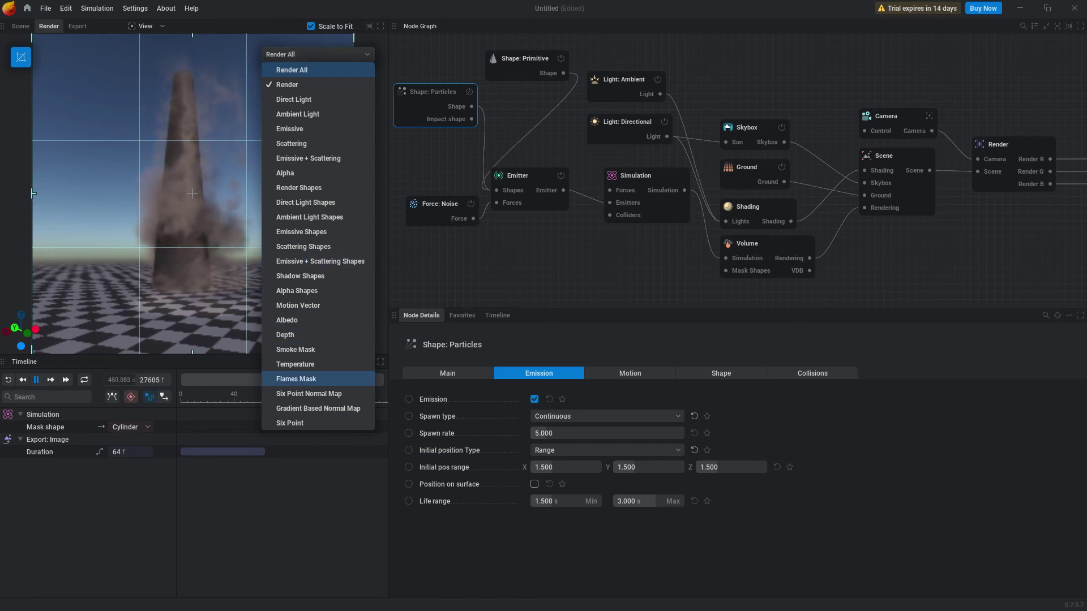
left_click(317, 378)
left_click(317, 54)
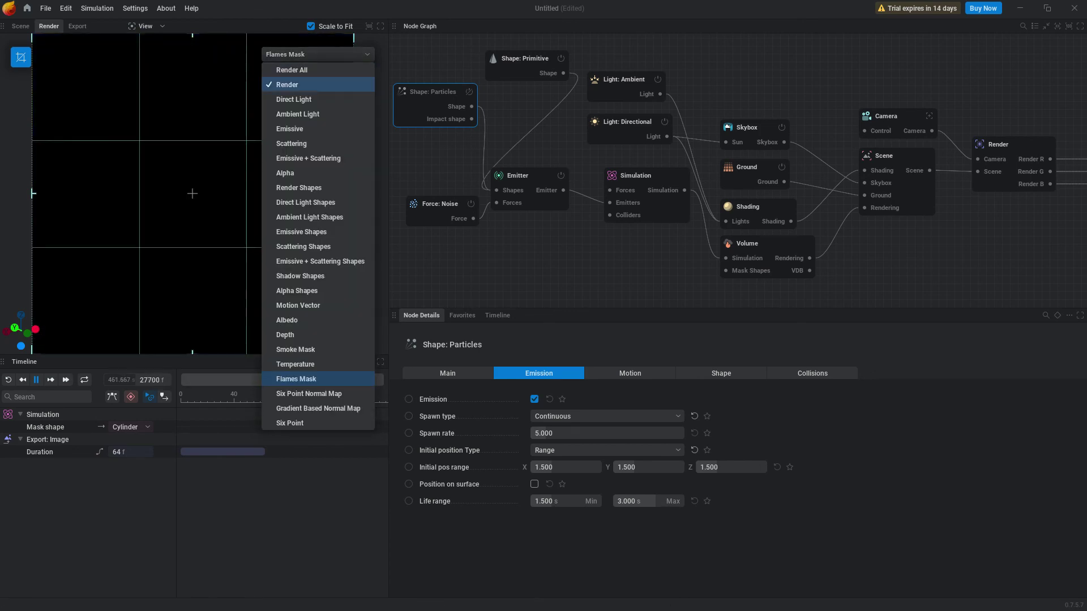
left_click(294, 99)
left_click(317, 55)
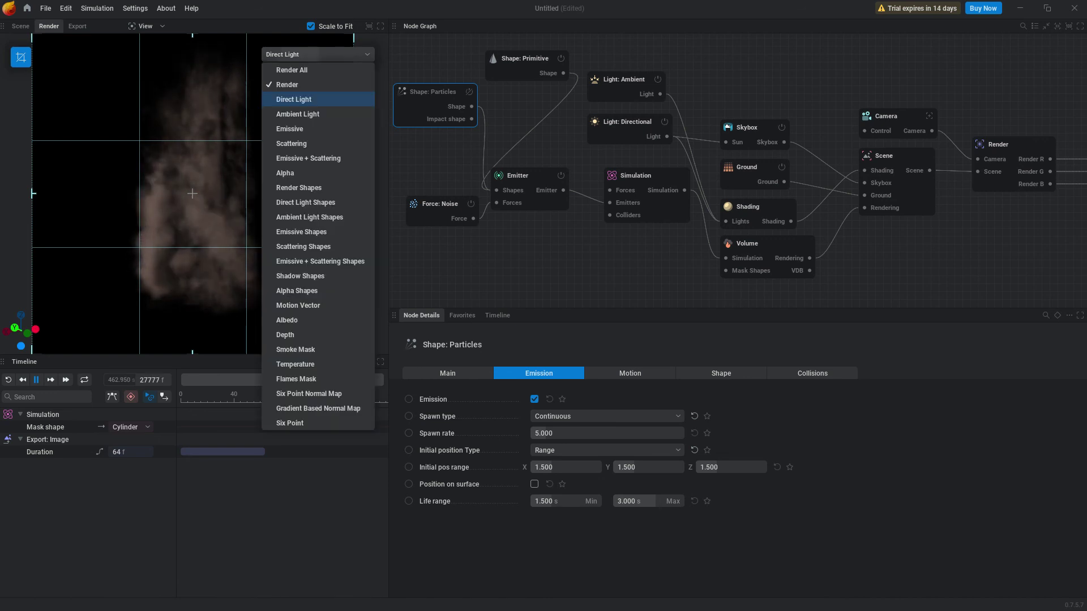
left_click(305, 69)
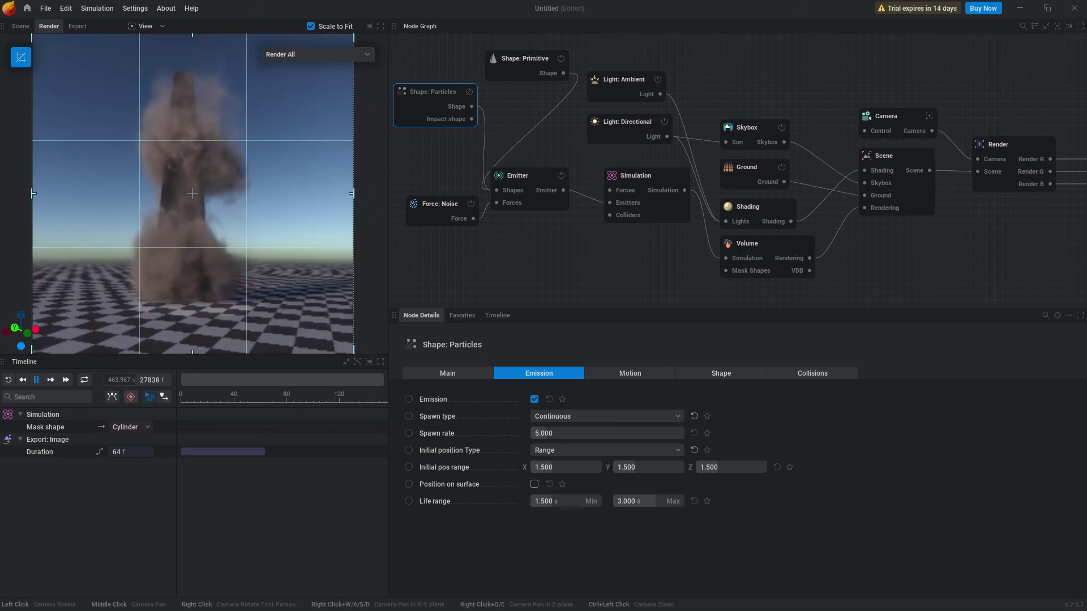
Preview the Shadow Shapes, Motion Vector, Smoke Mask and Temperature passes in the render view
left_click(318, 54)
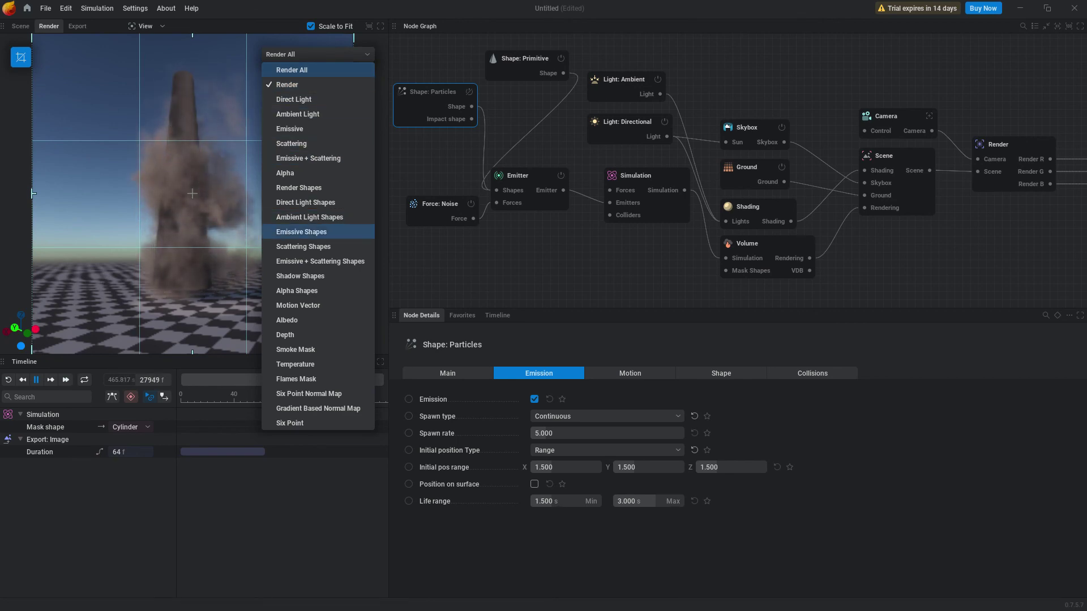
left_click(300, 276)
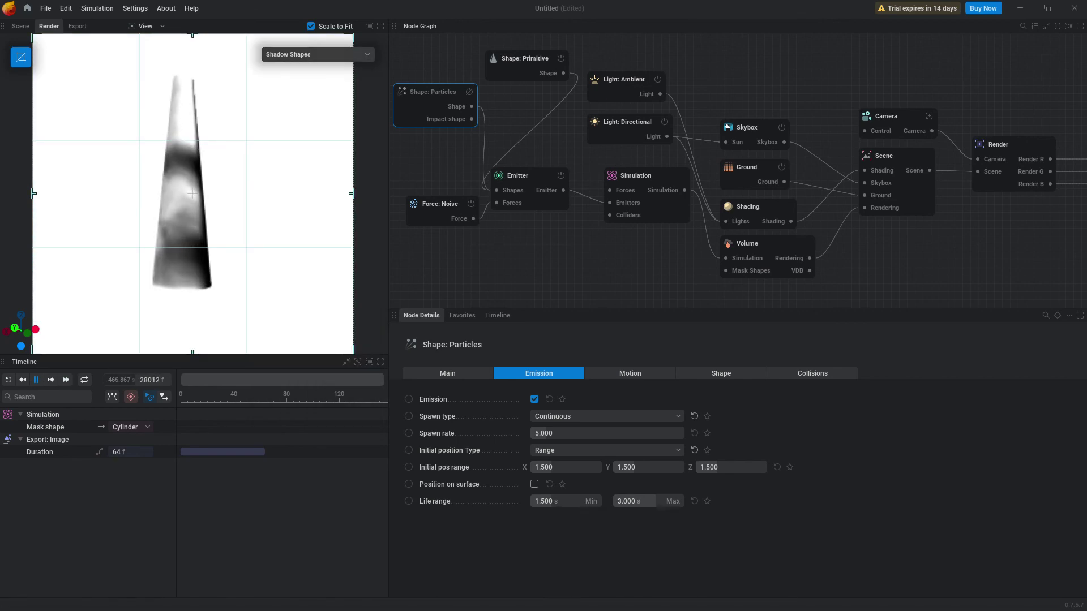
left_click(317, 54)
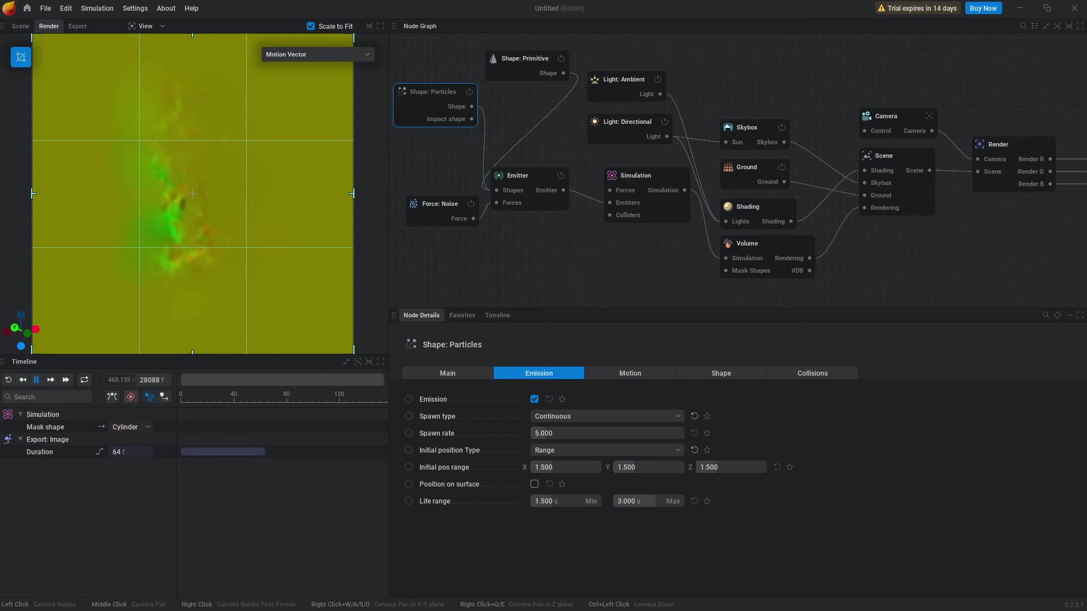
left_click(317, 54)
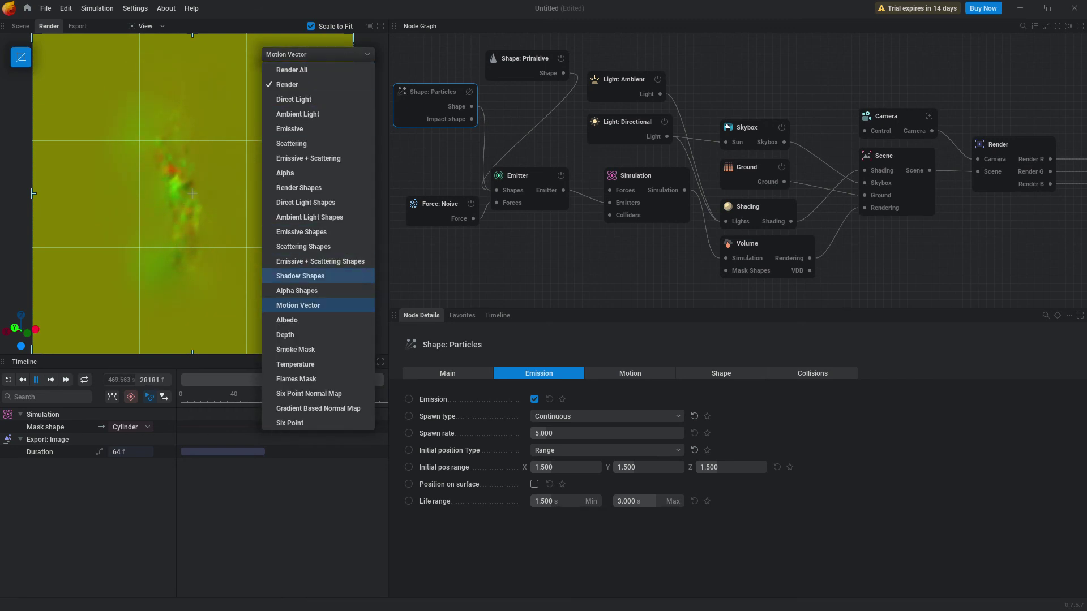
left_click(317, 348)
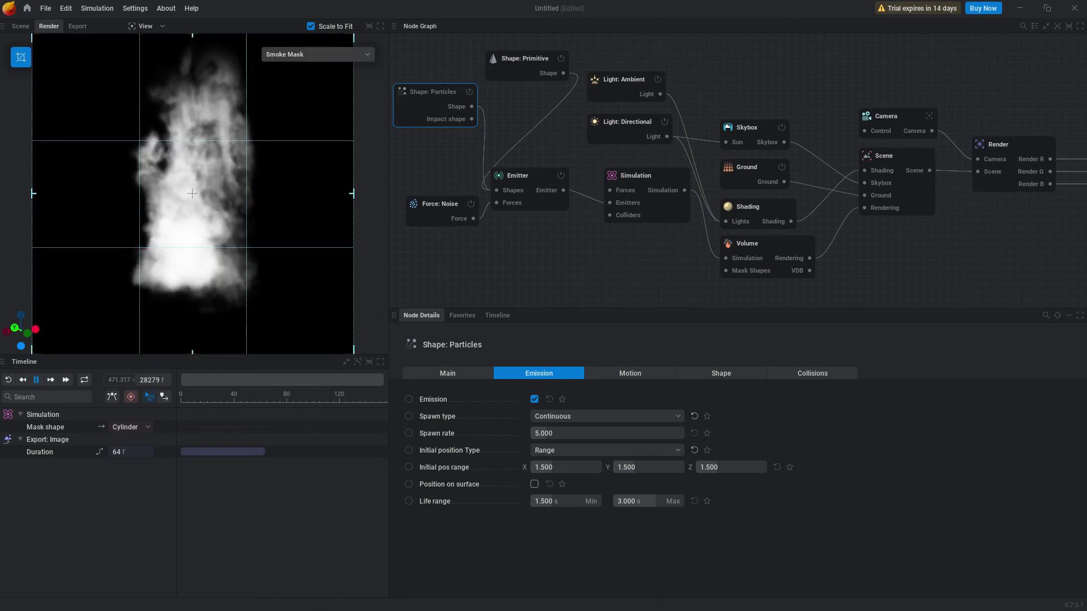
left_click(317, 54)
left_click(295, 364)
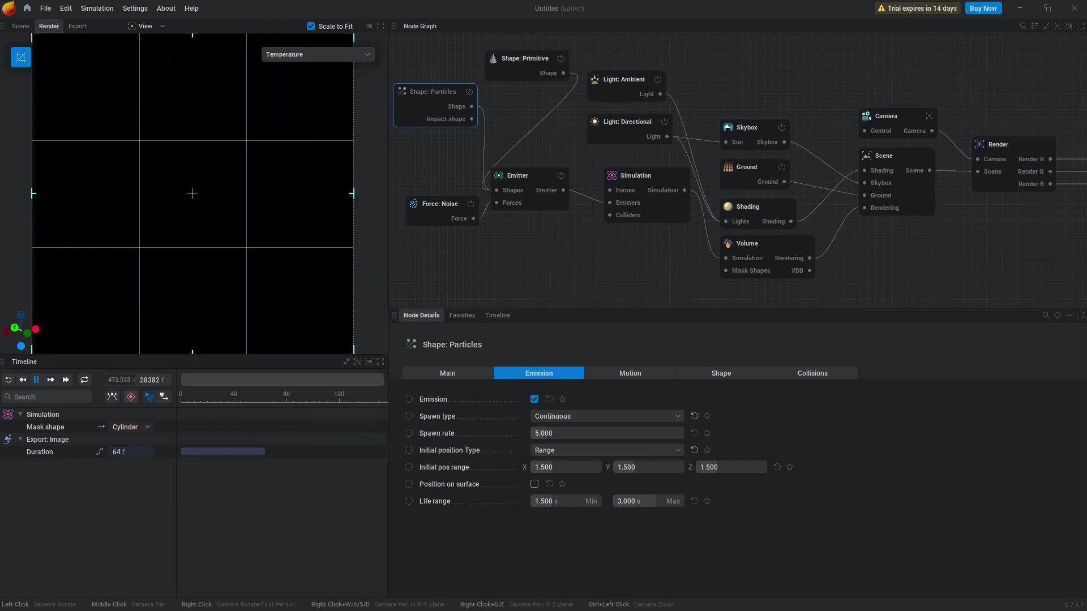
Preview the Six Point Normal Map, Gradient Based Normal Map and Six Point passes, and return to Render All
left_click(317, 55)
left_click(309, 393)
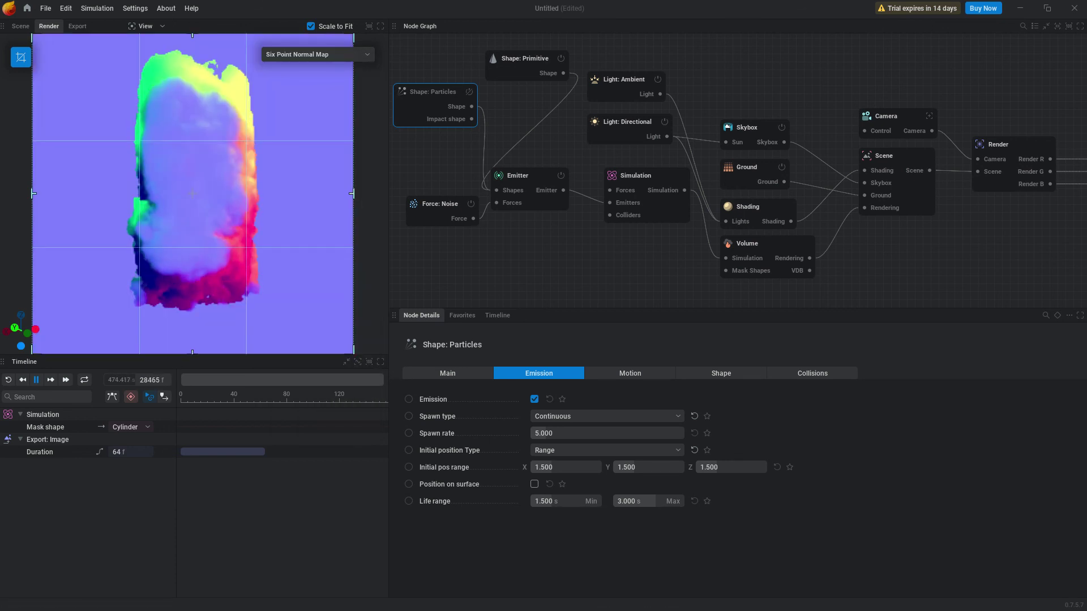
left_click(318, 54)
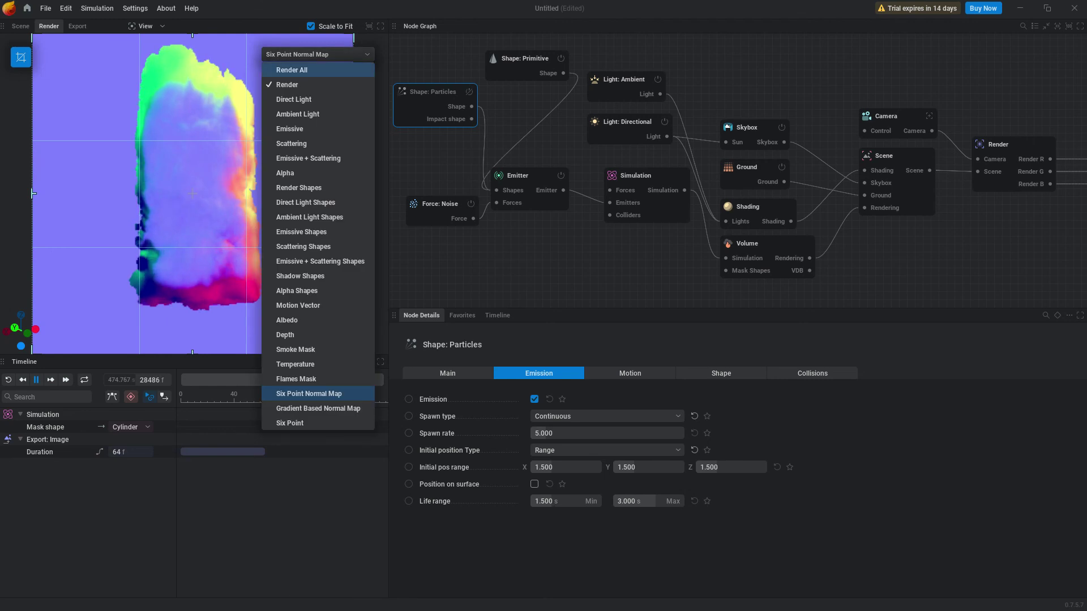
left_click(309, 408)
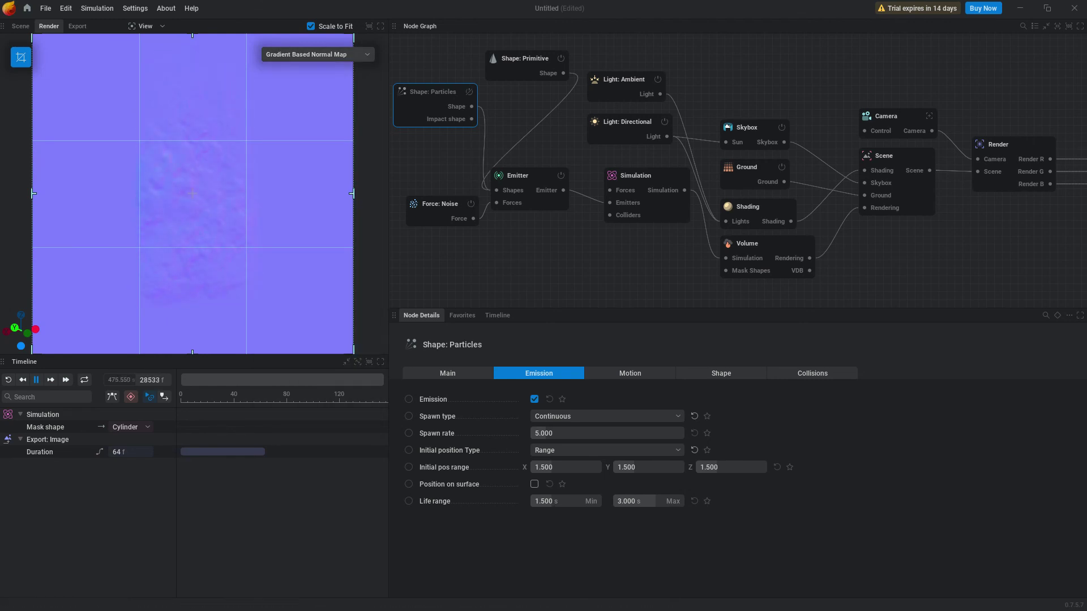
left_click(317, 54)
left_click(295, 423)
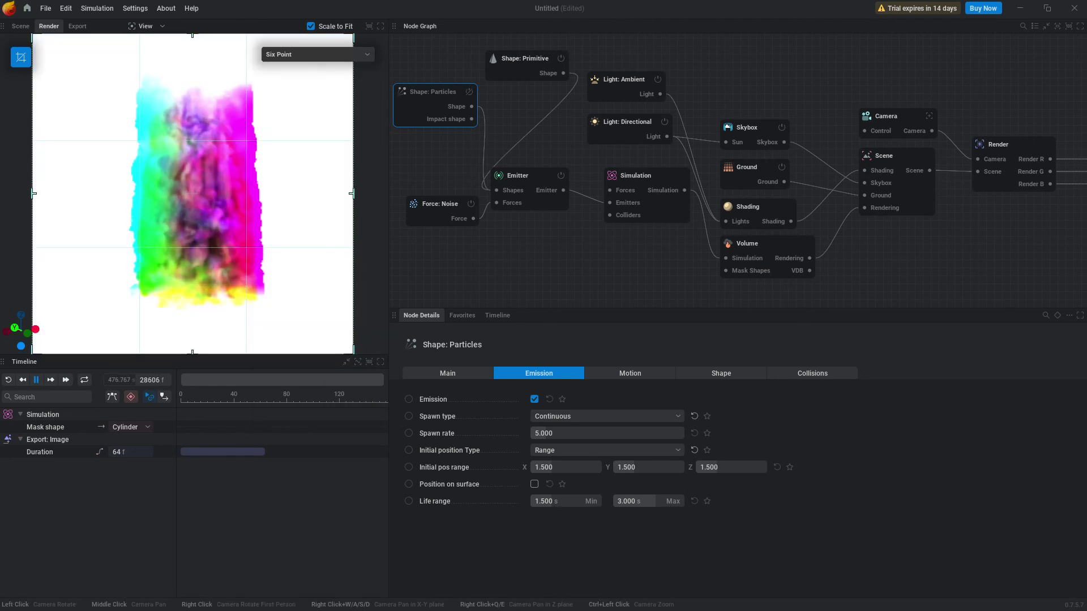
left_click(308, 54)
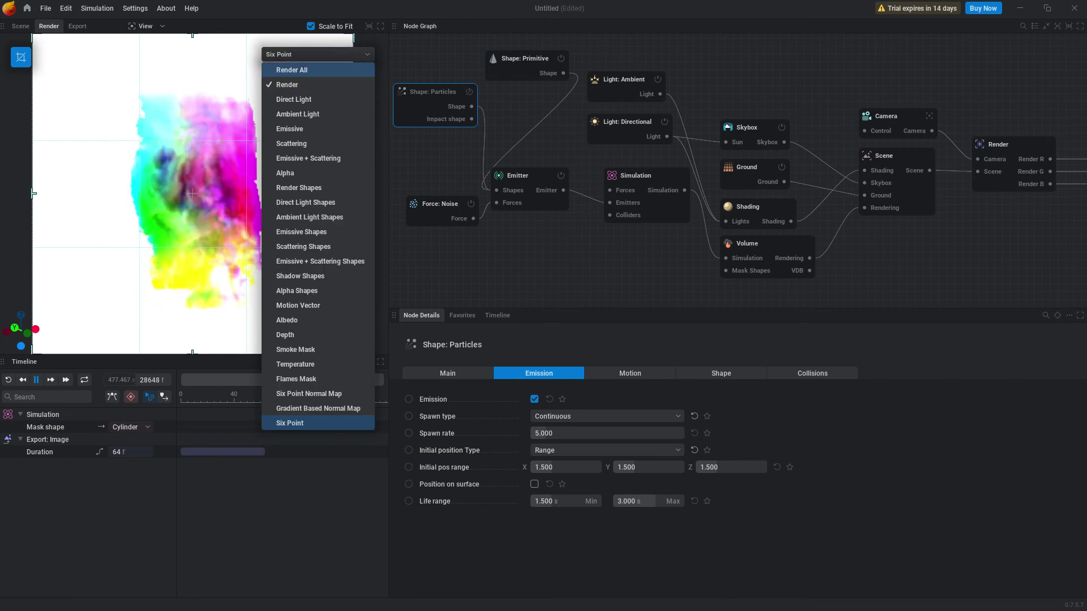
left_click(292, 69)
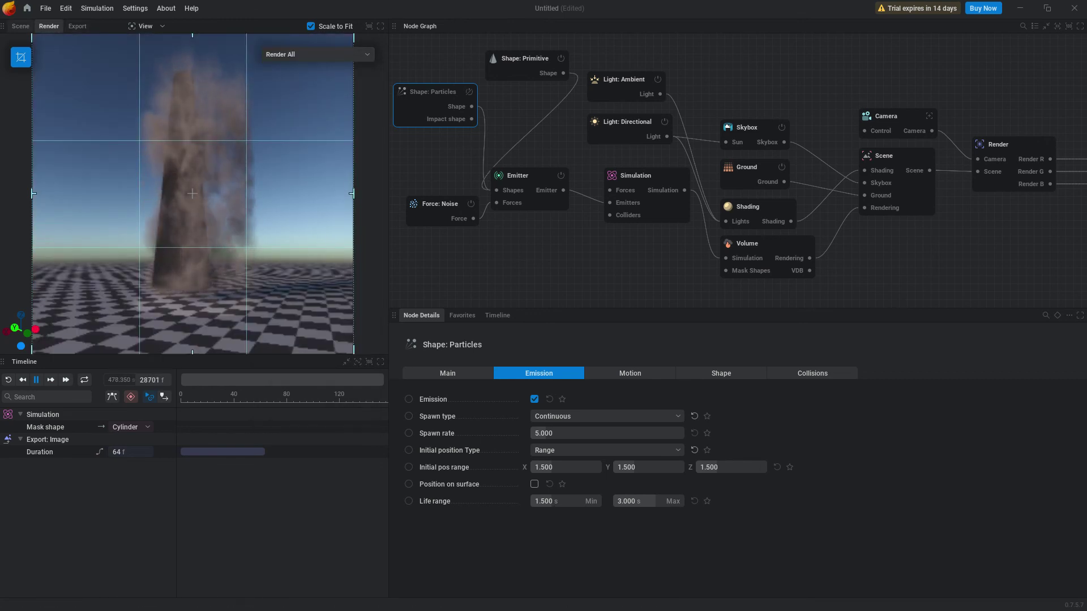
Activate the rotation gizmo in the scene view and try rotating the disabled Shape: Particles node
left_click(21, 26)
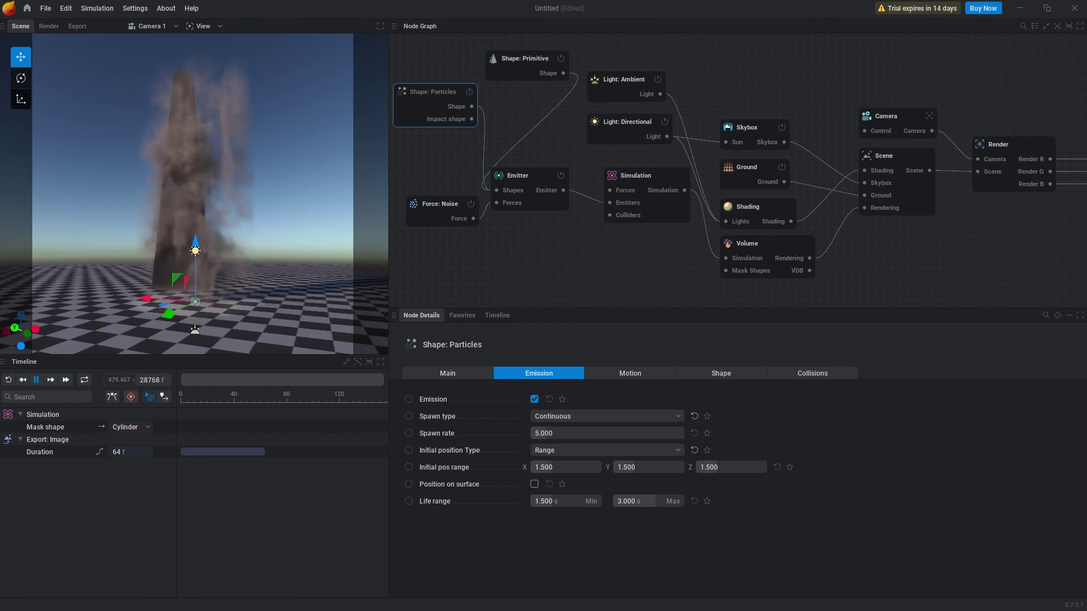
left_click(21, 78)
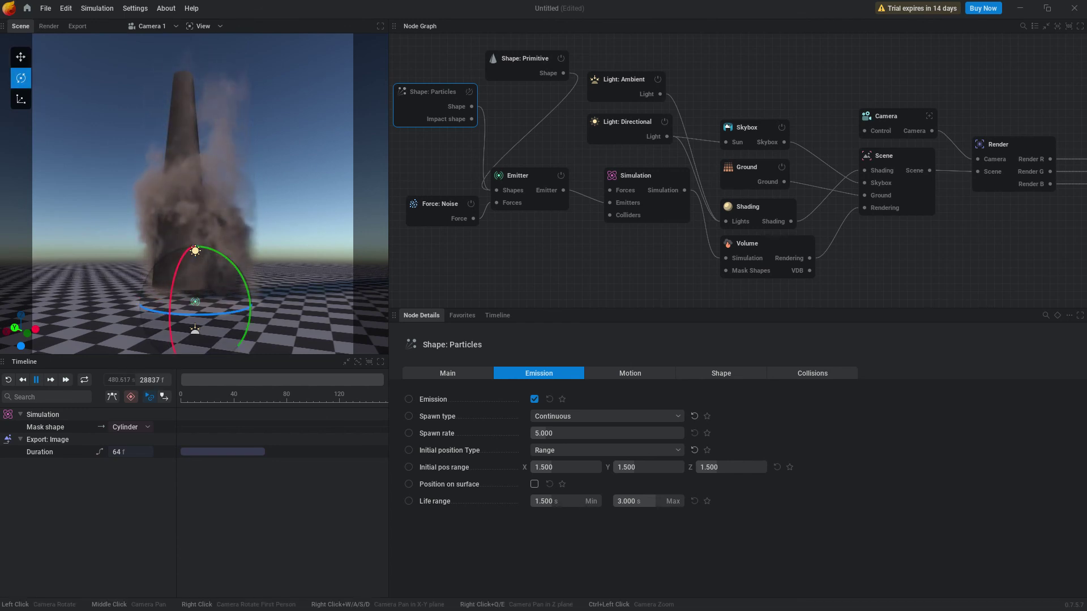
left_click_drag(195, 314, 218, 312)
left_click_drag(193, 252, 181, 259)
Rotate the Emitter around its green Y-axis ring so that the emitting cone tilts sideways
left_click(529, 176)
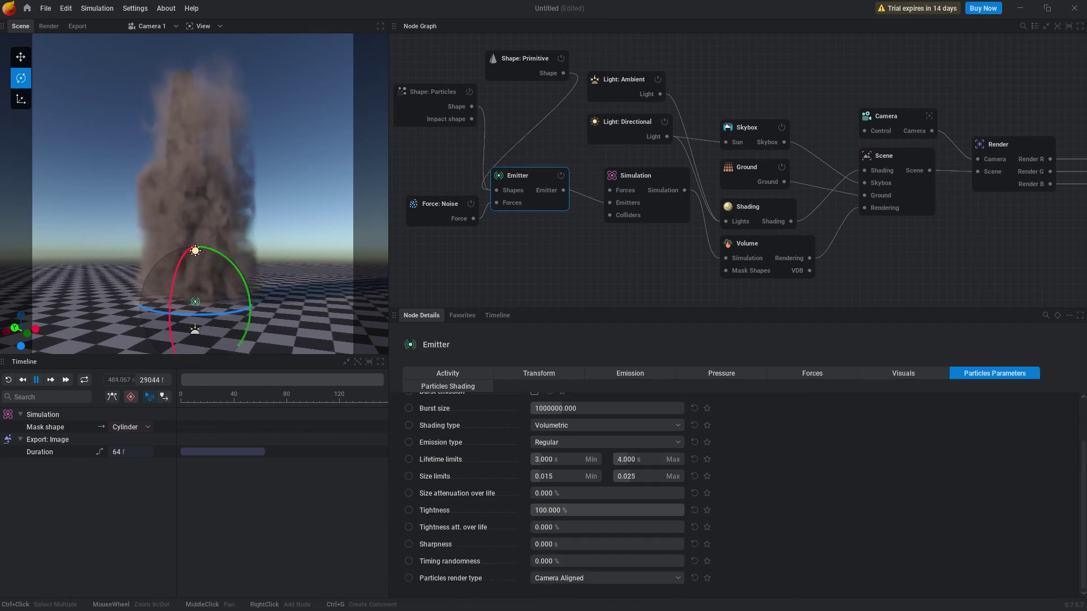
left_click_drag(195, 252, 244, 277)
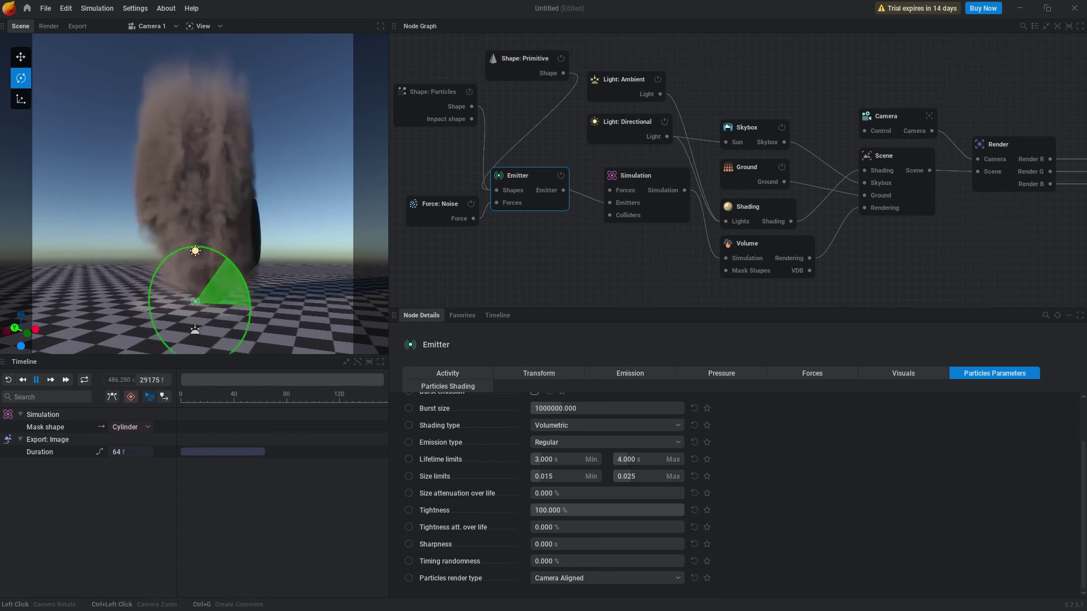
mouse_move(245, 285)
left_mouse_down()
mouse_move(232, 265)
mouse_move(192, 254)
mouse_move(242, 273)
mouse_move(248, 299)
left_mouse_up()
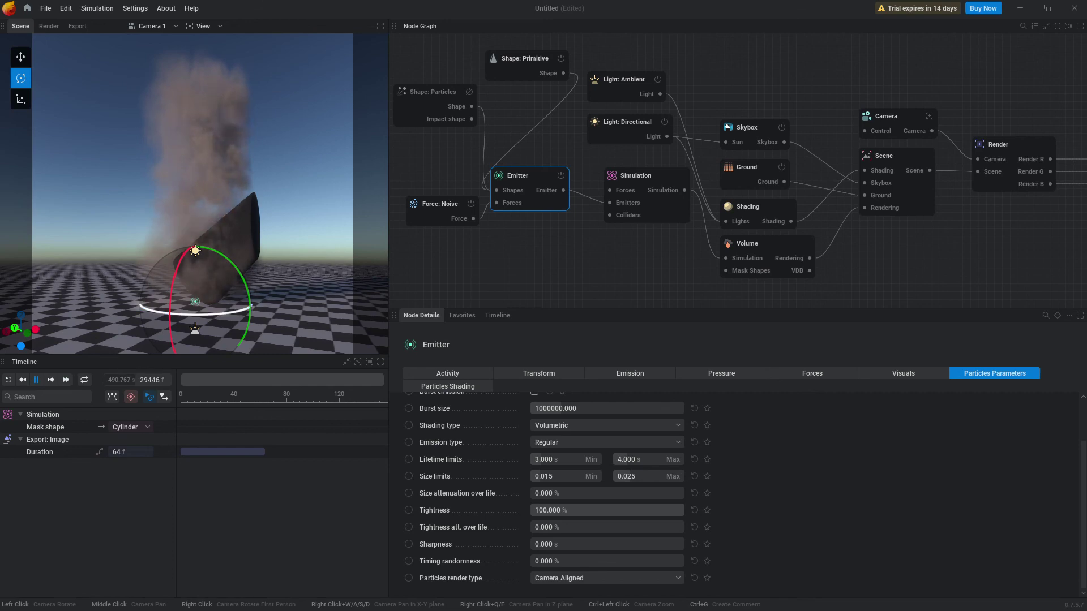